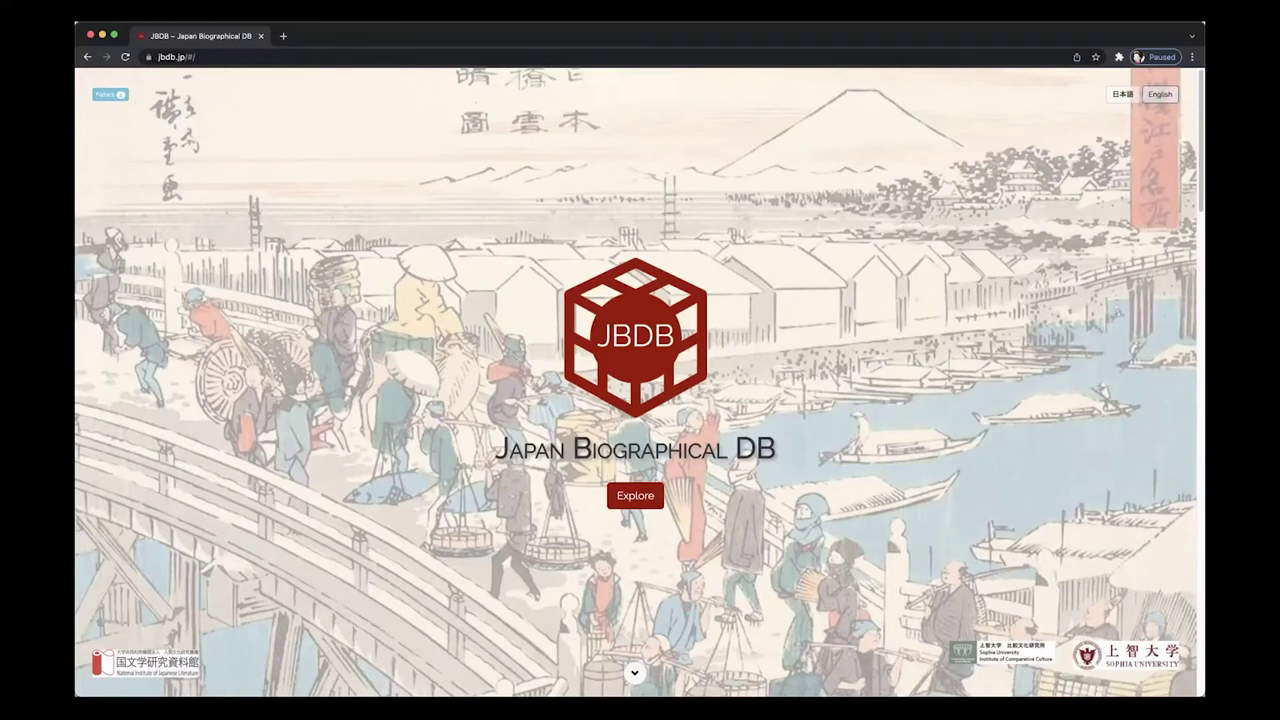
- Show the live database statistics on the home page and examine the distribution of persons living per era
scroll(640, 380, down, 2)
scroll(1191, 250, down, 3)
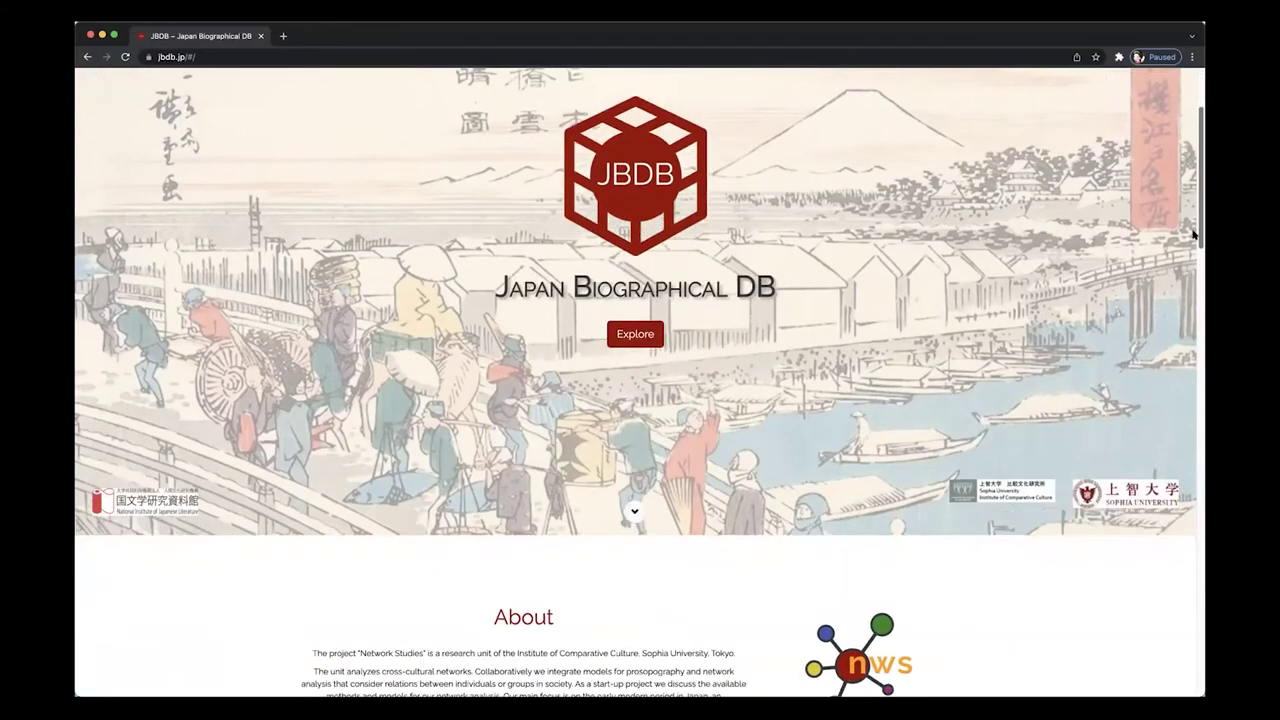
scroll(1191, 272, down, 4)
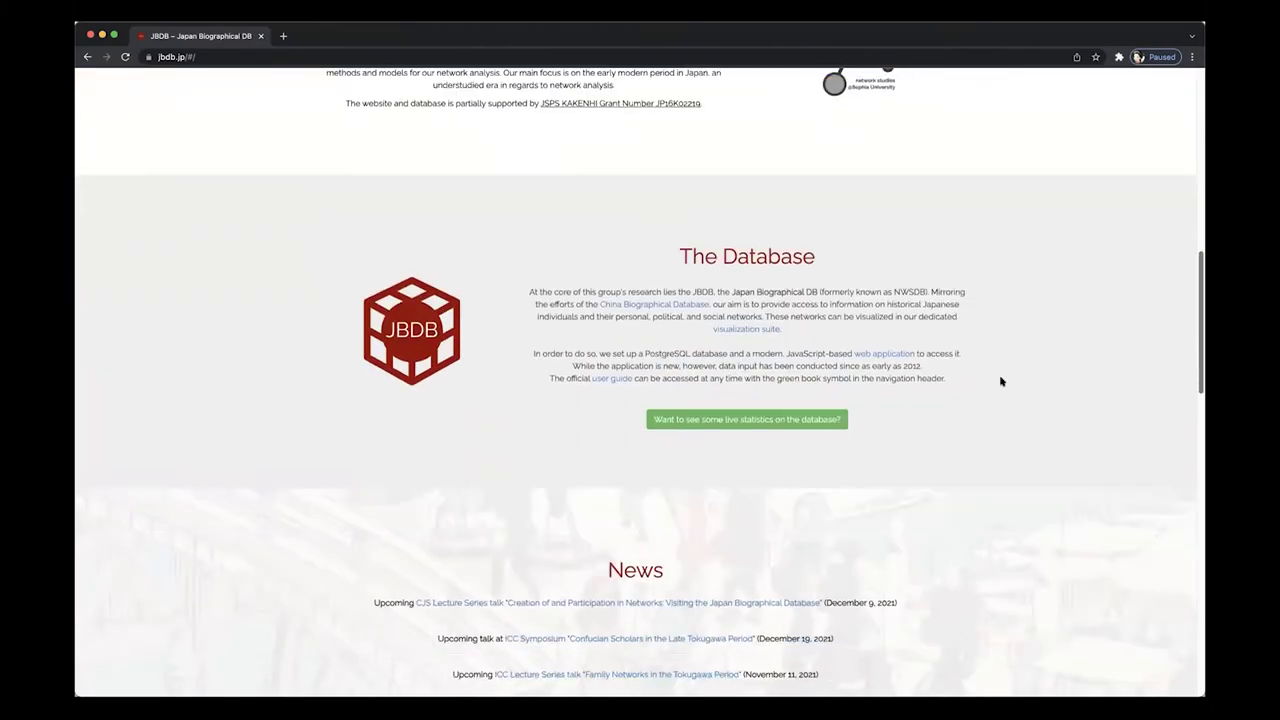
click(776, 419)
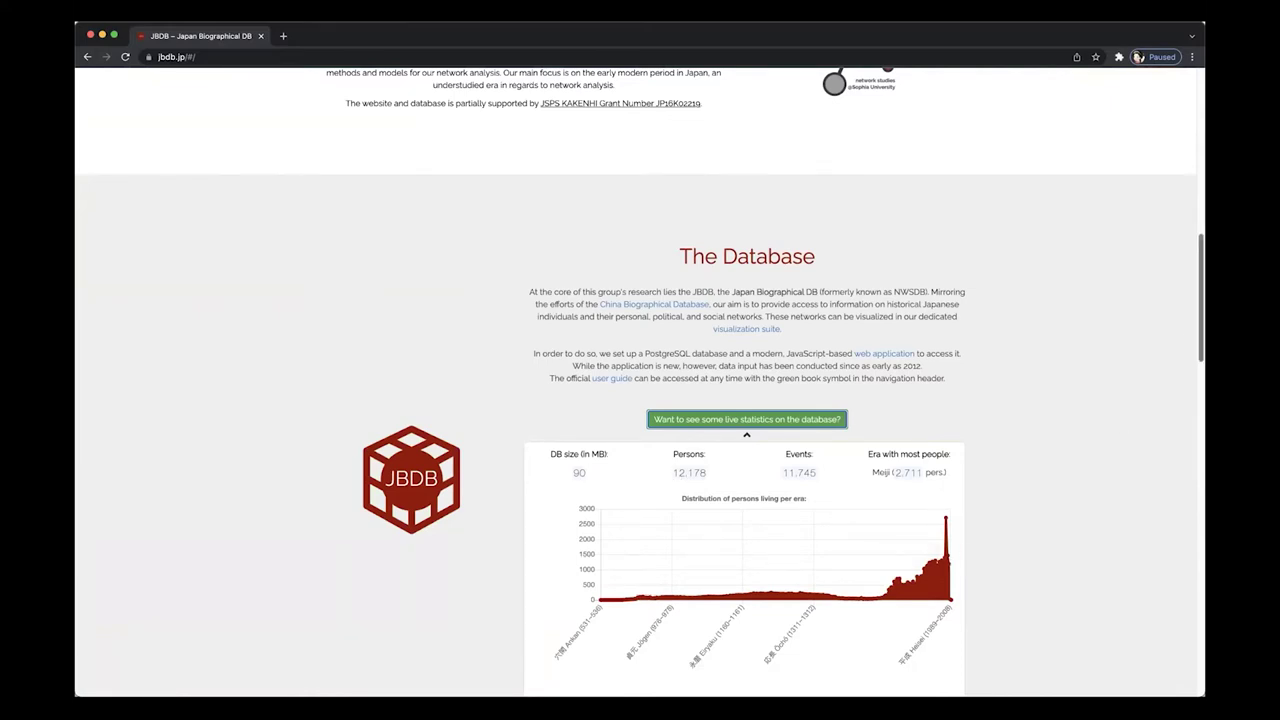
scroll(1150, 370, down, 2)
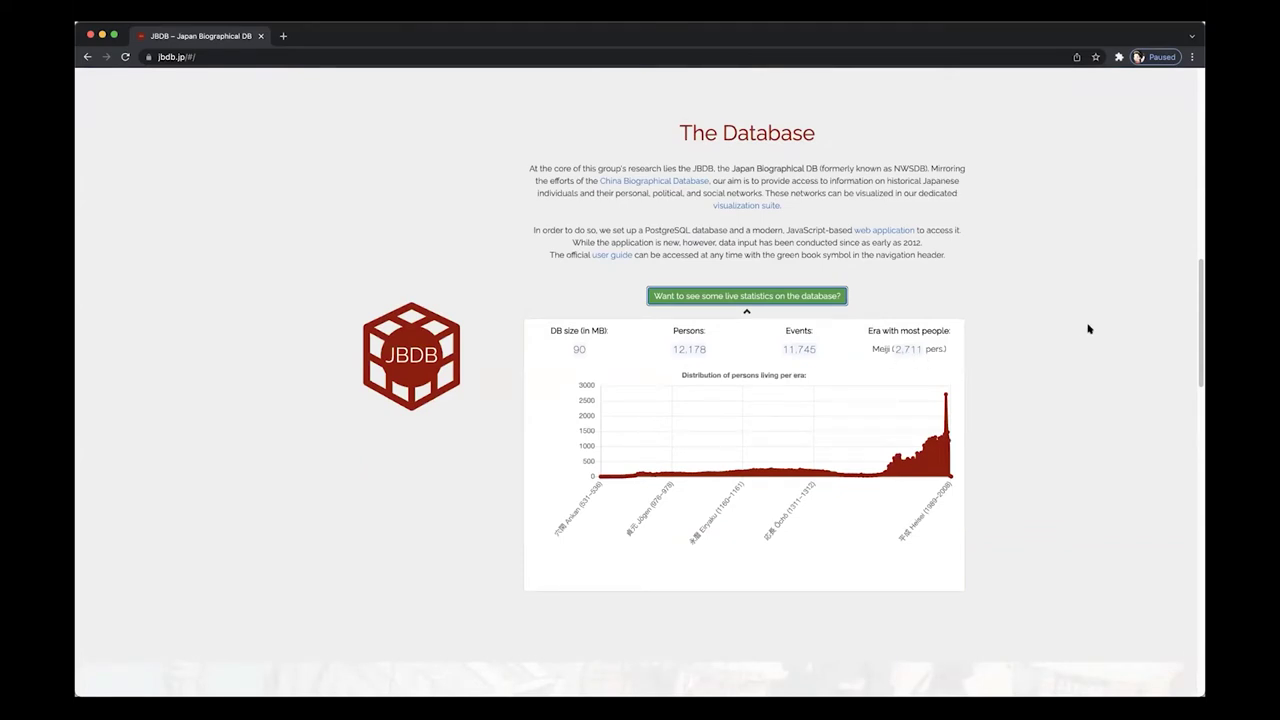
mouse_move(928, 461)
scroll(640, 380, down, 2)
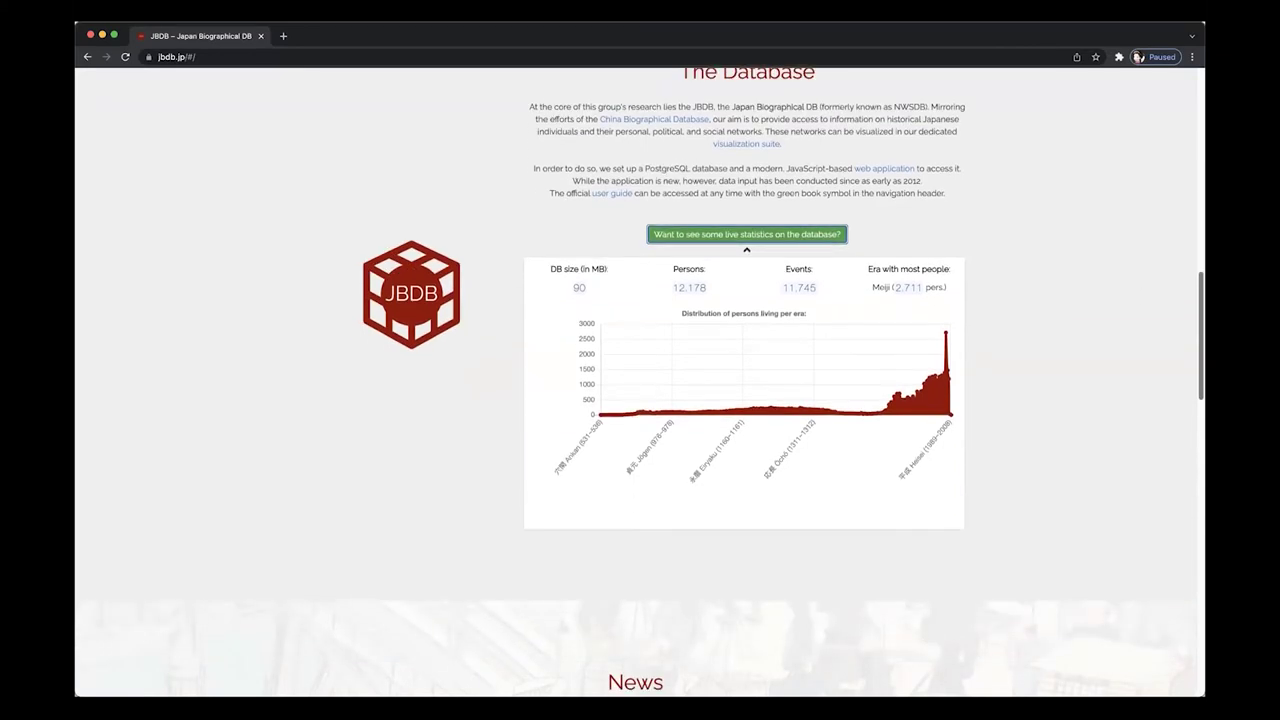
mouse_move(616, 418)
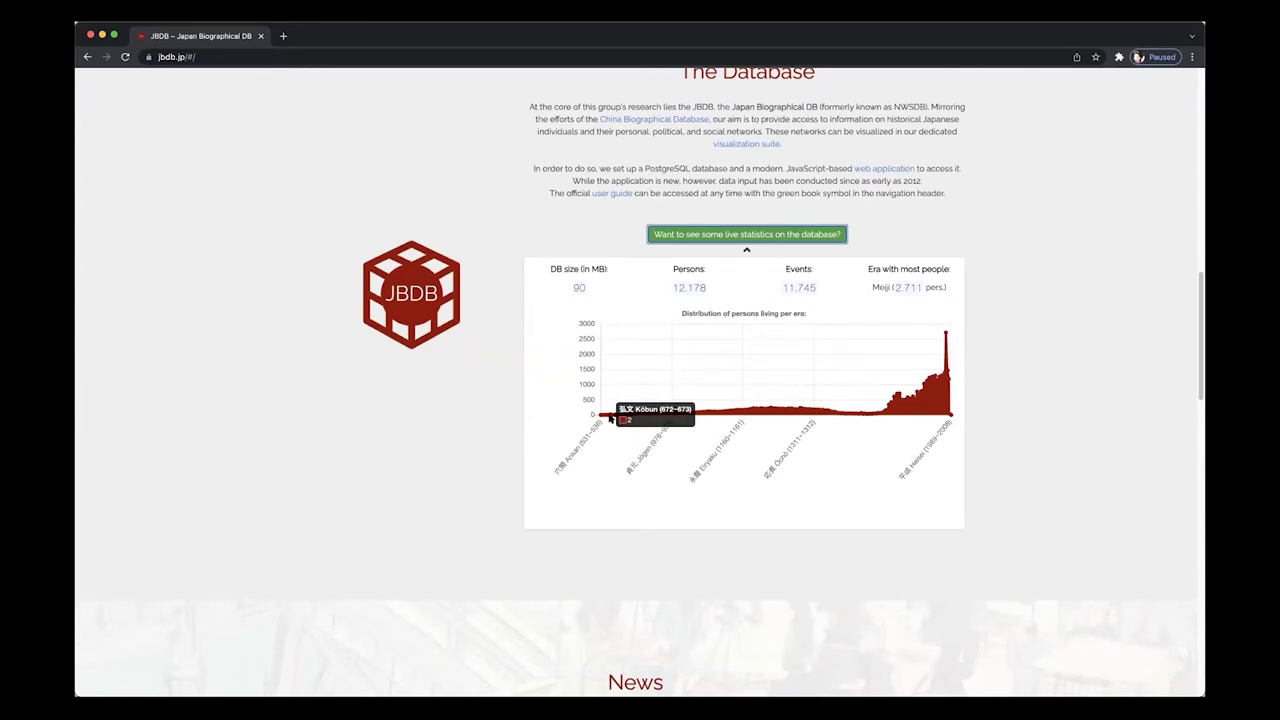
- Look through the News and Research group activities sections, and return to the start of the home page
scroll(1200, 340, down, 1)
scroll(640, 380, down, 4)
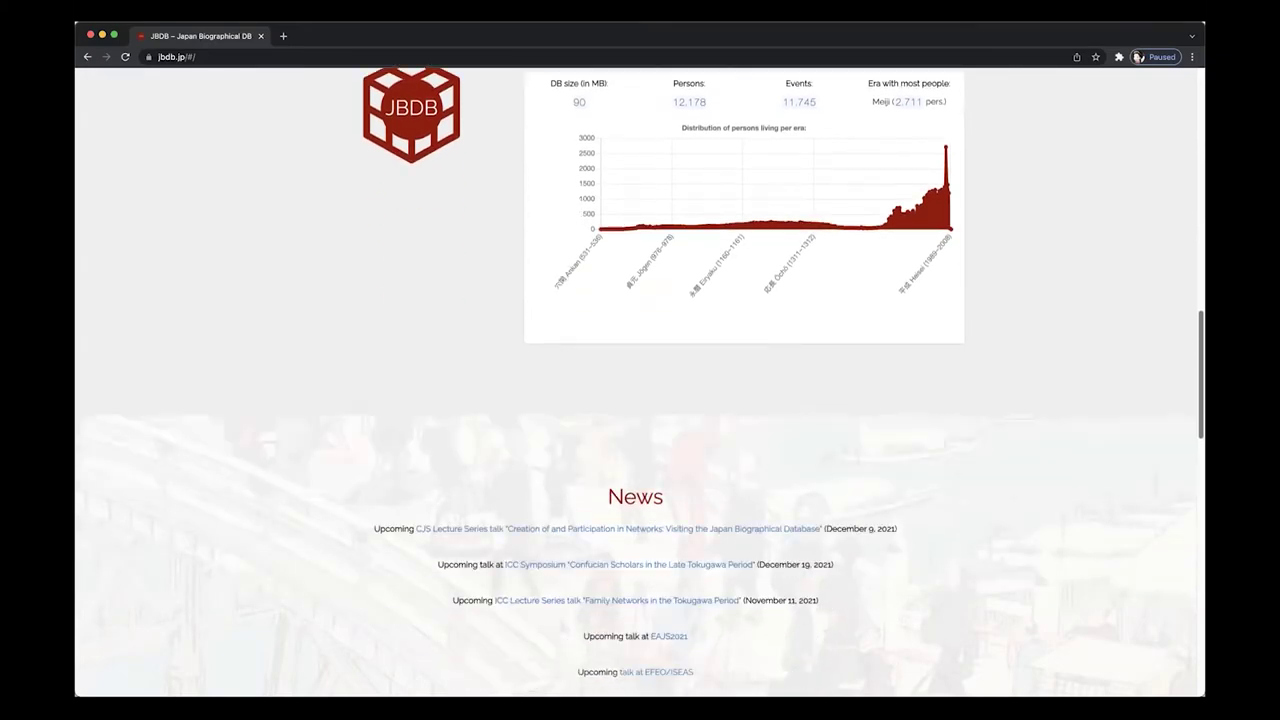
scroll(640, 380, down, 10)
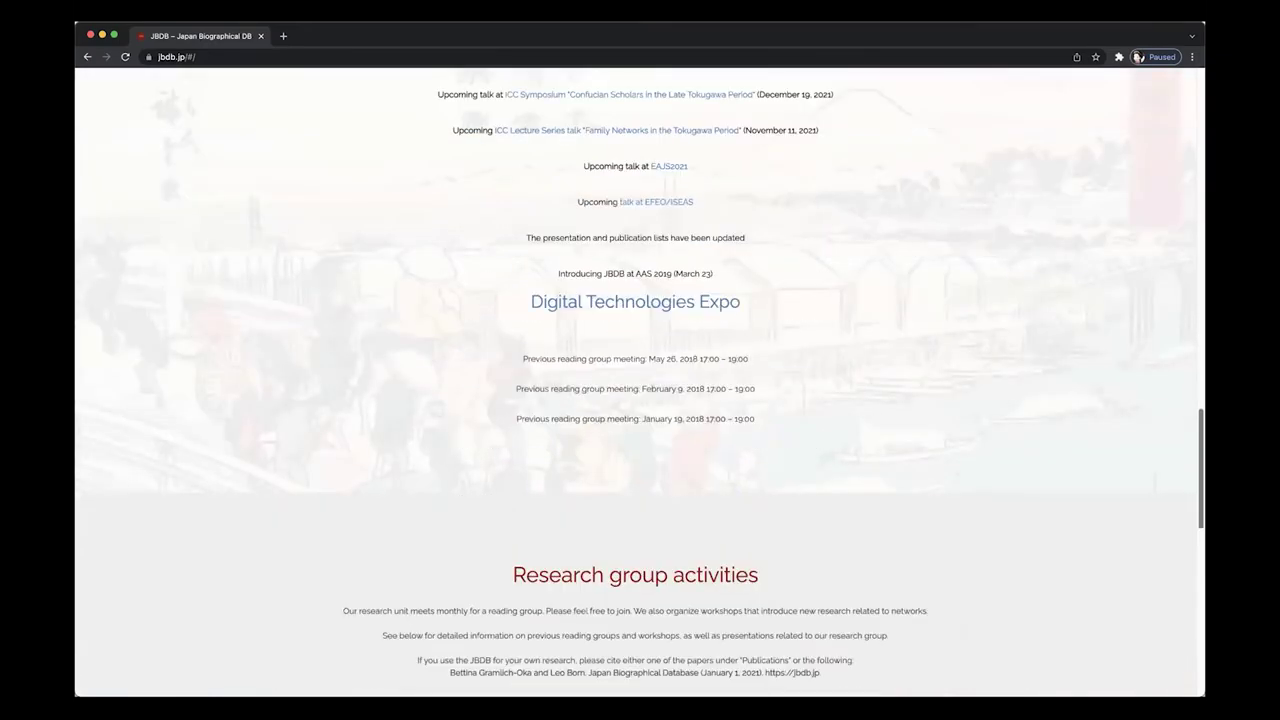
scroll(731, 503, up, 20)
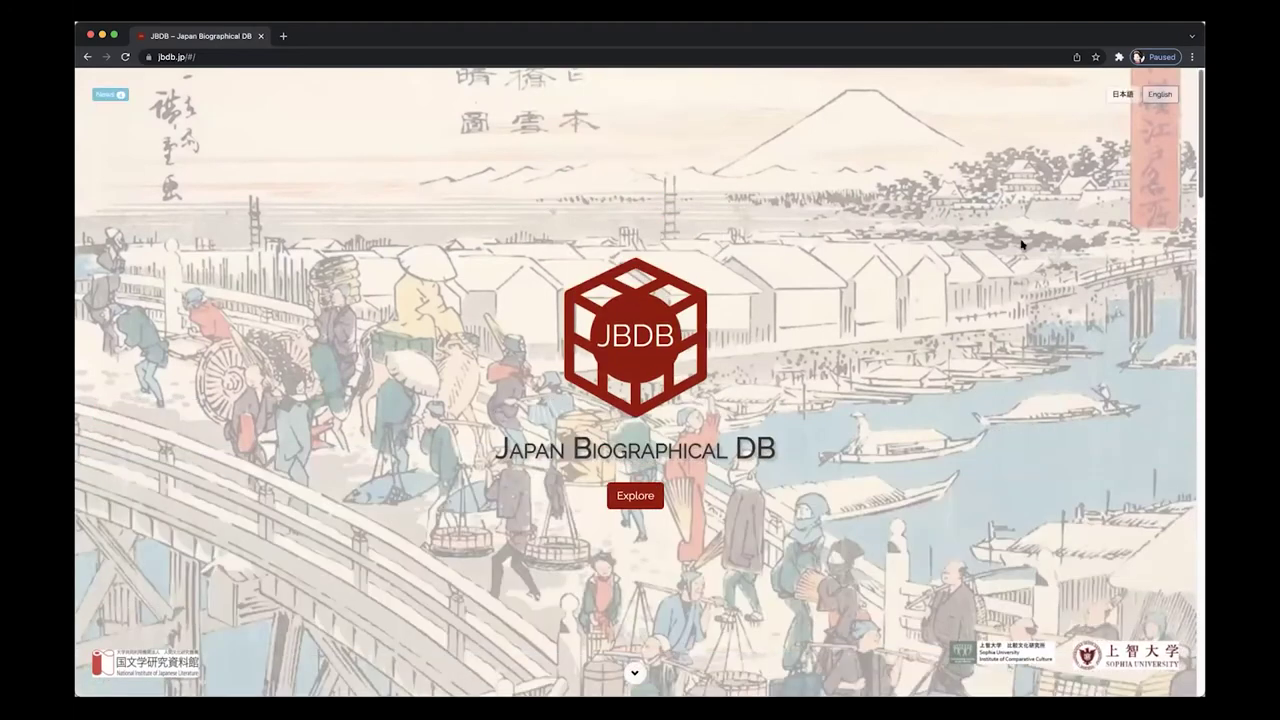
- Open Rai Shunsui's datasheet from the database's person list and review his other names, basic information and sources
click(630, 500)
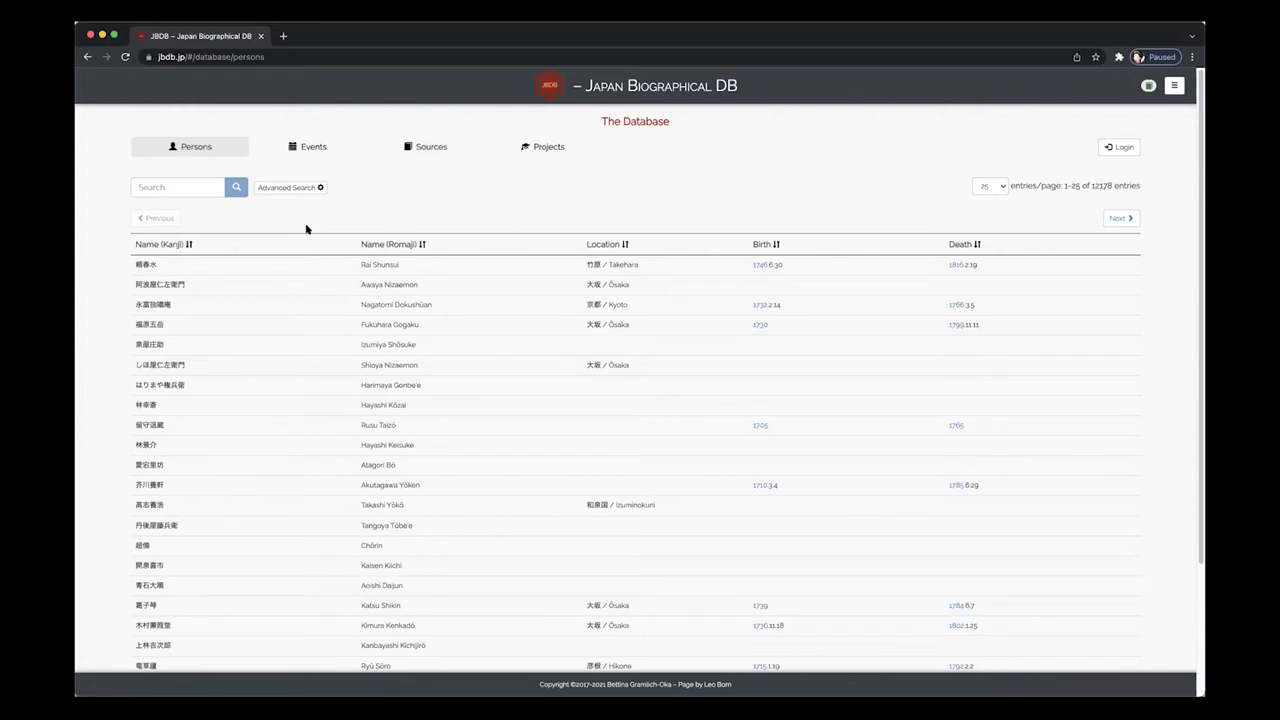
click(201, 263)
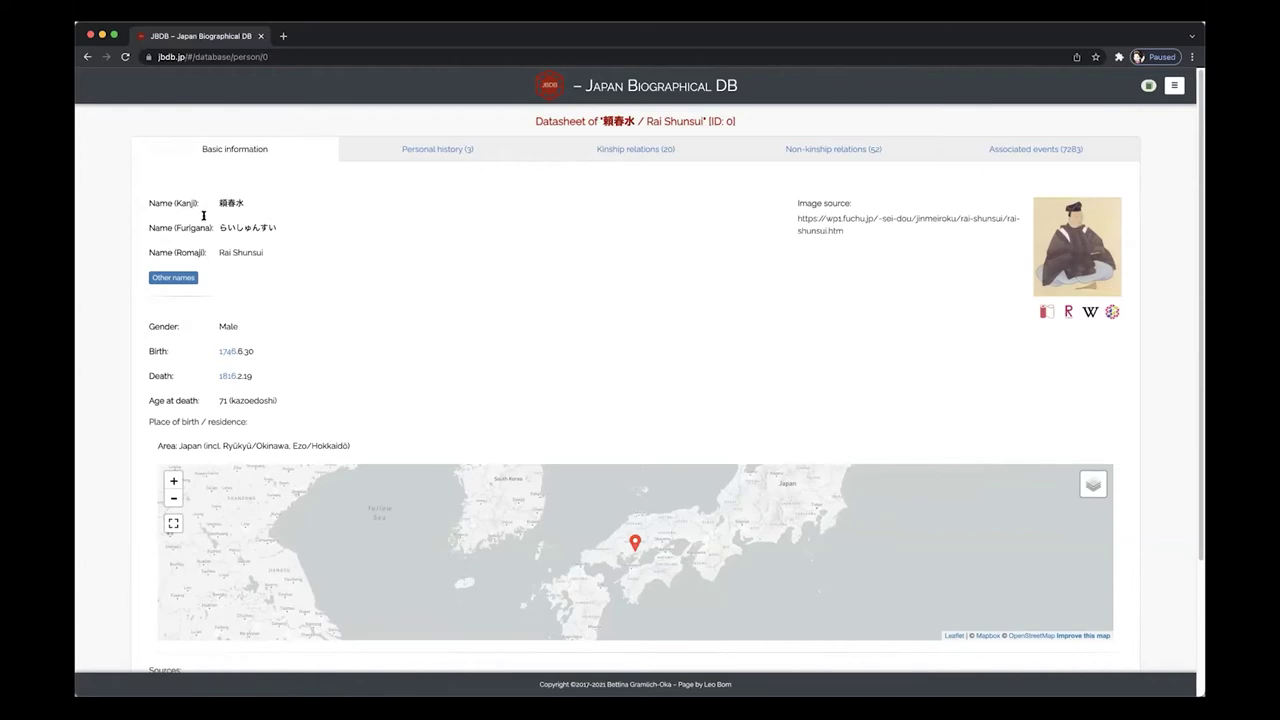
click(172, 278)
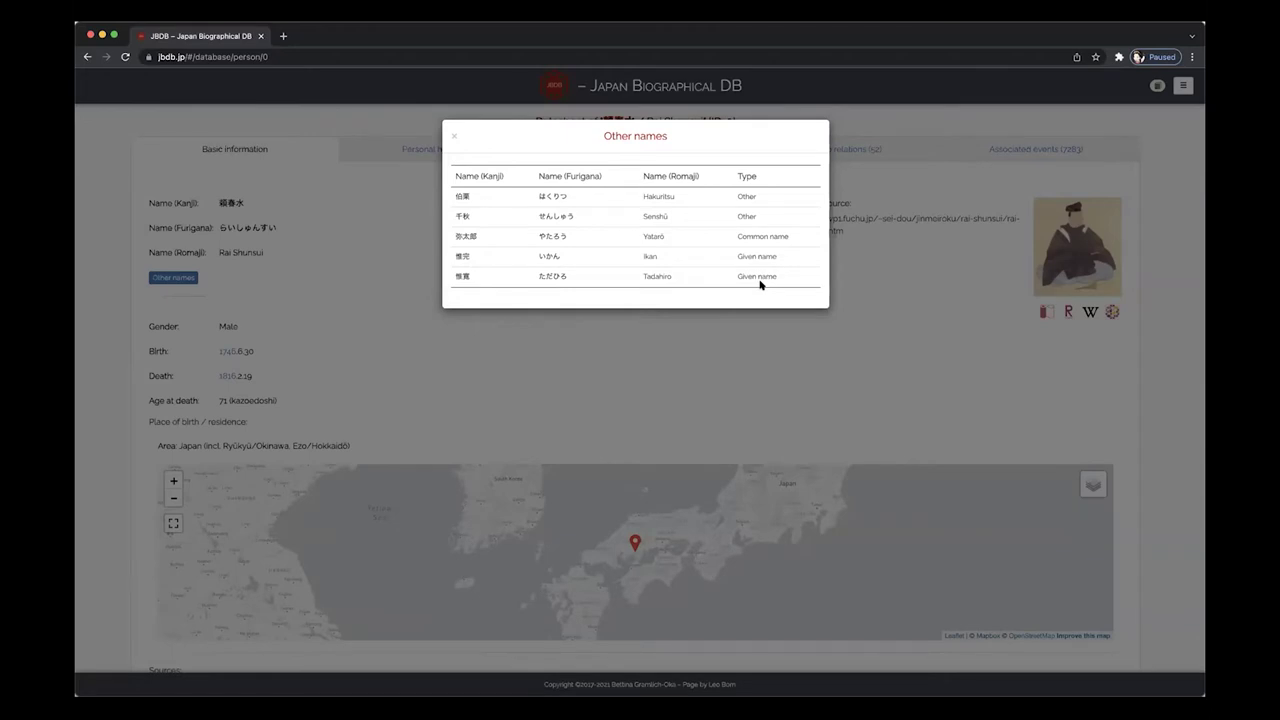
click(453, 137)
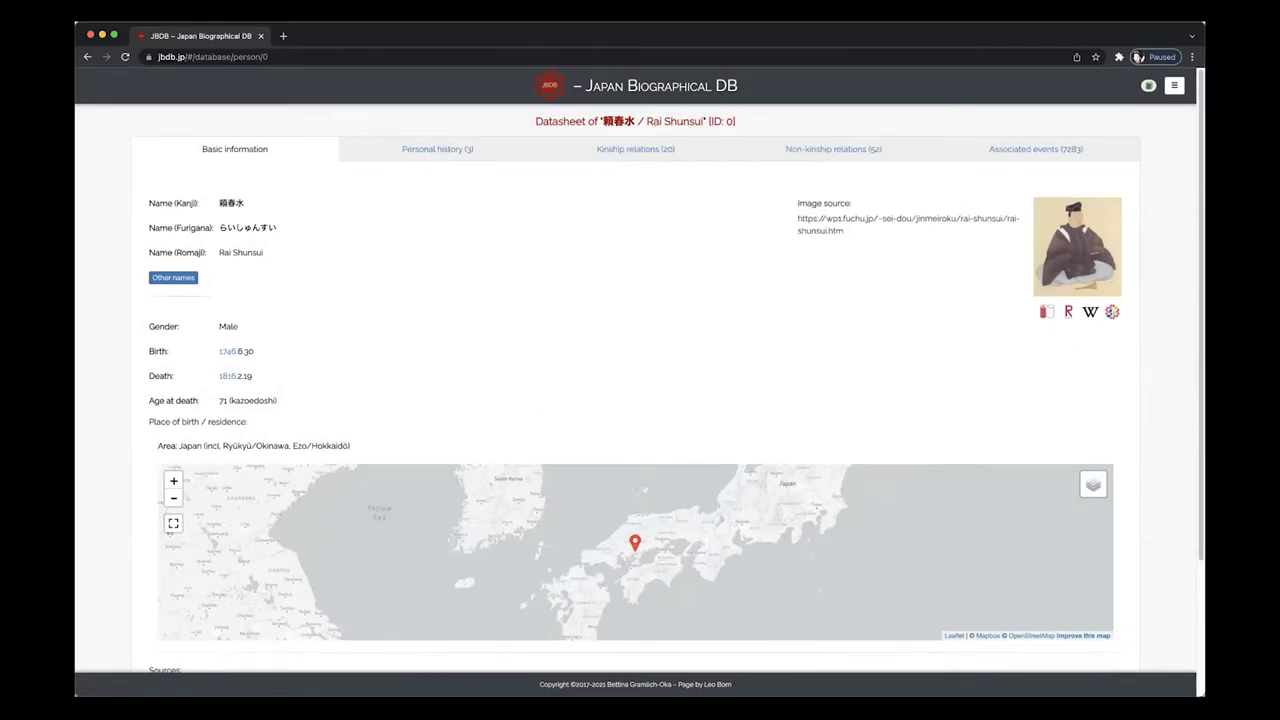
scroll(640, 400, down, 2)
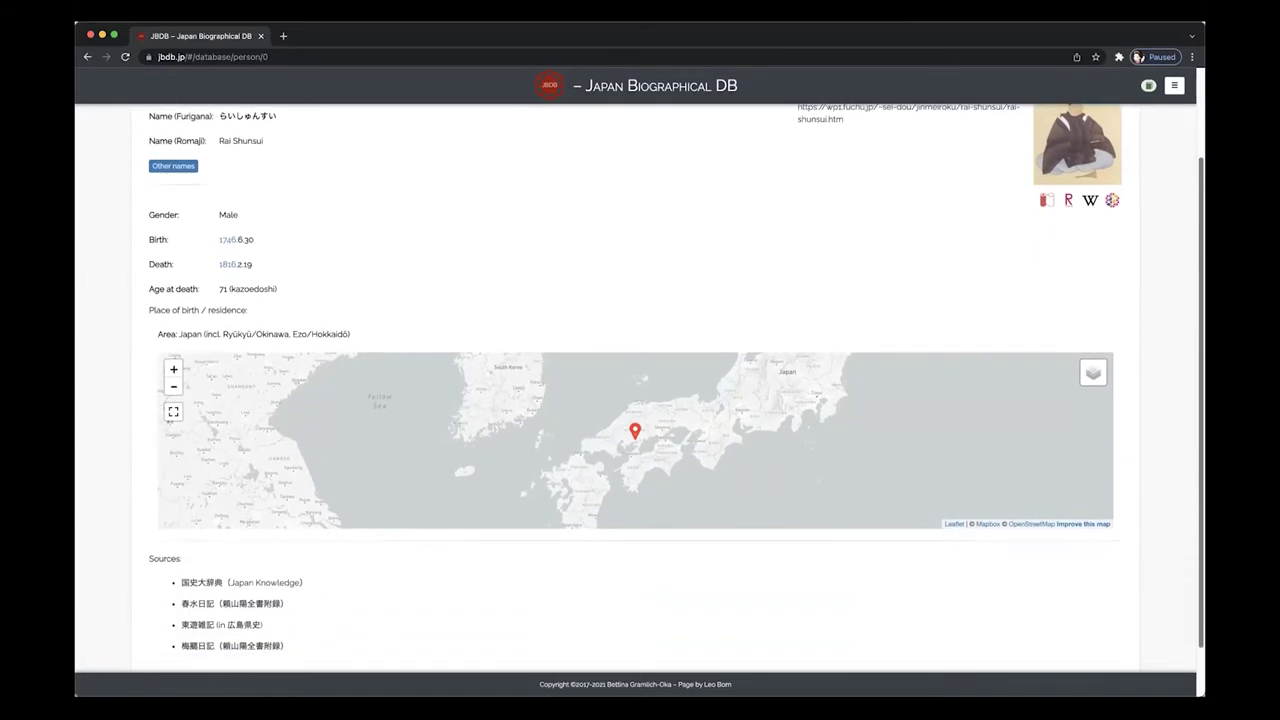
scroll(1186, 366, up, 2)
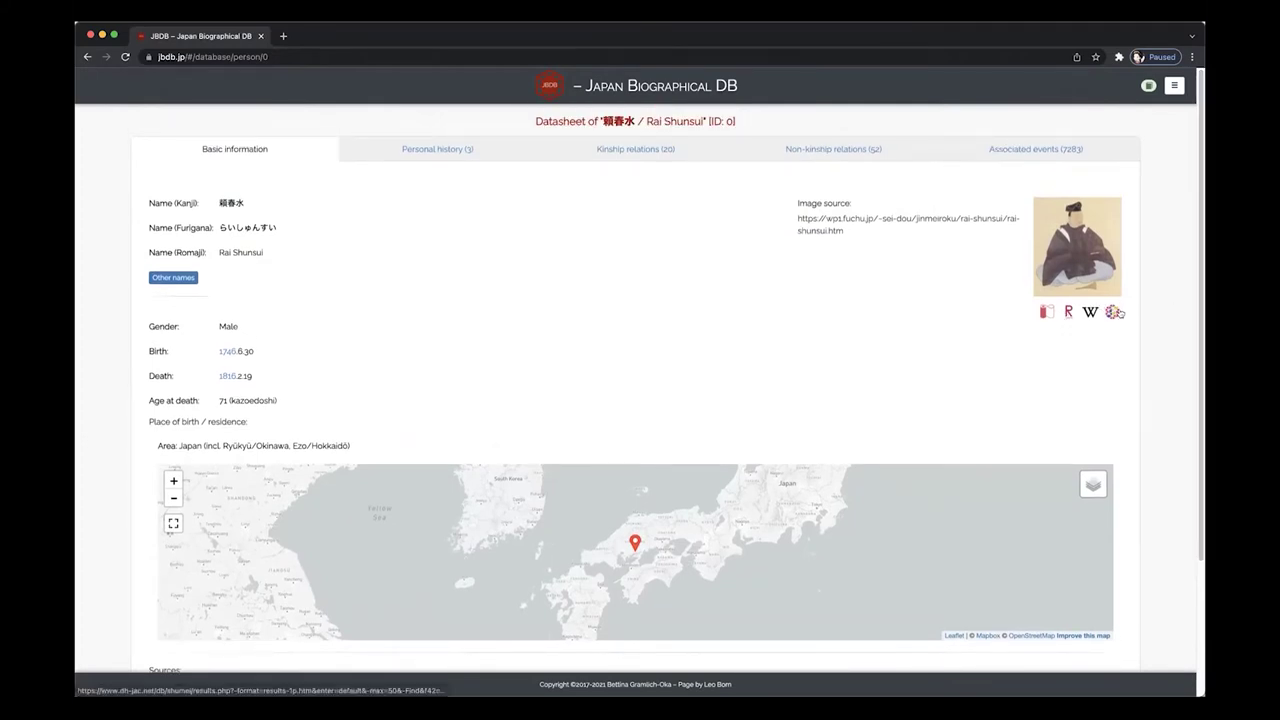
- Look up Rai Shunsui in the linked 新日本古典籍総合データベース and Japan Search, returning to his datasheet after each
click(1046, 313)
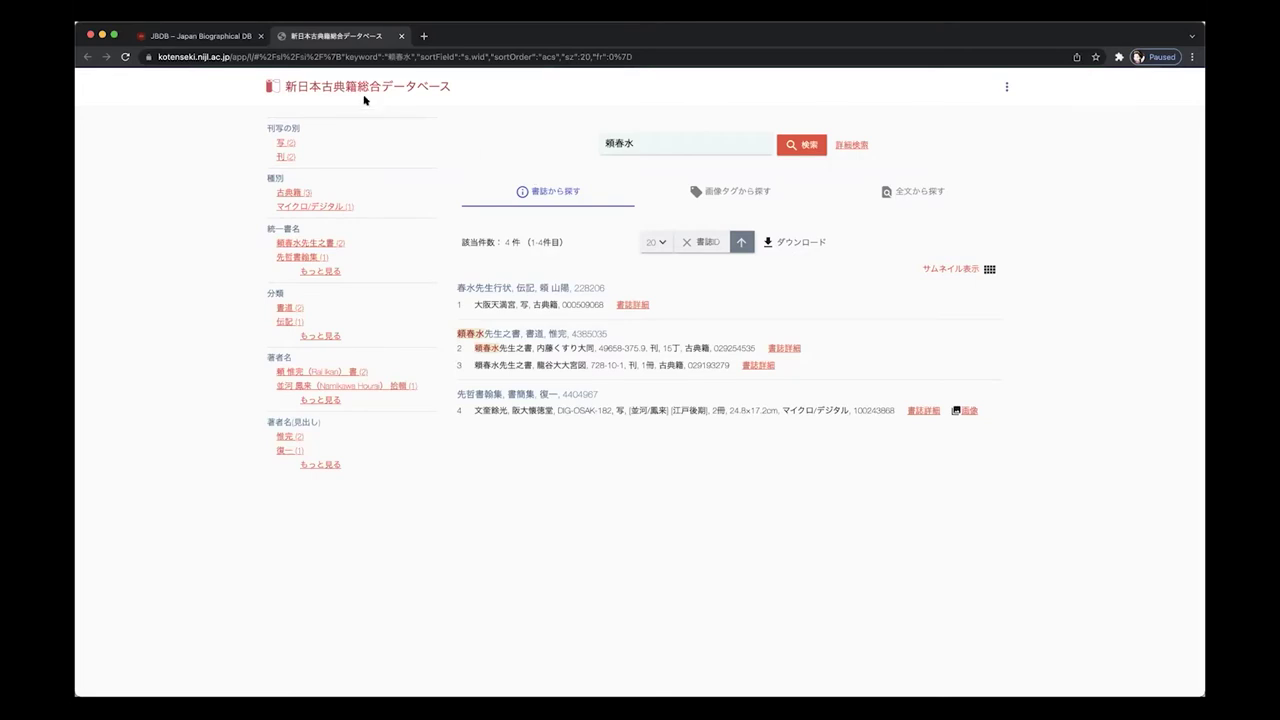
click(213, 37)
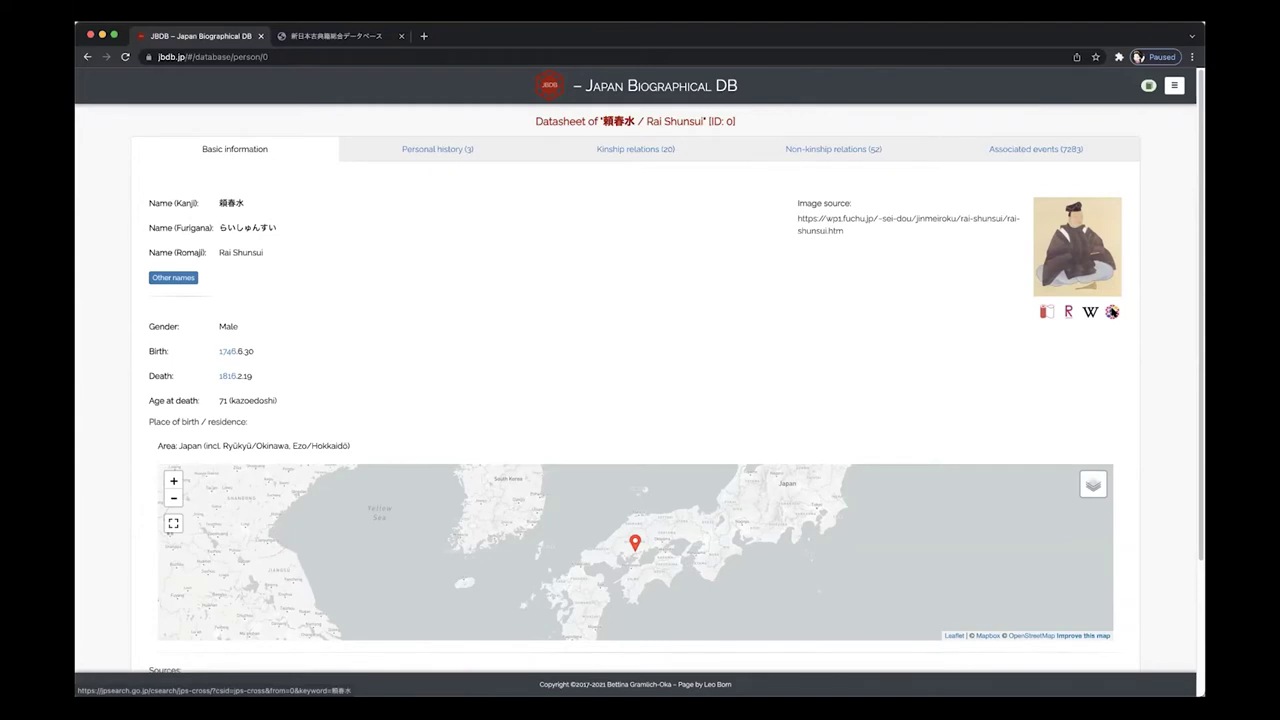
click(1112, 311)
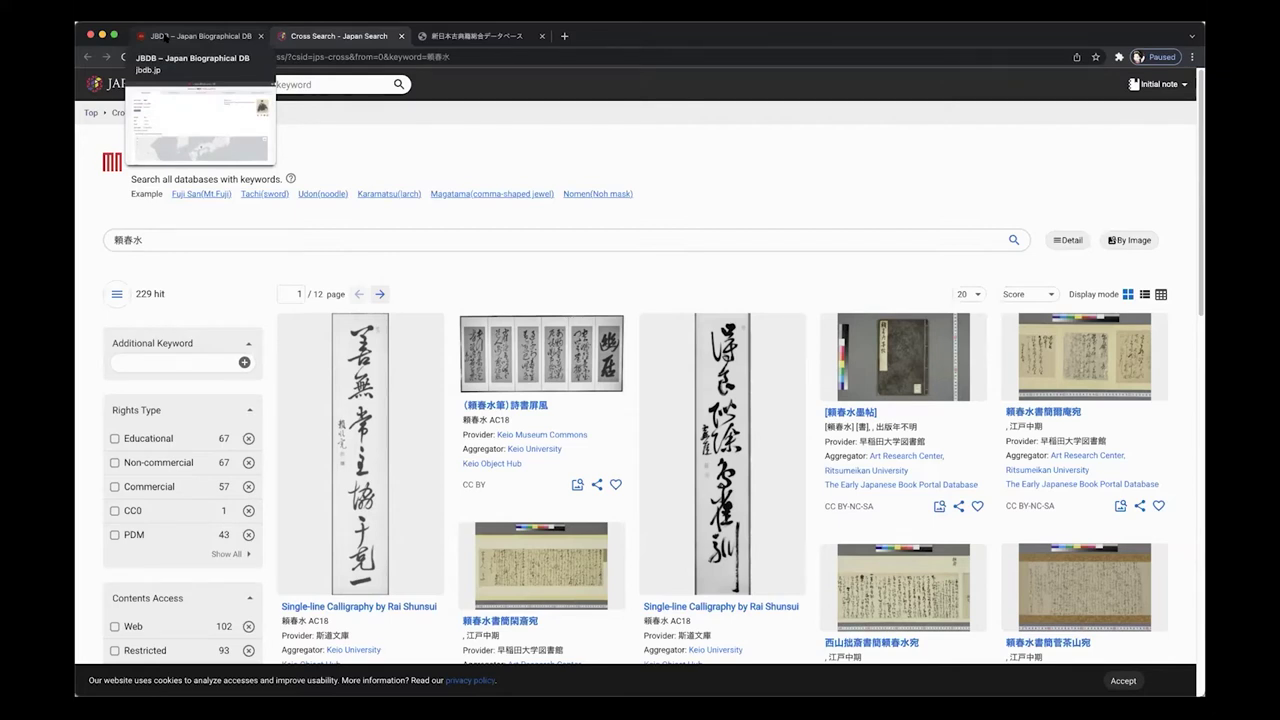
click(200, 36)
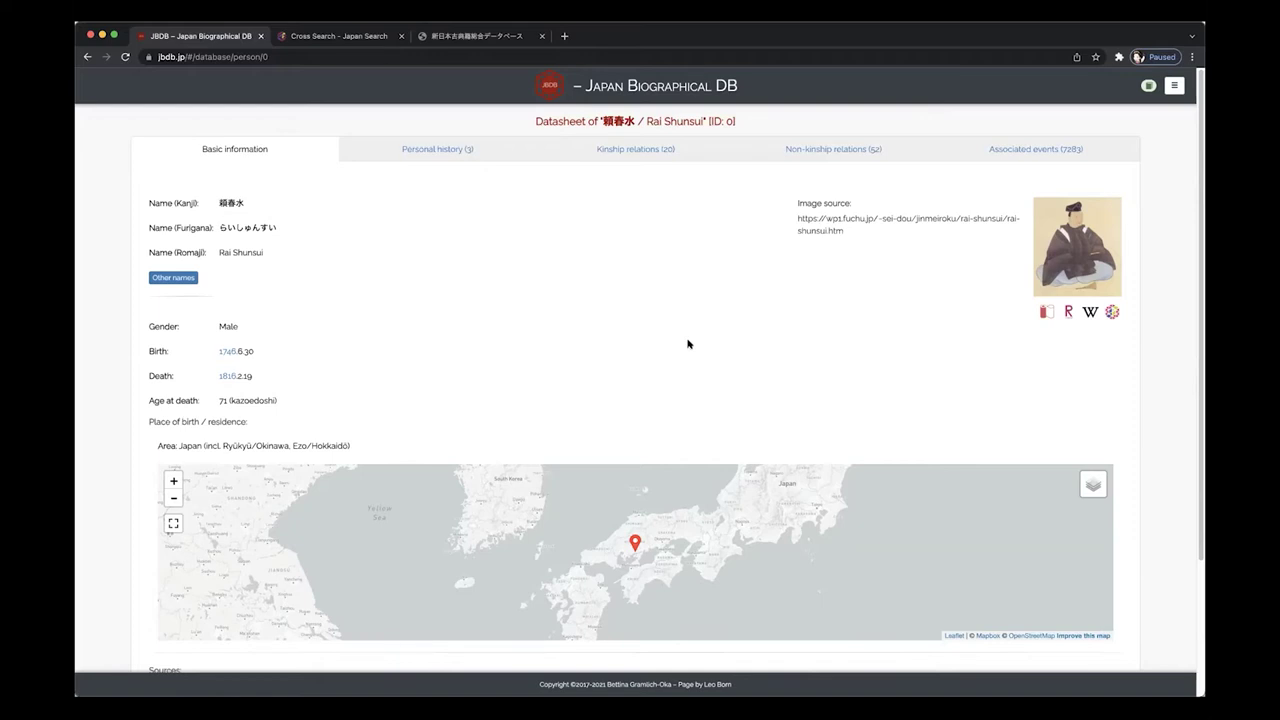
- Review Rai Shunsui's personal history, kinship relations and non-kinship relations in his datasheet
click(446, 149)
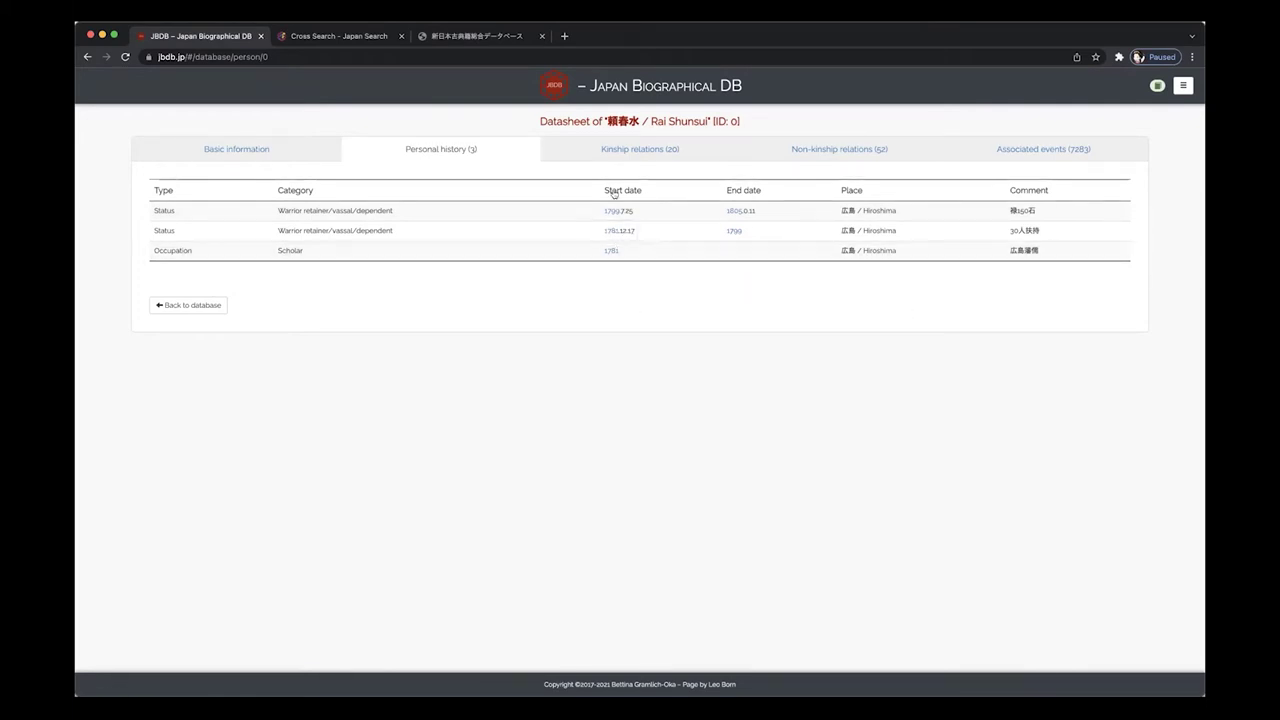
click(618, 152)
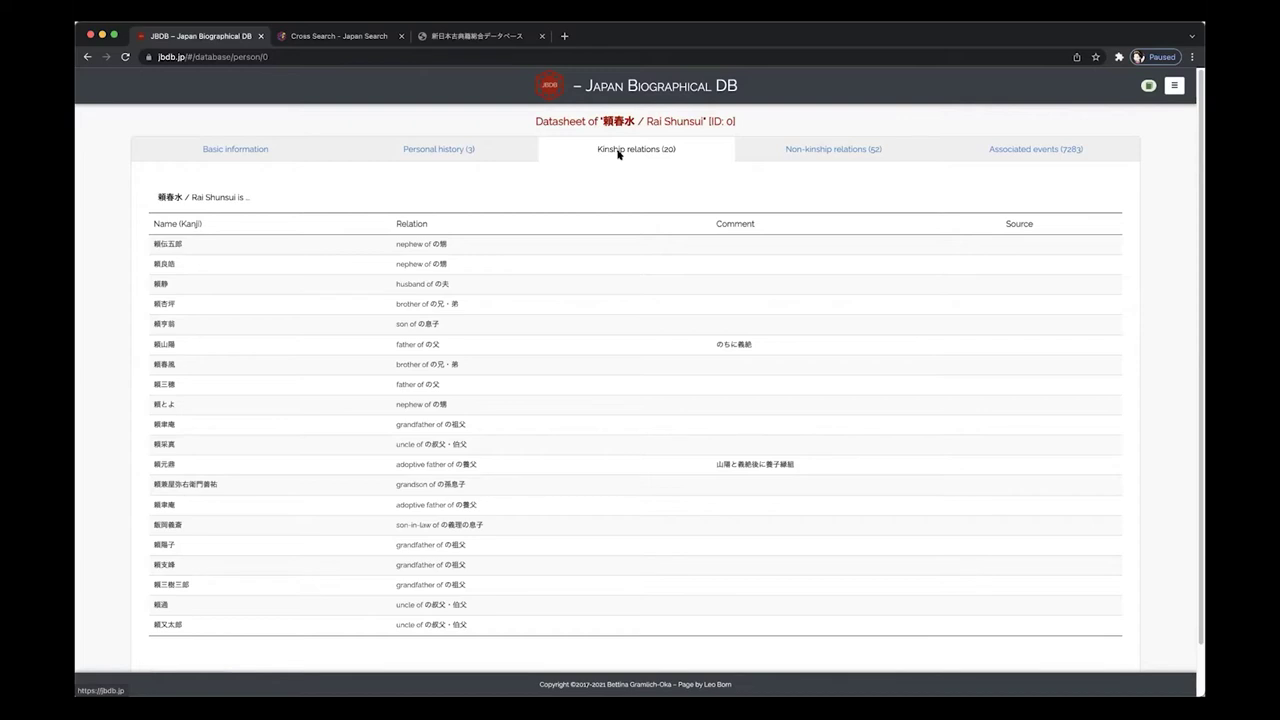
click(799, 149)
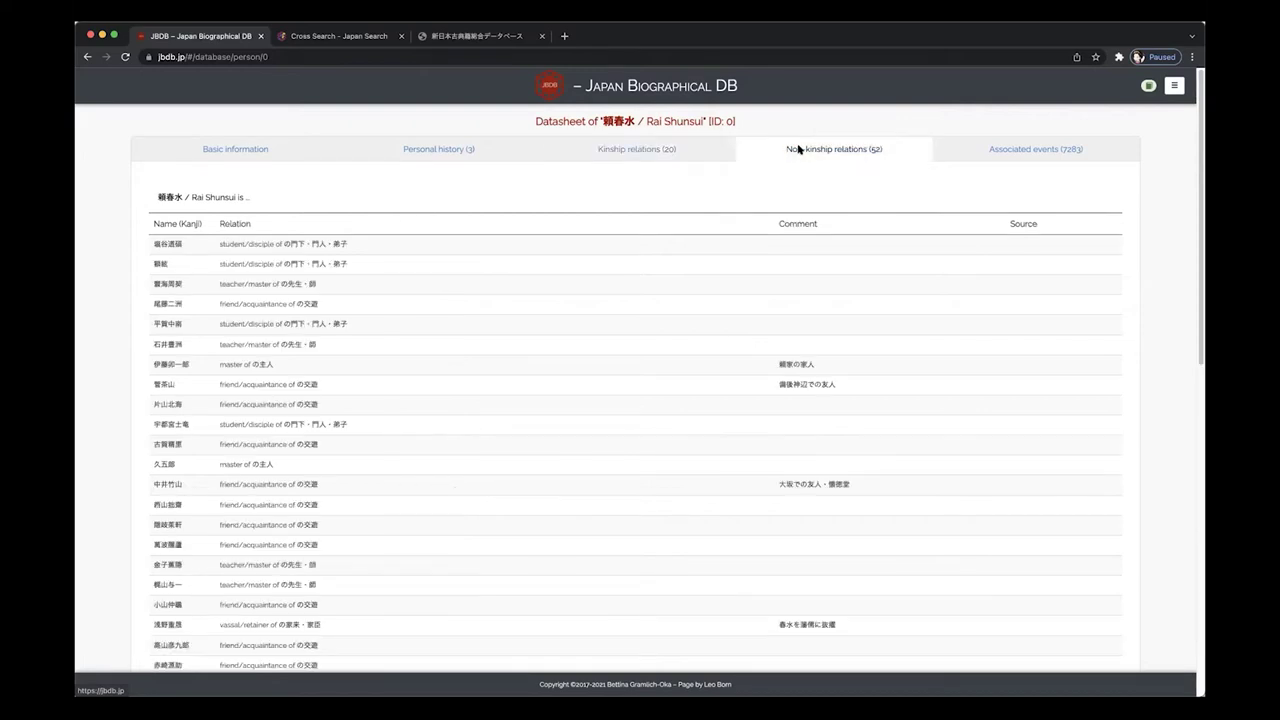
scroll(640, 400, down, 2)
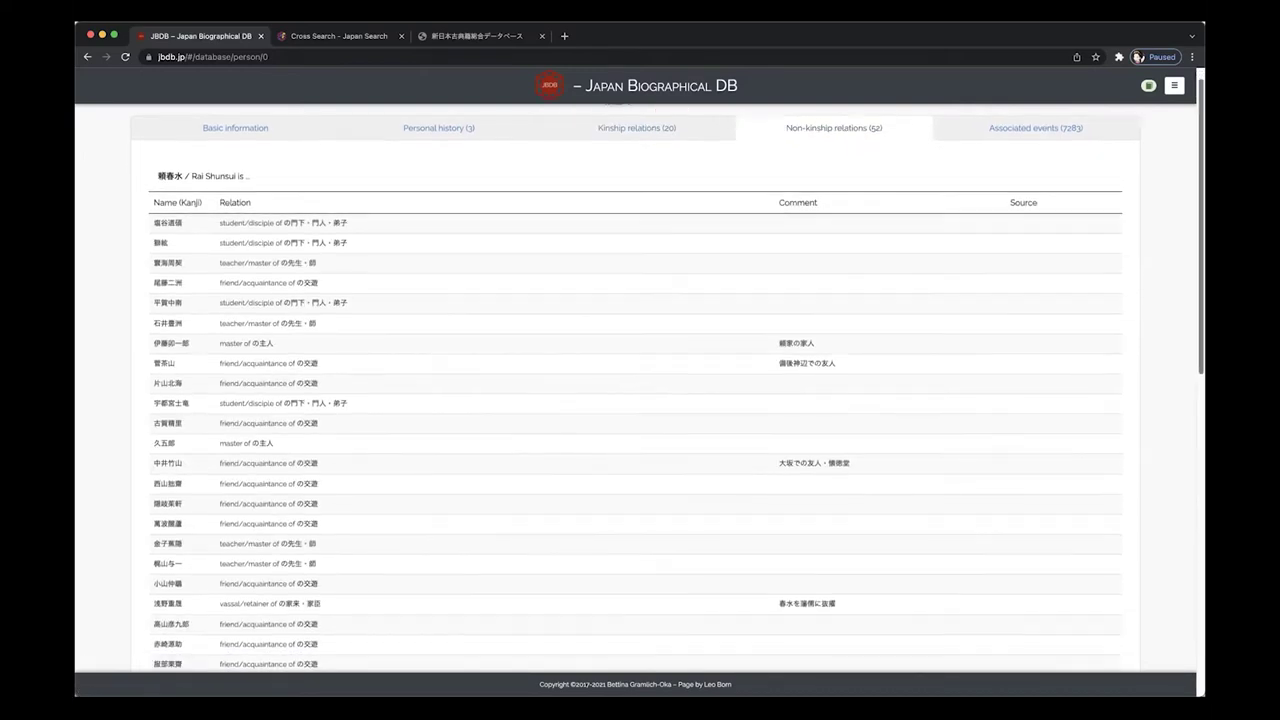
scroll(640, 400, down, 1)
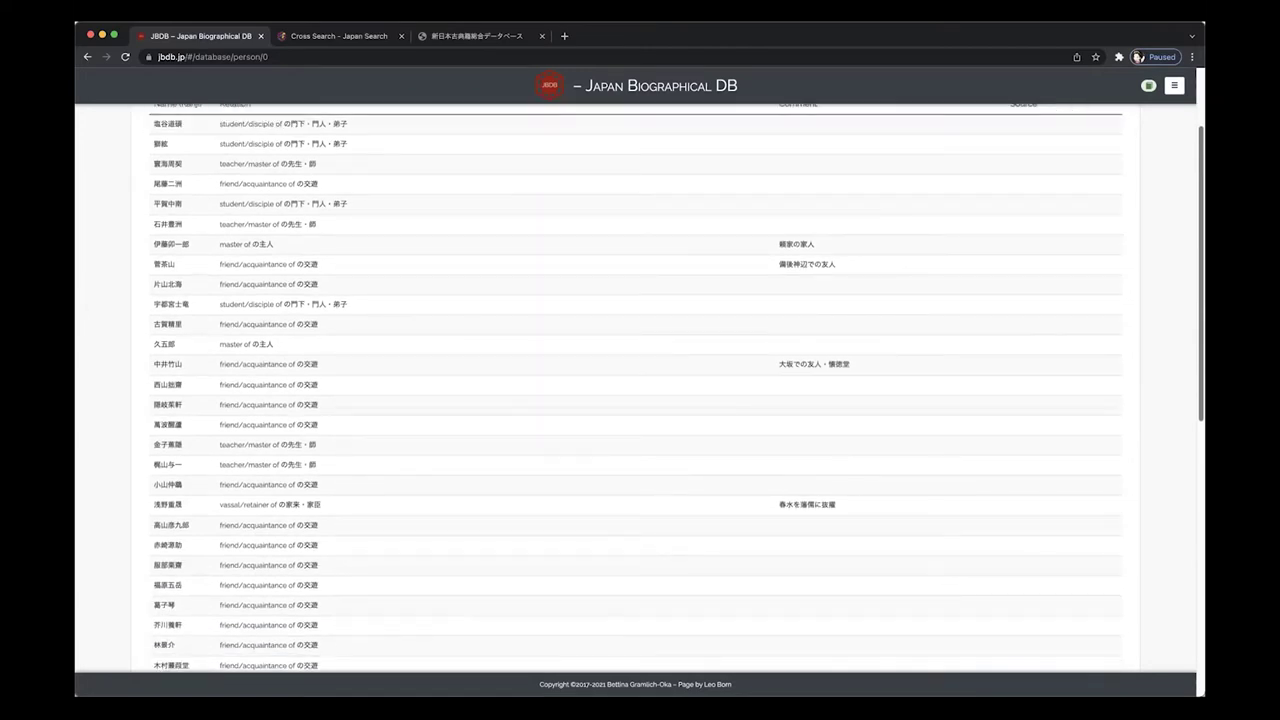
scroll(640, 400, down, 1)
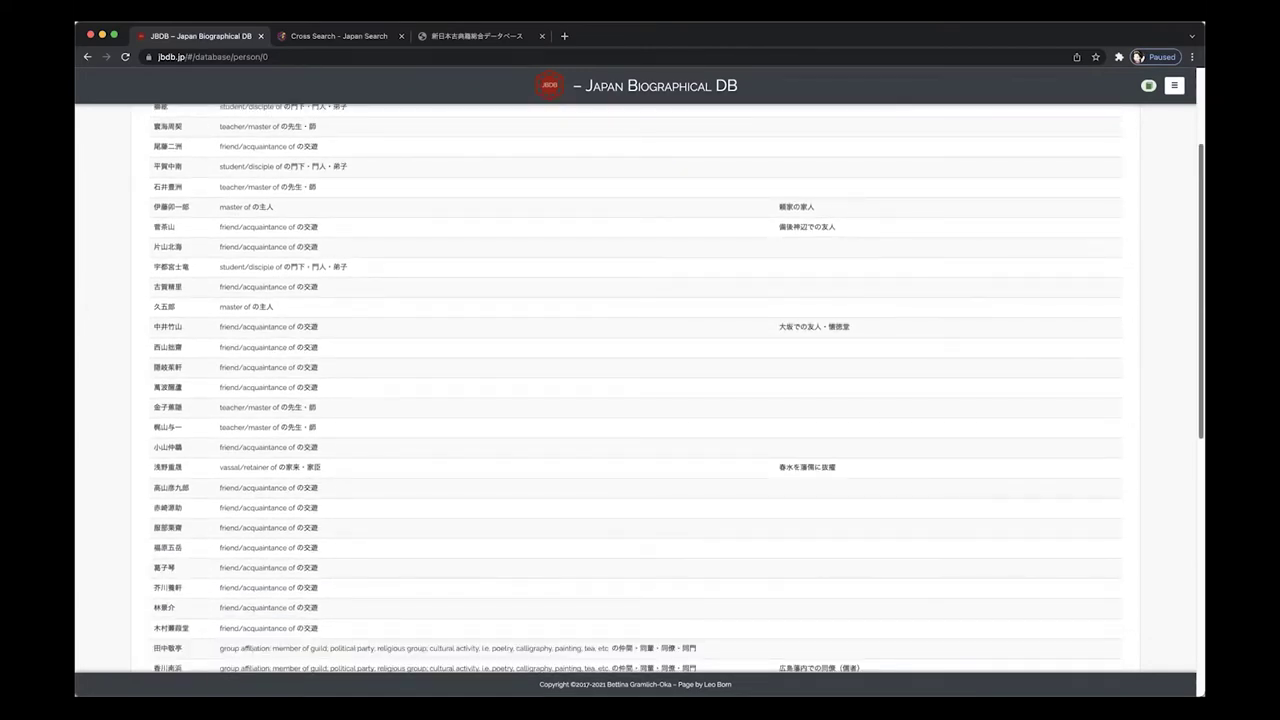
scroll(640, 400, down, 1)
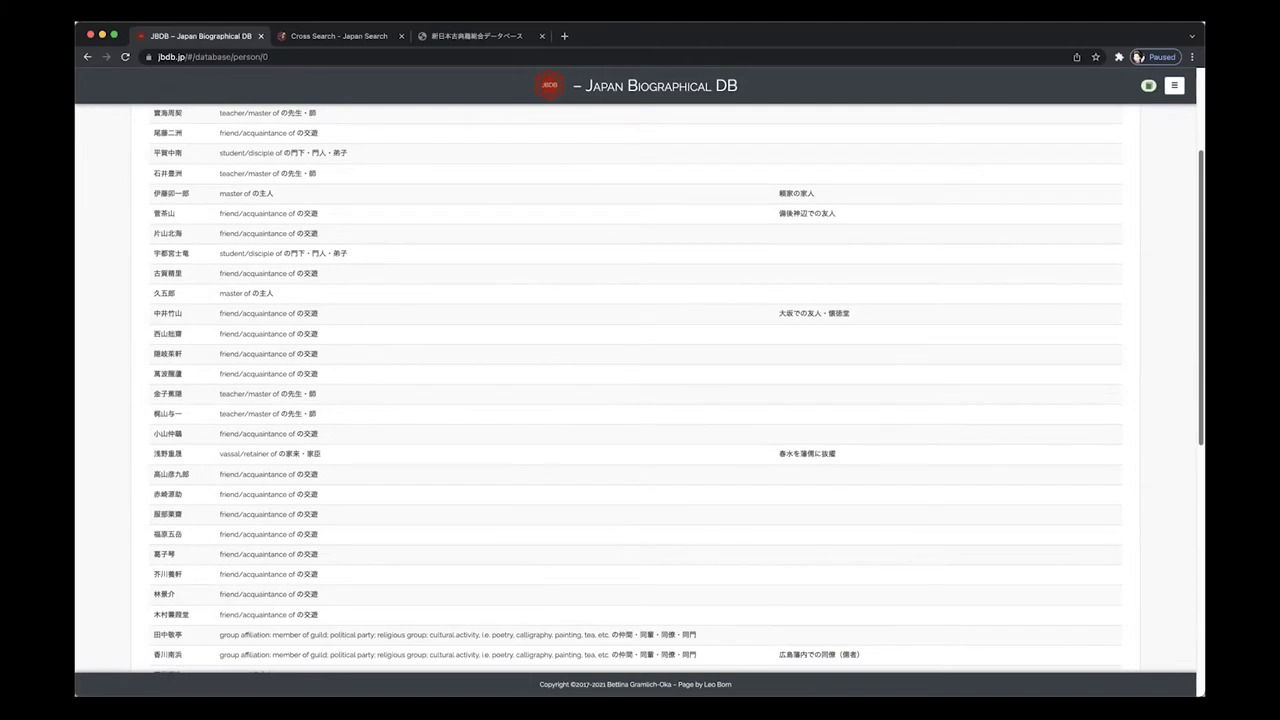
scroll(640, 400, up, 3)
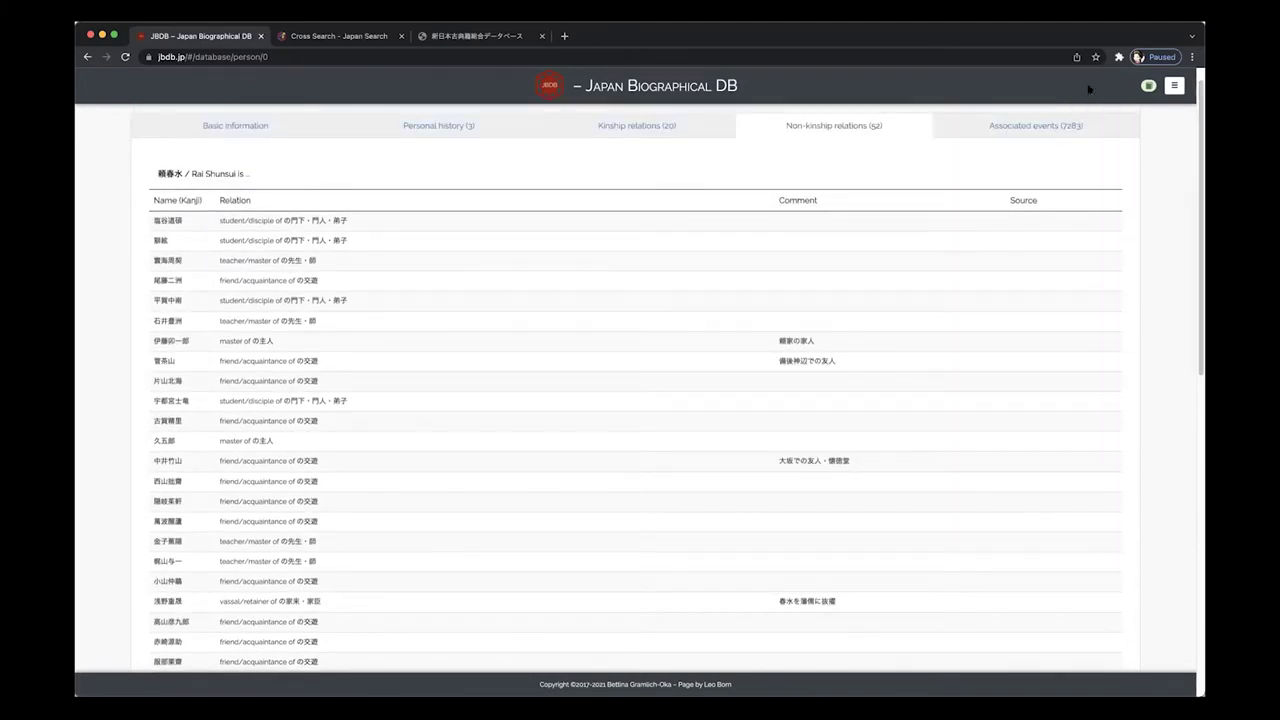
- Review the meetings and exchanges among Rai Shunsui's associated events, and return to his basic information
click(1049, 126)
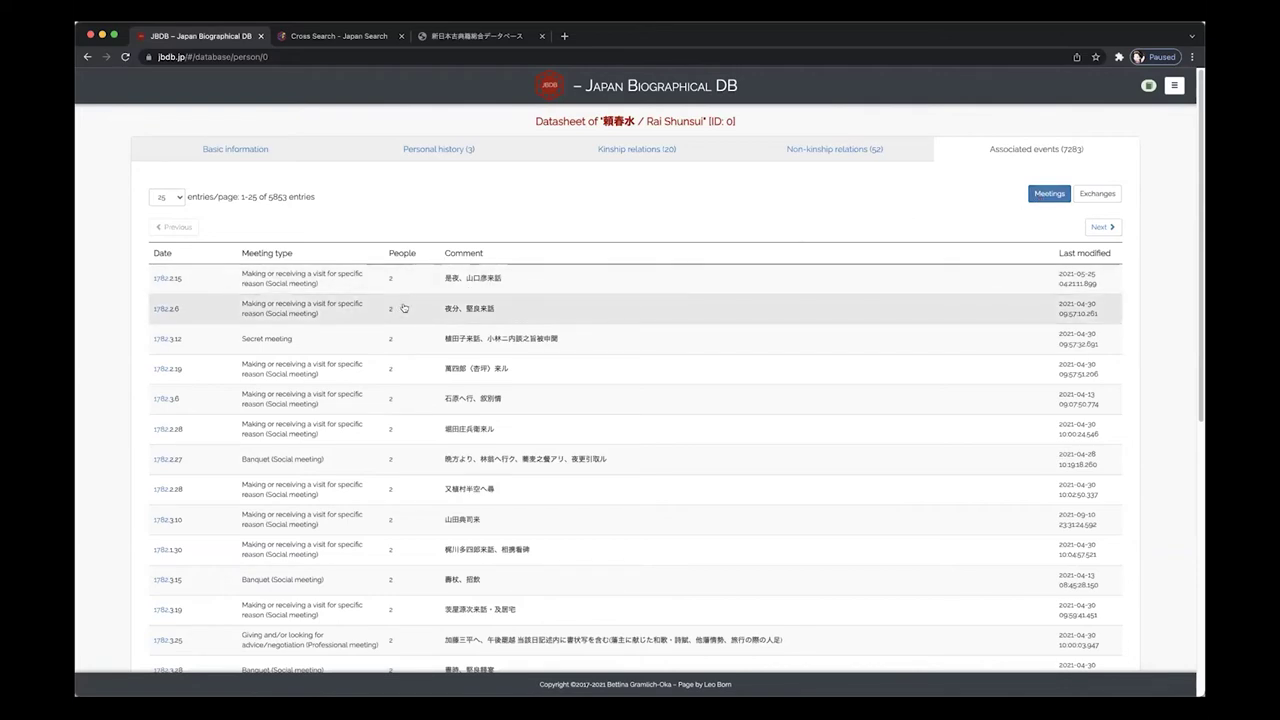
scroll(957, 370, down, 5)
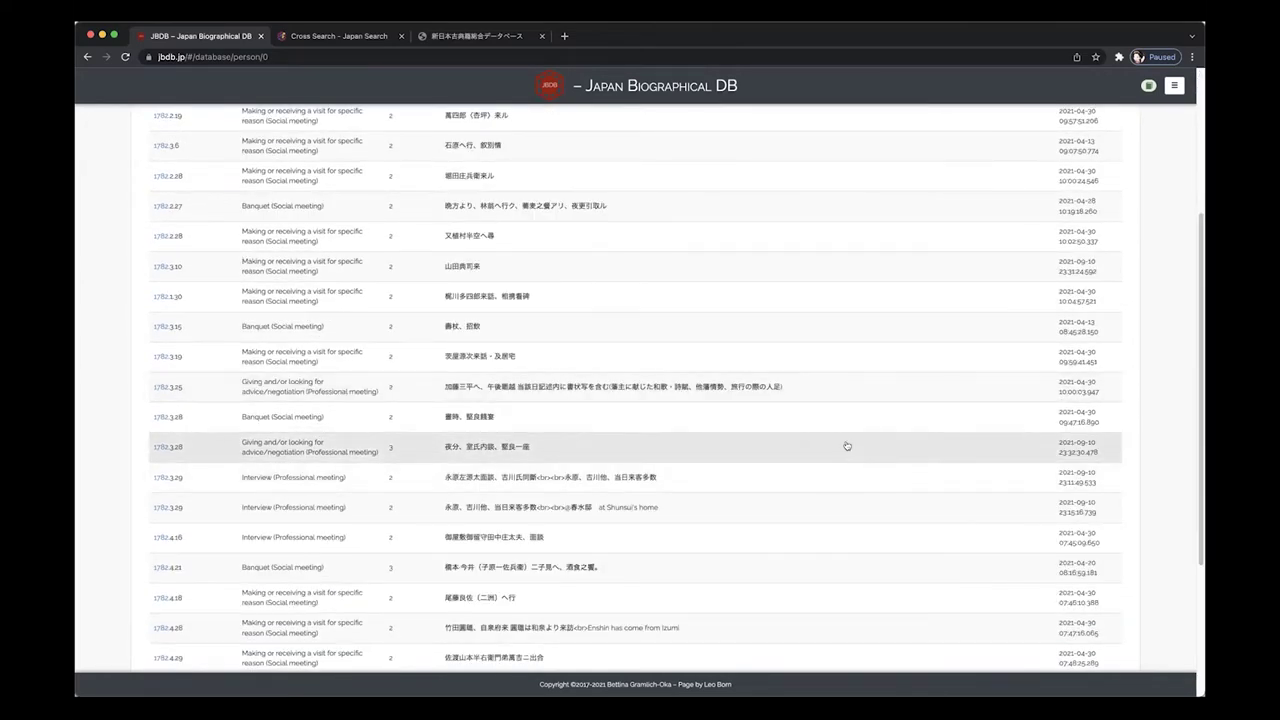
scroll(1197, 397, up, 1)
scroll(1197, 397, up, 5)
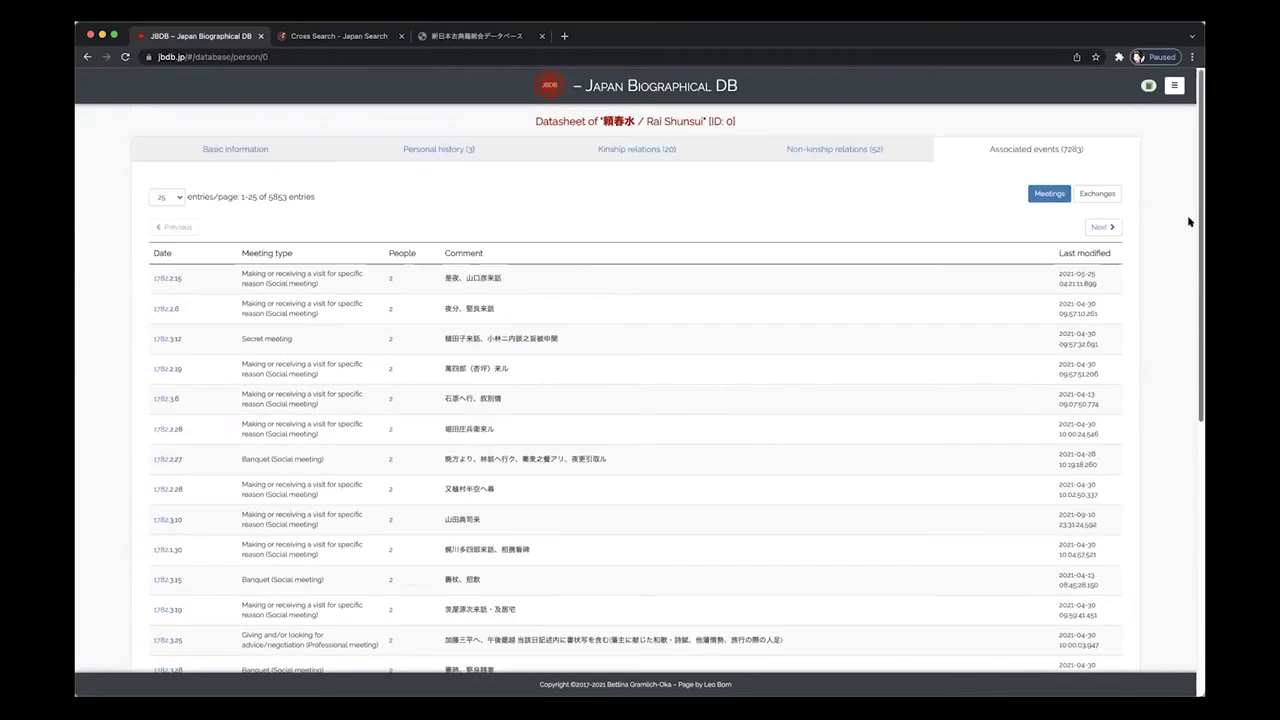
click(1097, 195)
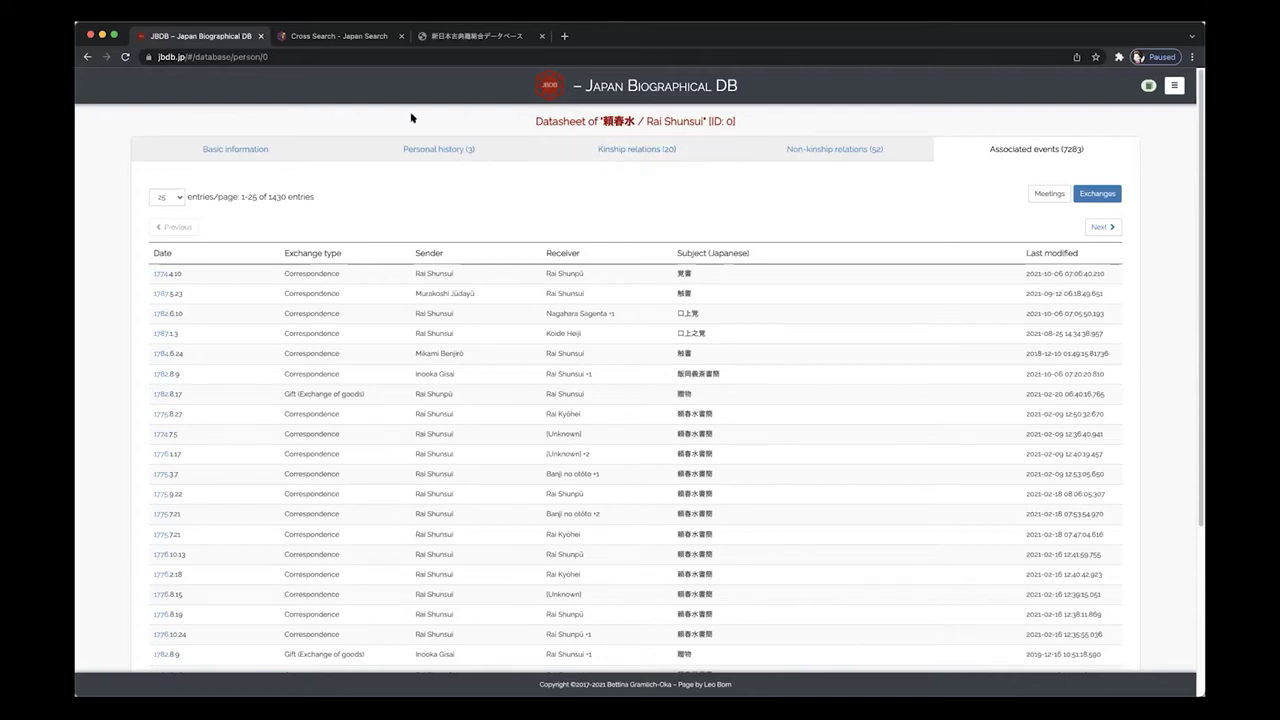
click(265, 147)
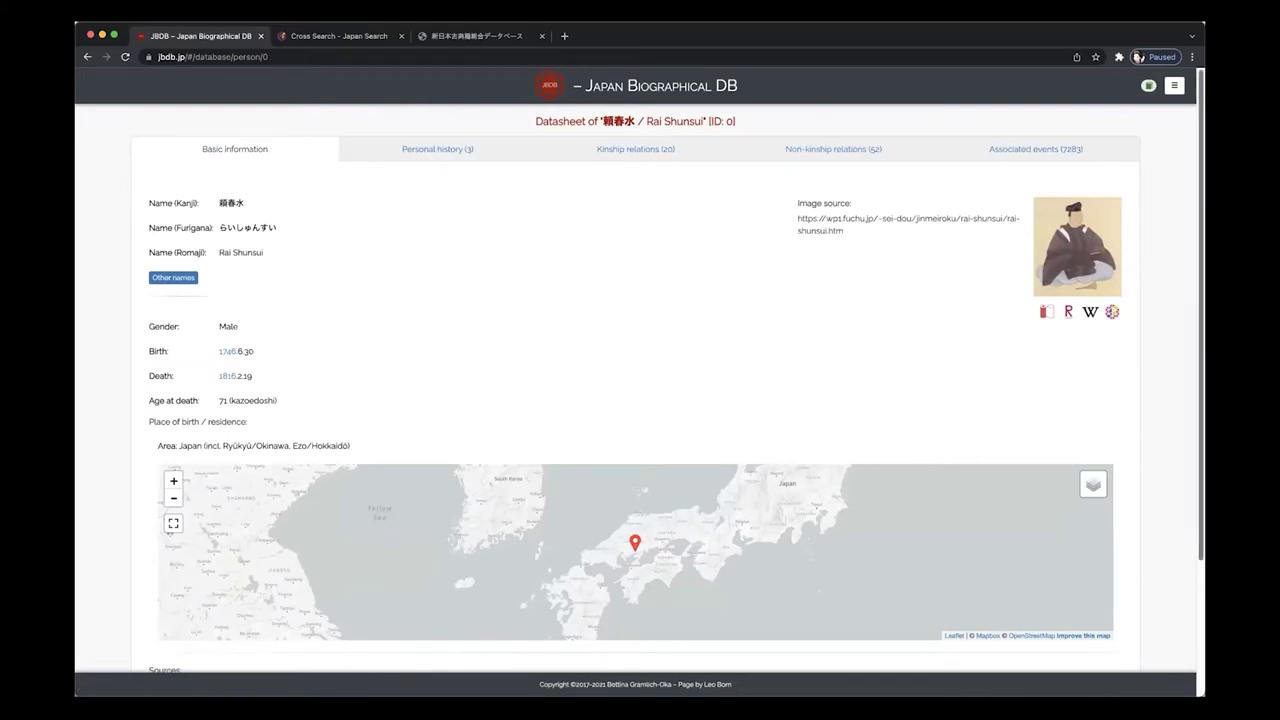
scroll(640, 400, down, 2)
scroll(640, 400, up, 2)
- Open the JBDB's Network Visualization tool and close the Japan Search and 新日本古典籍総合データベース pages
click(1173, 87)
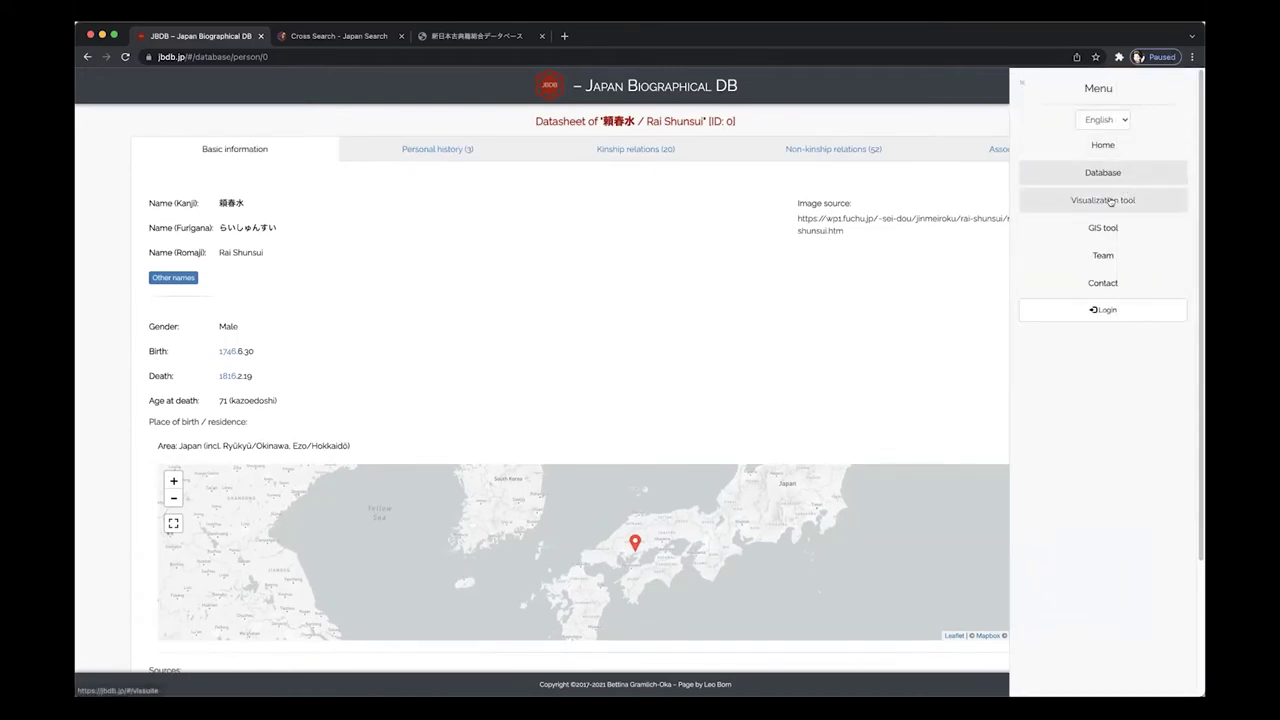
click(1110, 200)
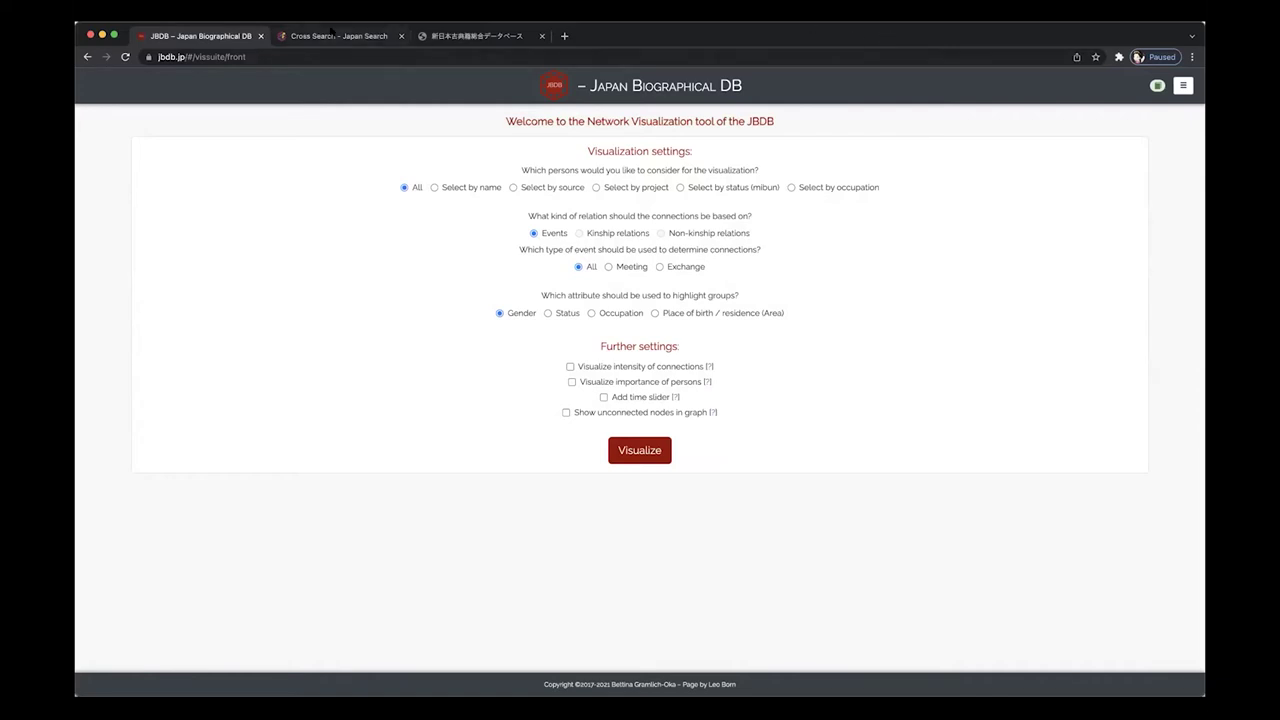
click(401, 36)
click(401, 36)
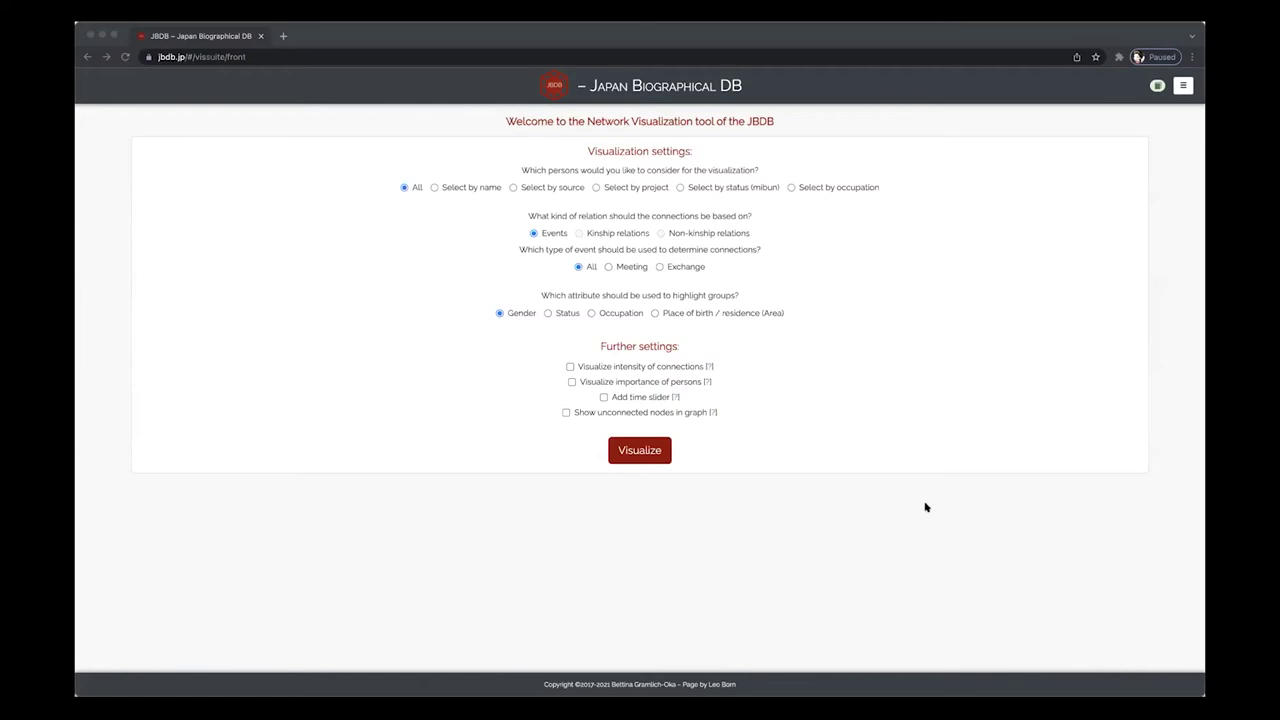
- Select the persons for the visualization by source, choosing 春水日記（頼山陽全書附録）
click(817, 28)
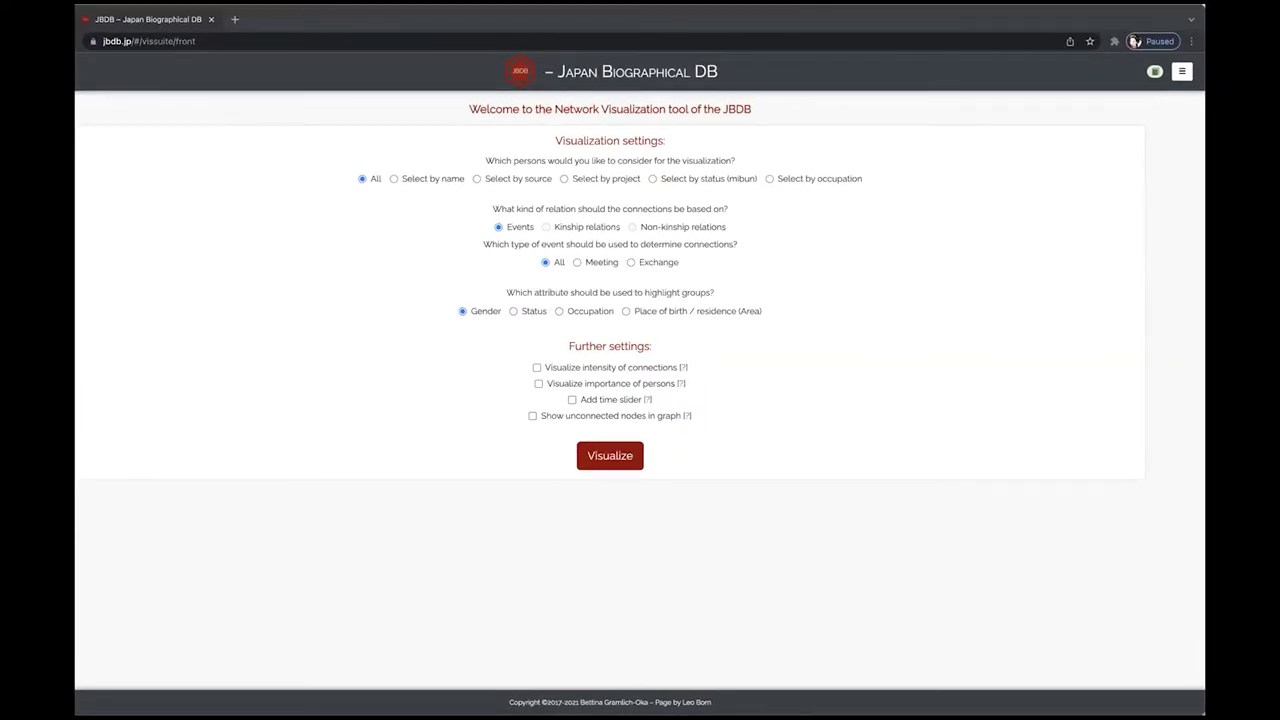
click(393, 24)
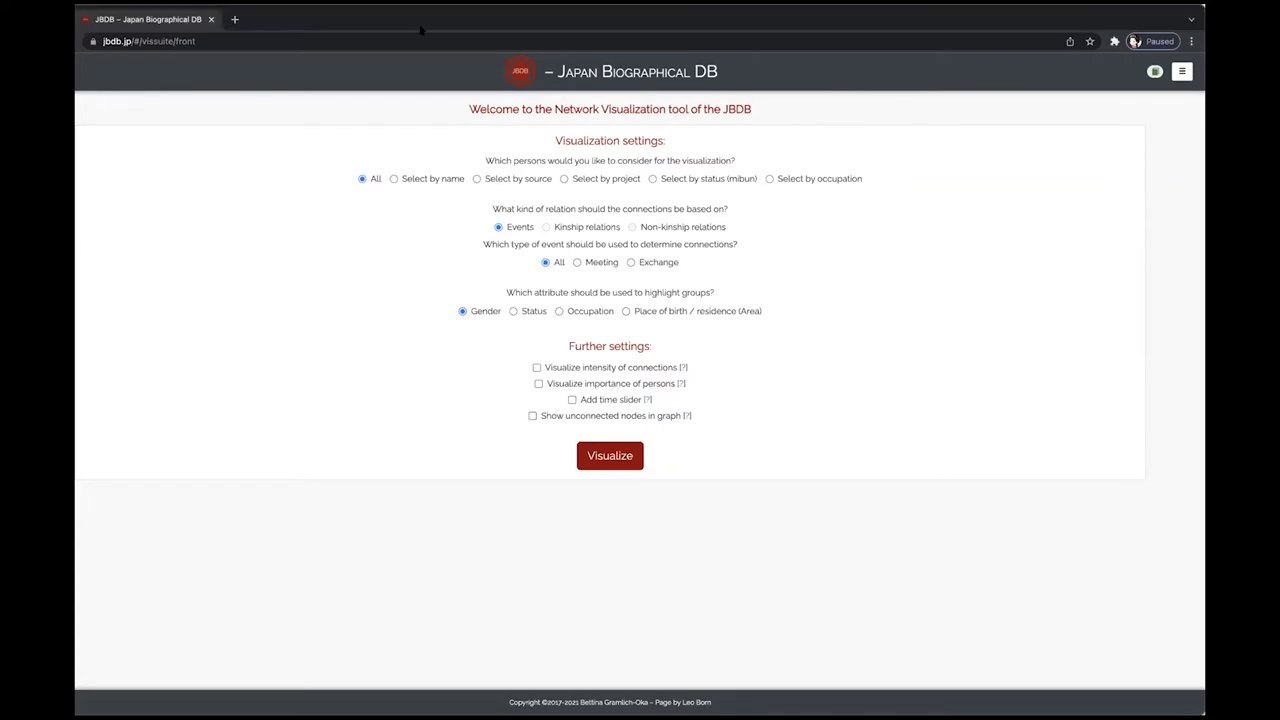
click(516, 189)
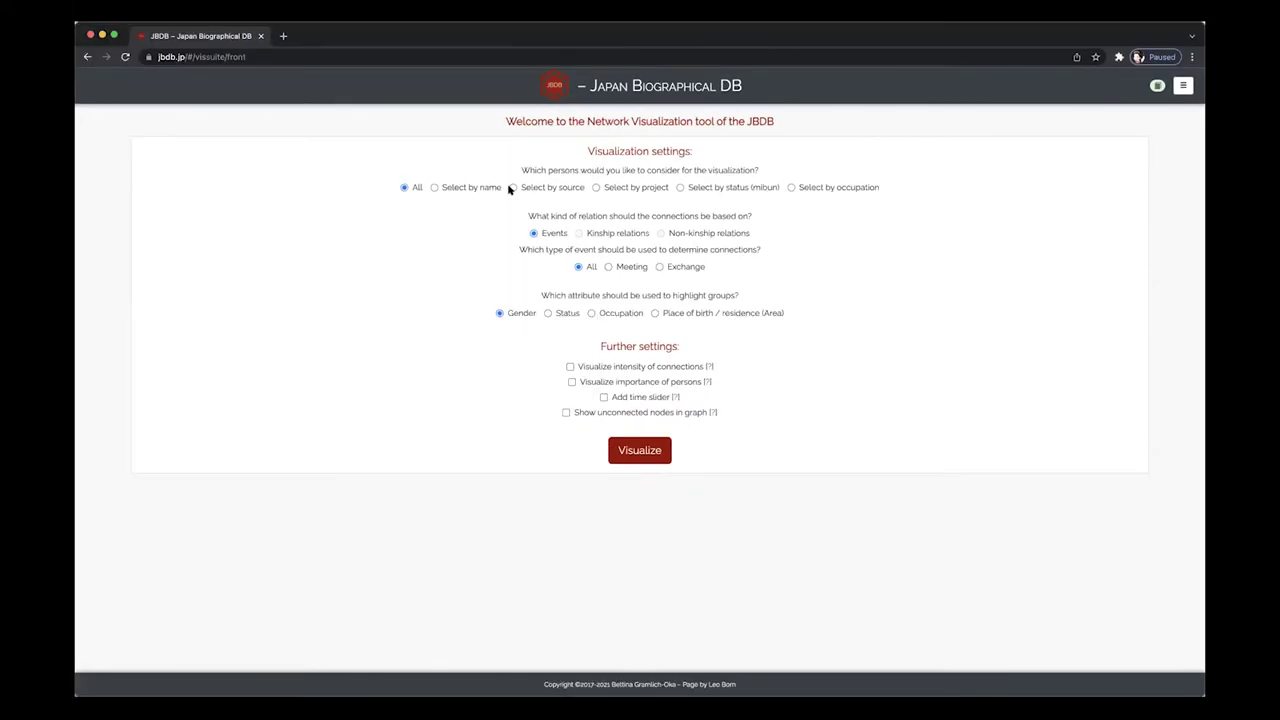
click(670, 217)
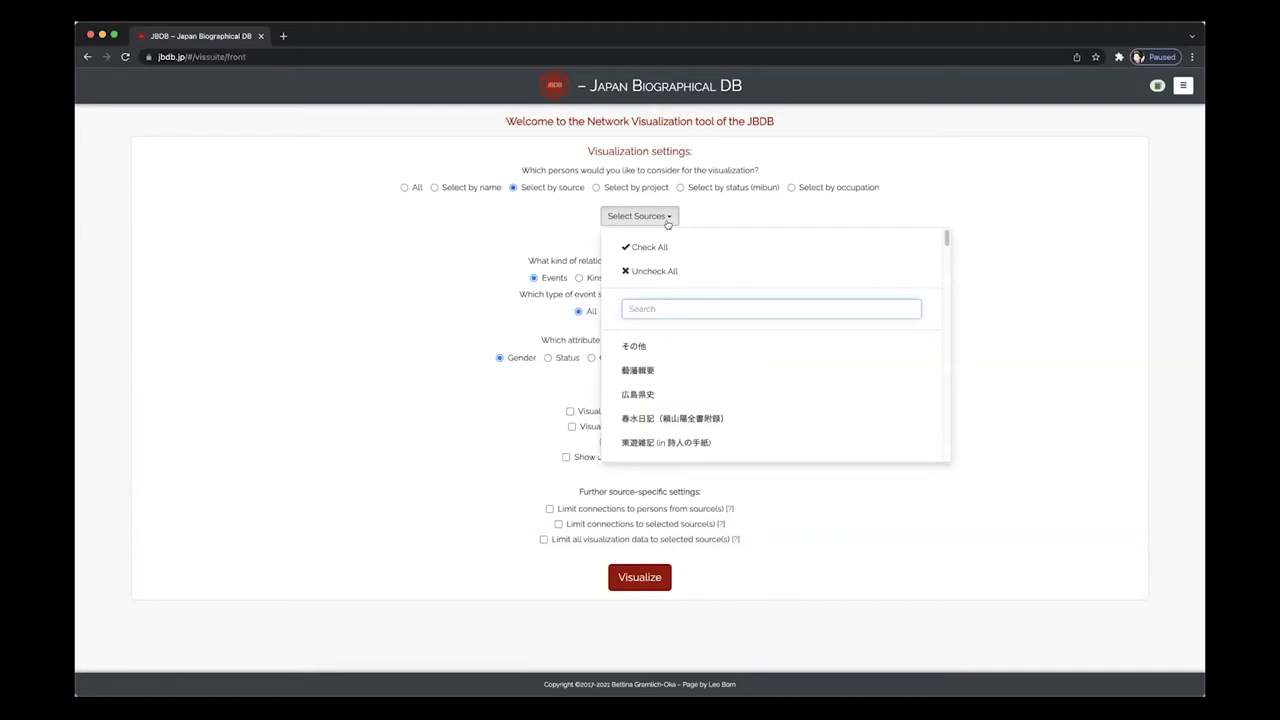
click(662, 417)
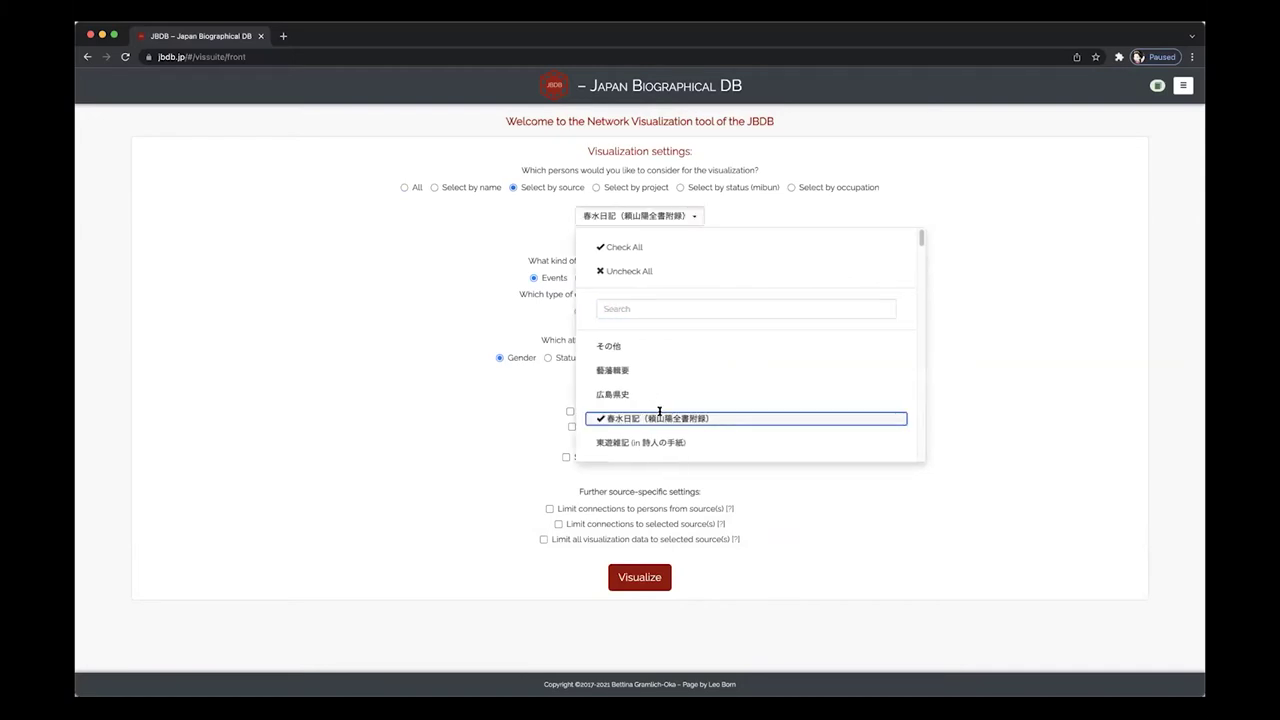
click(460, 478)
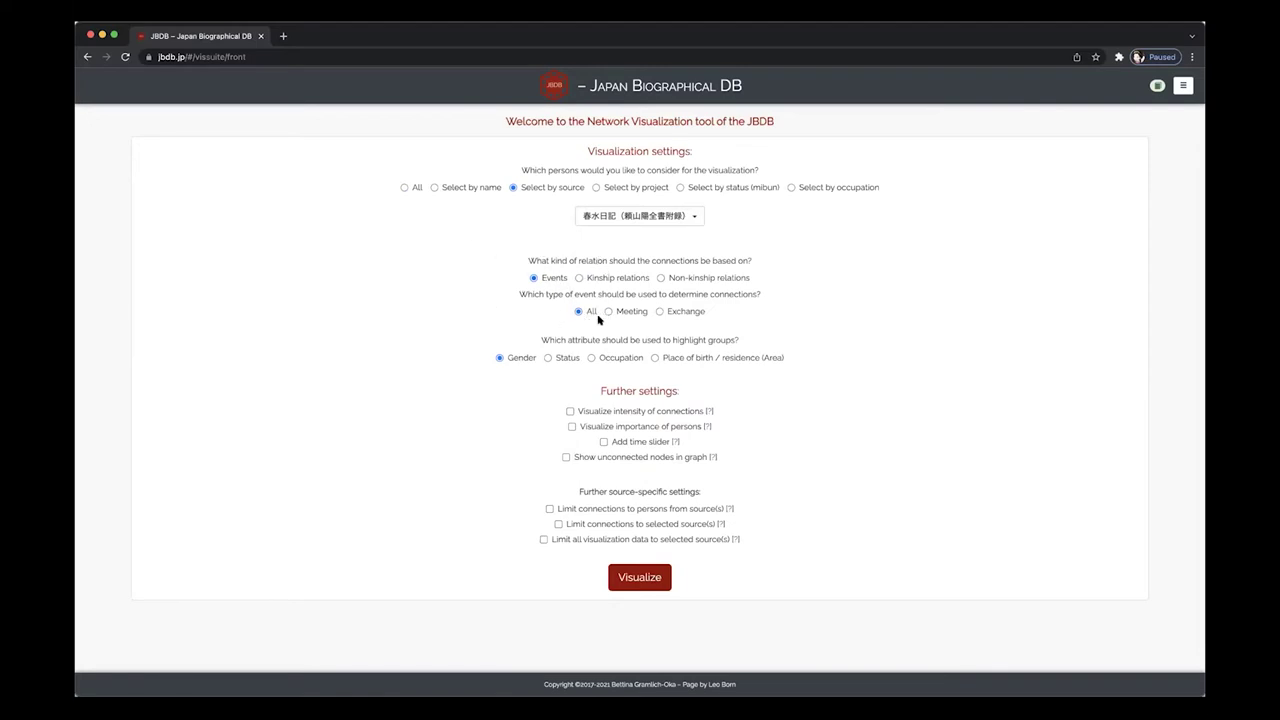
- Visualize the 春水日記 network with connection intensity and a time slider, limiting all visualization data to the selected source
click(569, 411)
click(603, 442)
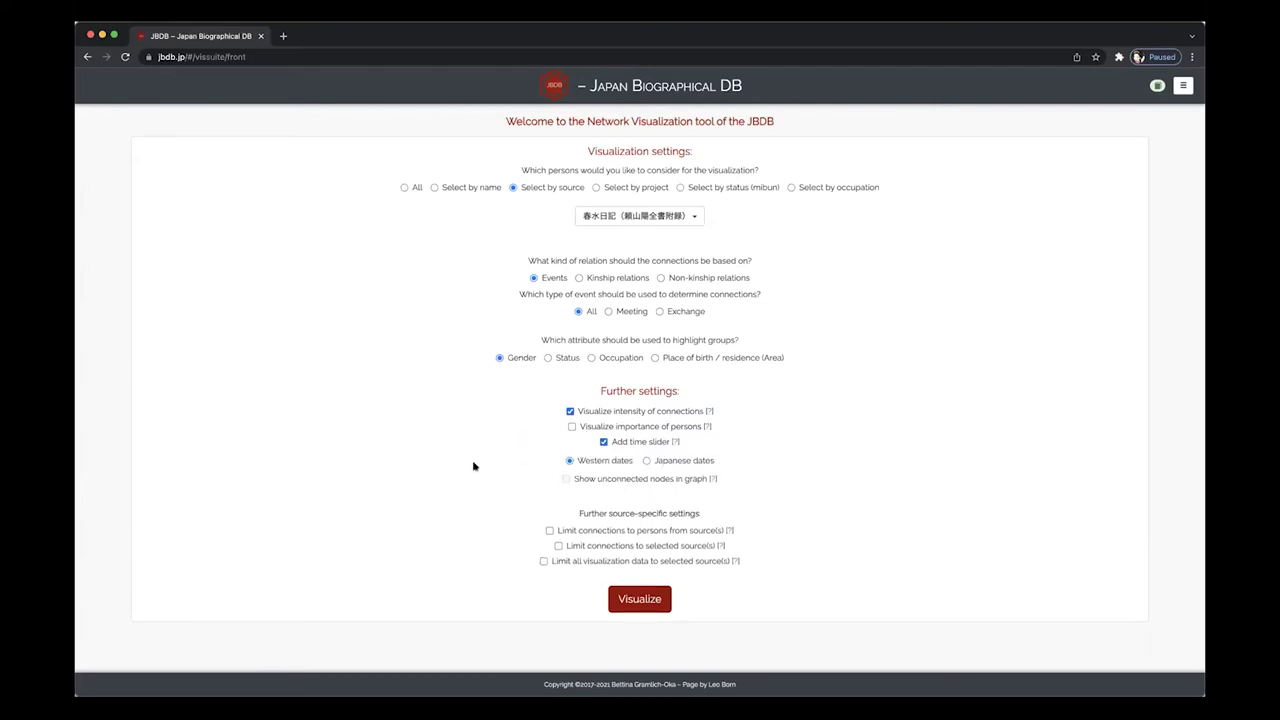
click(543, 561)
click(615, 596)
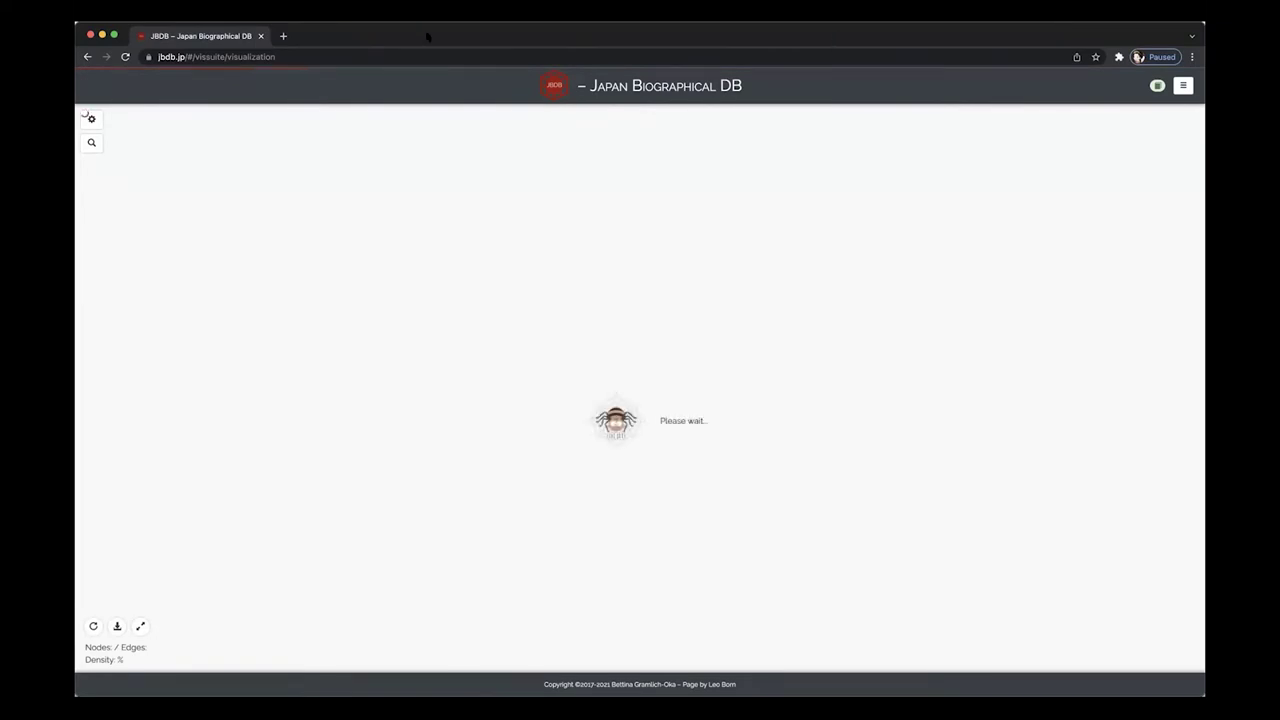
- Open the JBDB in a second browser tab and bring up its navigation menu for a new visualization
click(284, 36)
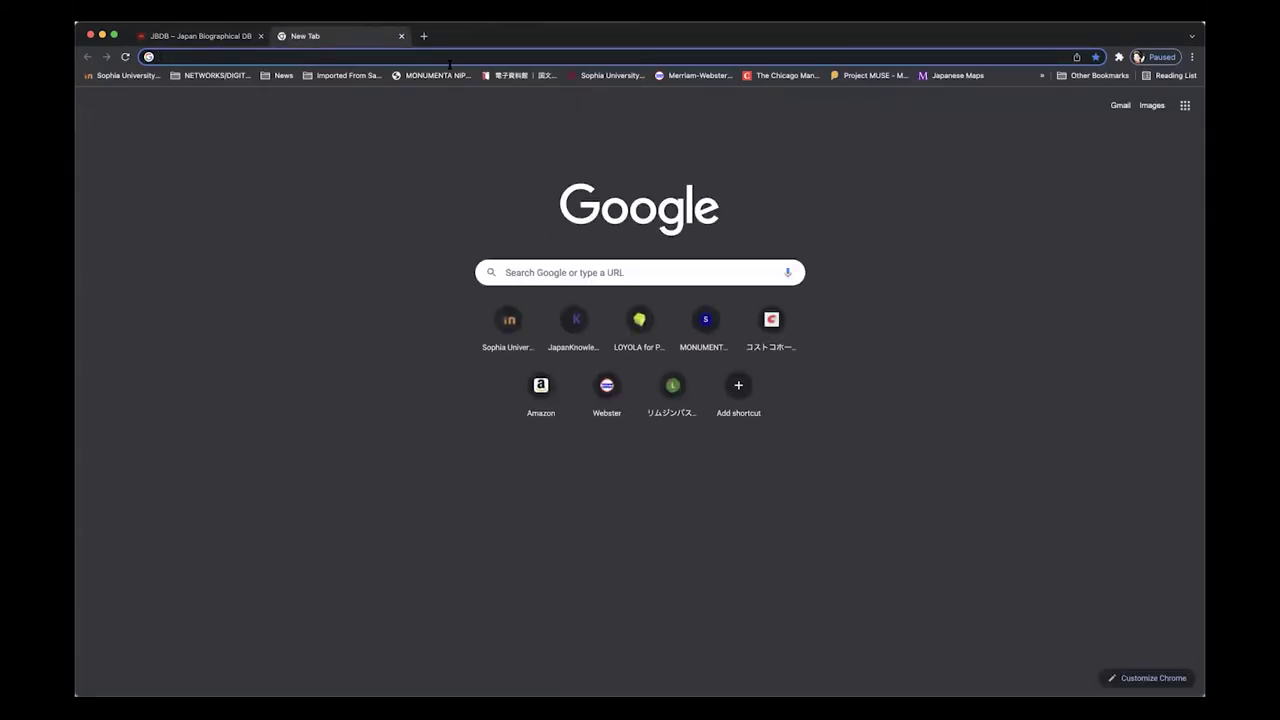
text(jbdb)
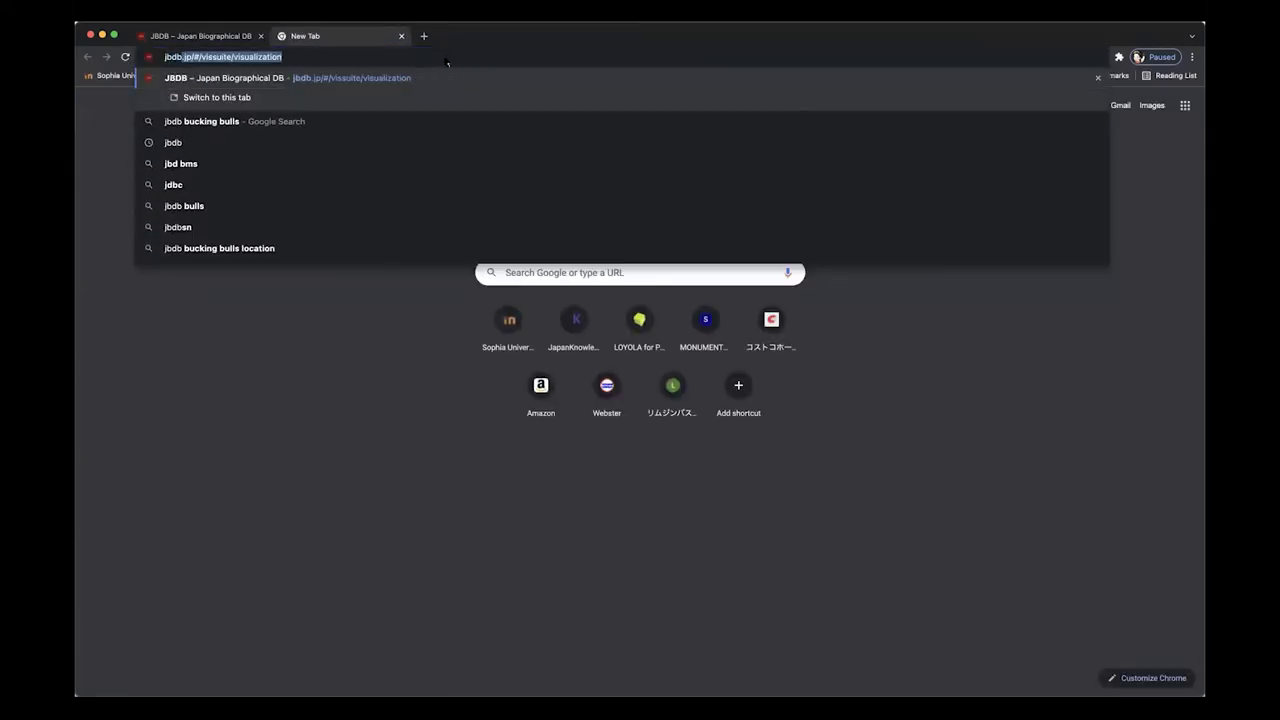
key(Return)
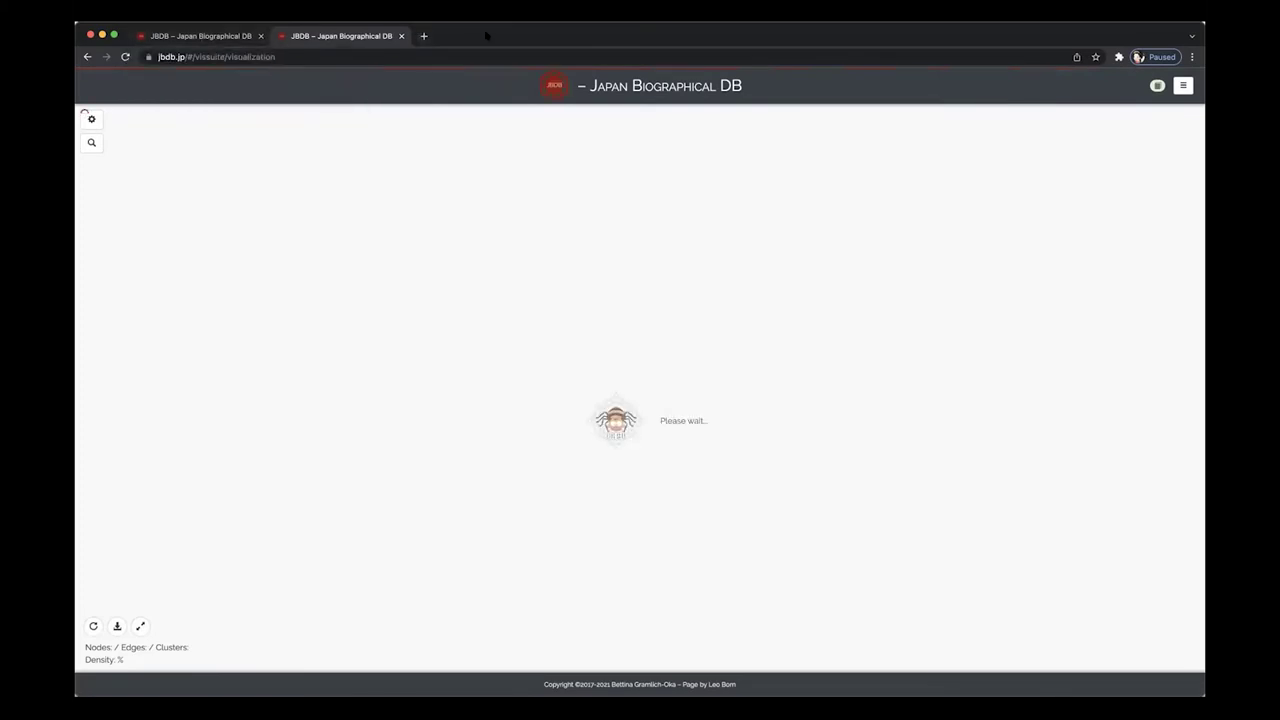
click(1183, 85)
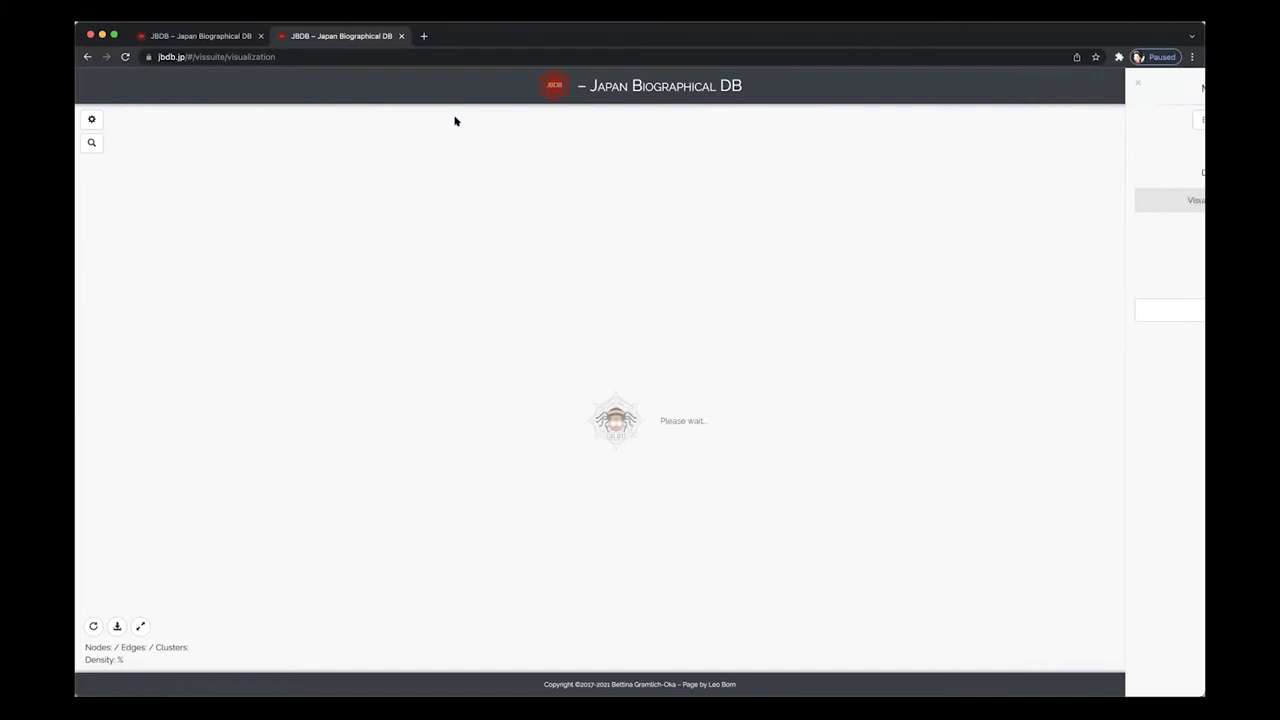
- Return to the 春水日記 network, examine its central node and play the time animation
click(217, 36)
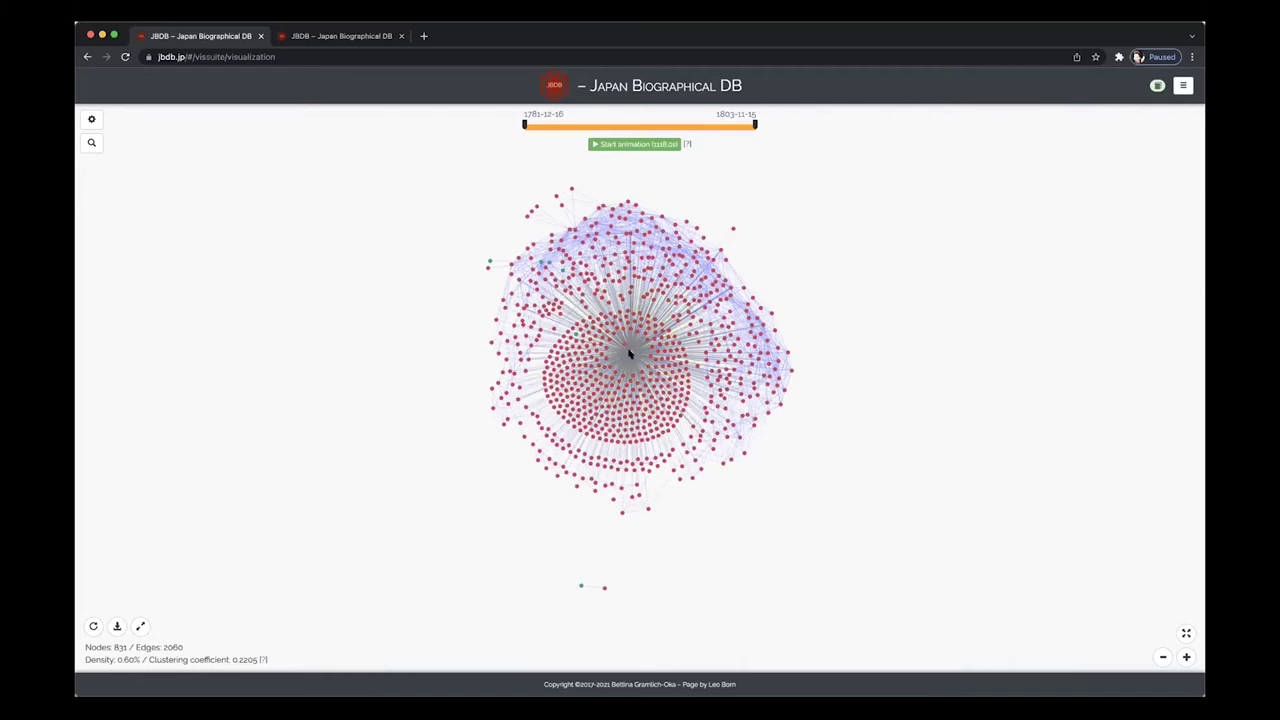
mouse_move(629, 354)
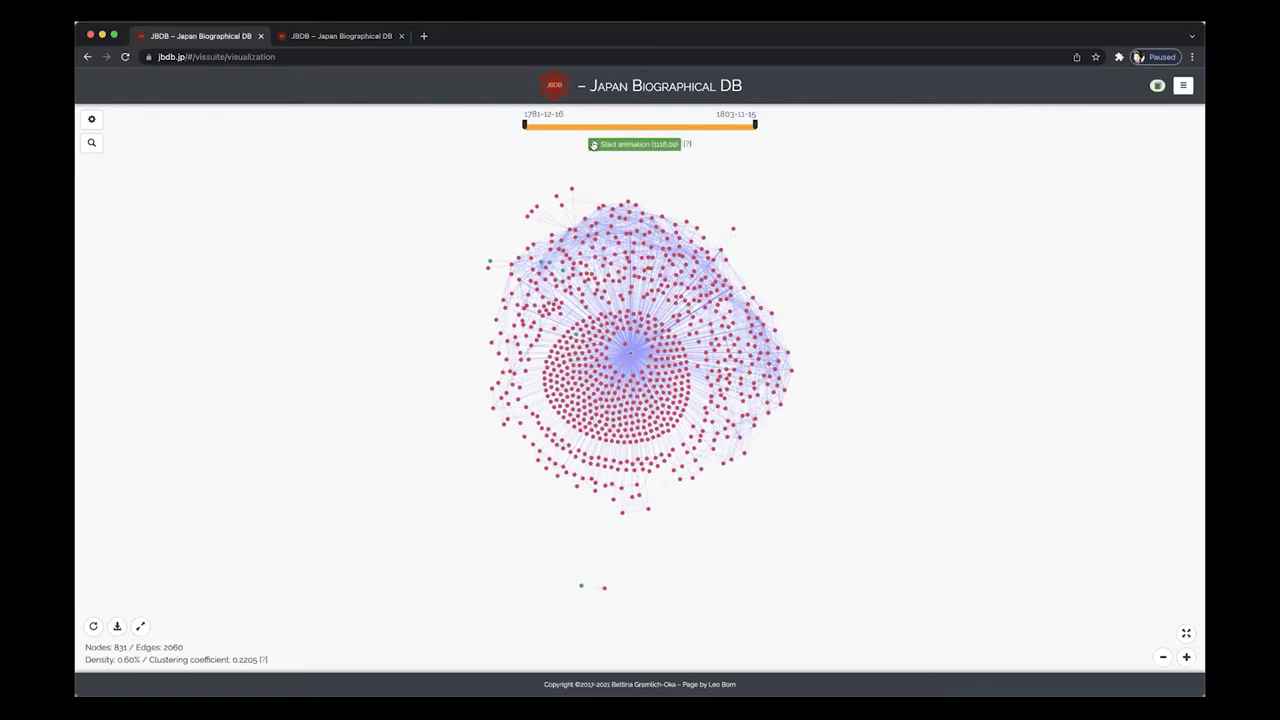
click(593, 145)
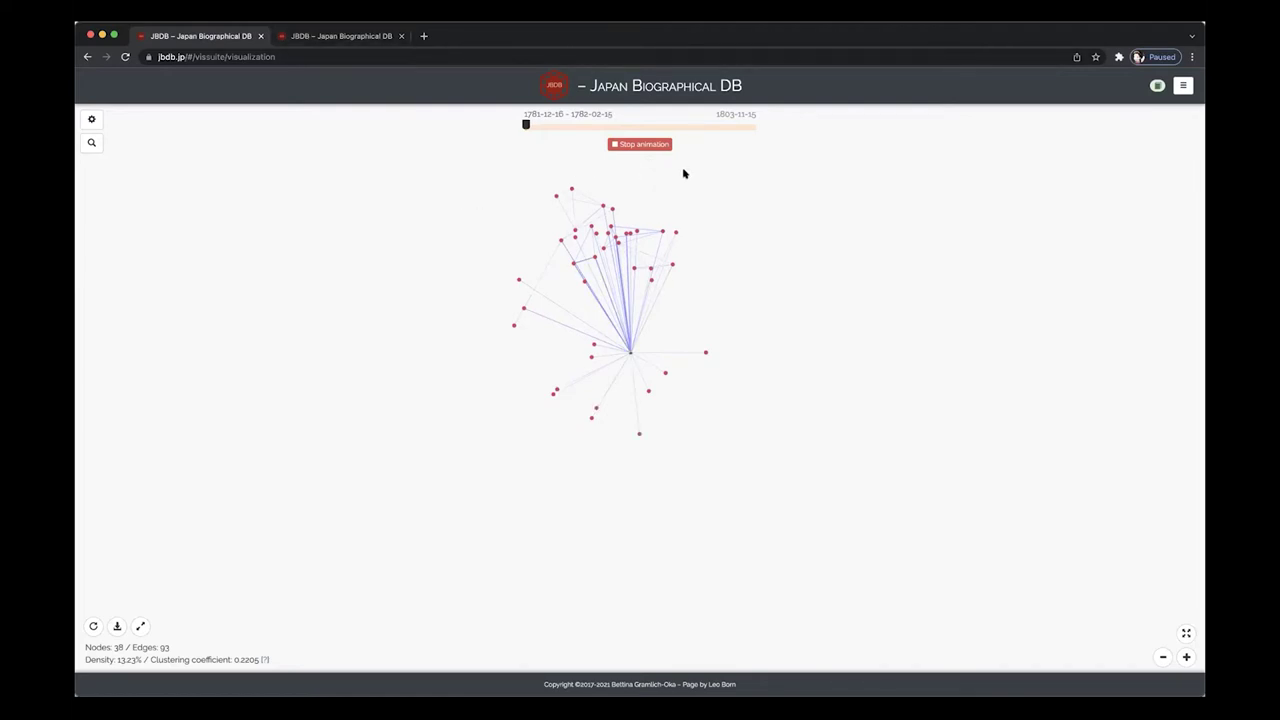
- In the second JBDB tab, select the persons by source, searching for 日記 and choosing 梅颸日記（頼山陽全書附録）
click(350, 35)
click(512, 187)
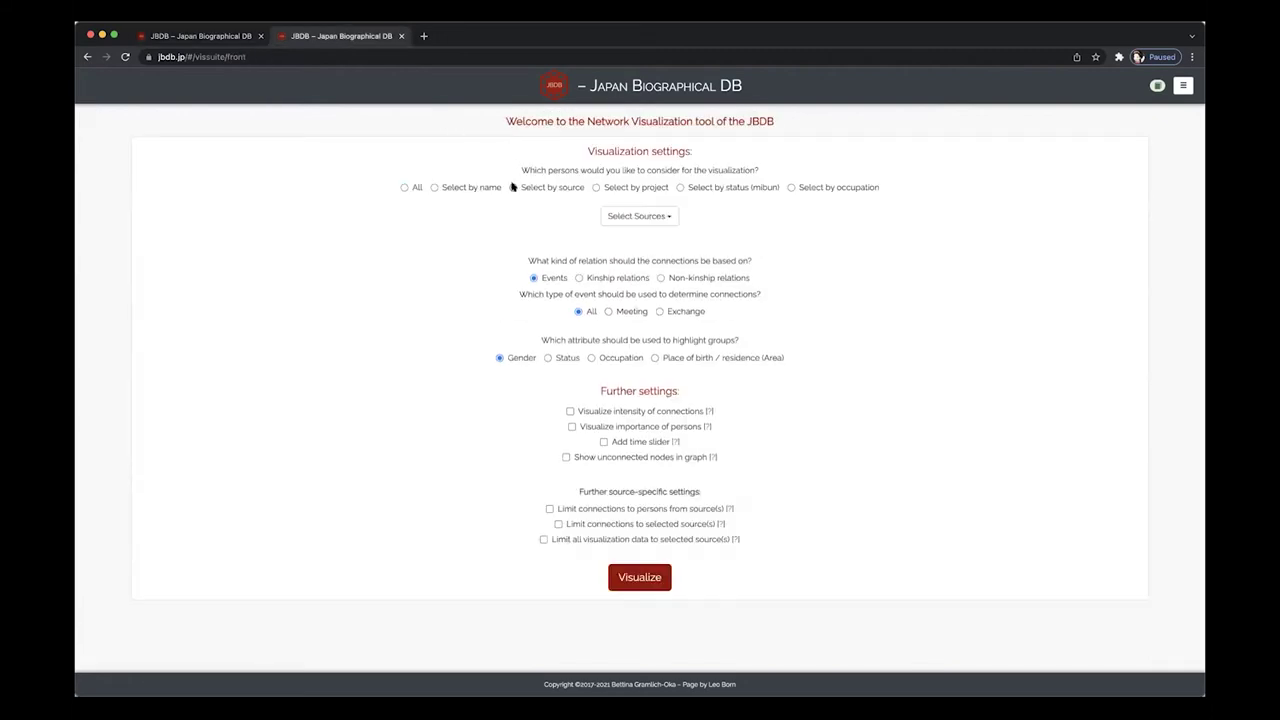
click(670, 216)
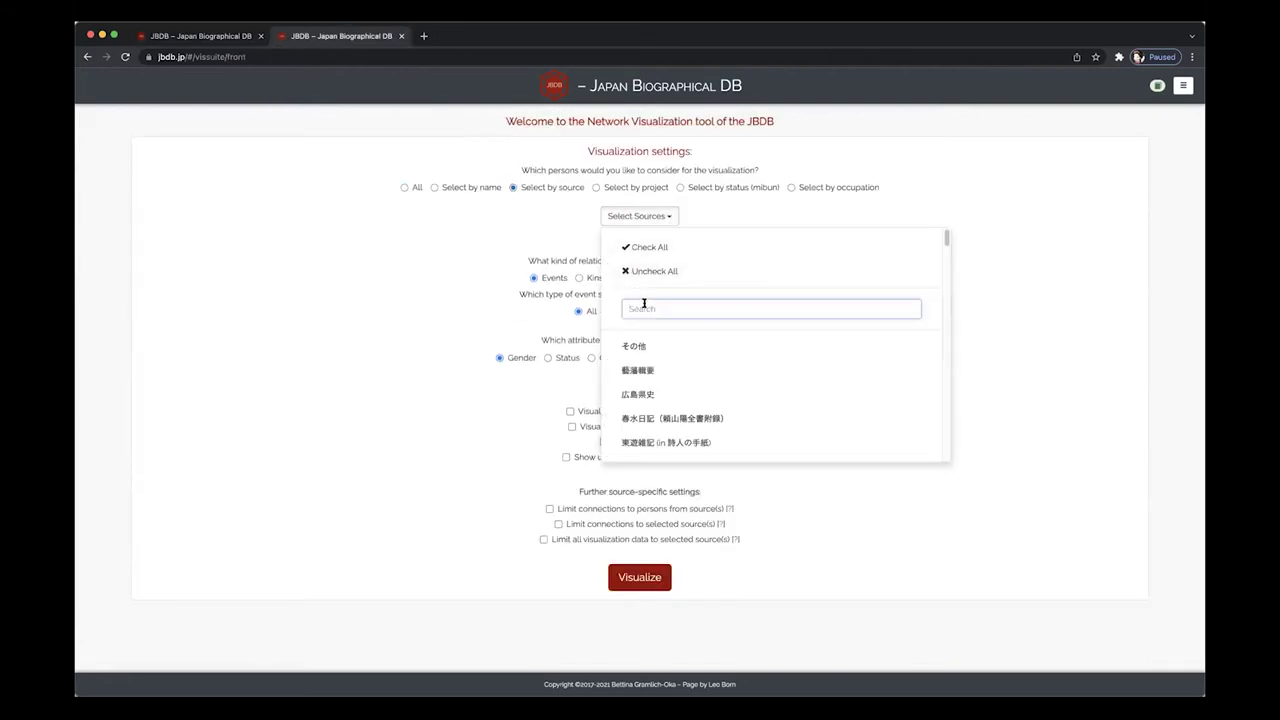
text(日記)
click(643, 368)
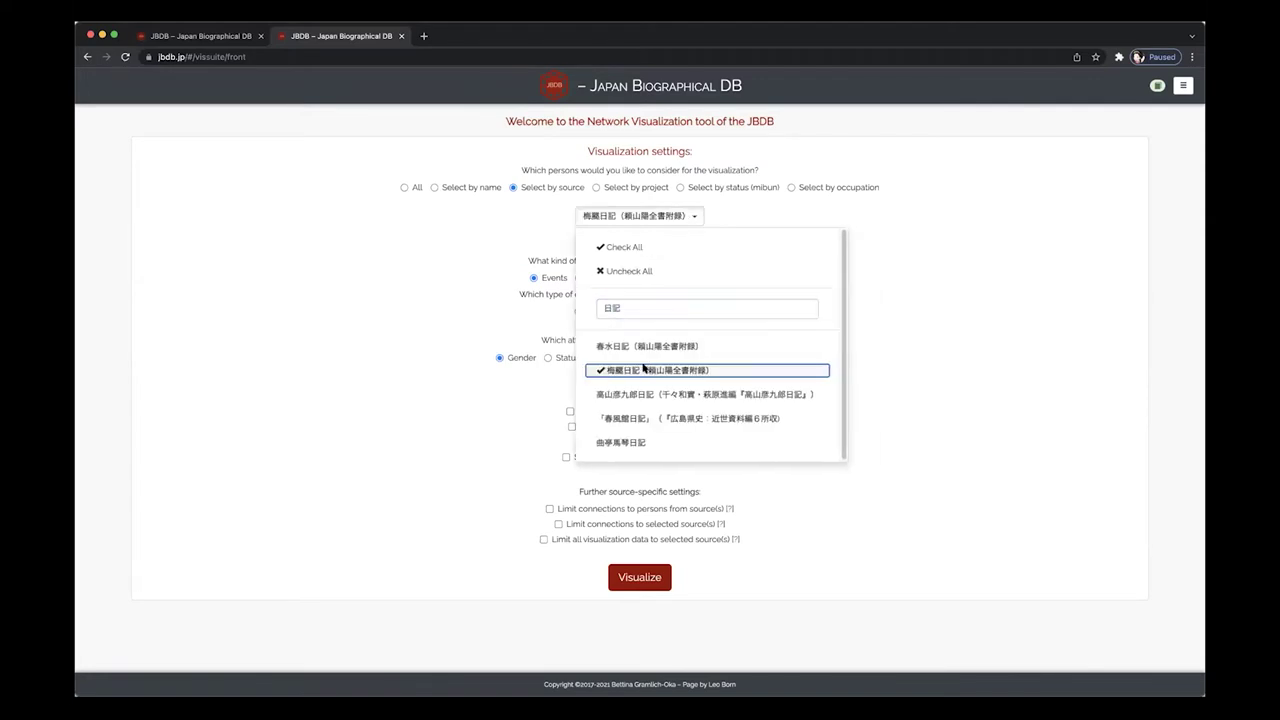
click(400, 290)
- Visualize the 梅颸日記 network with connection intensity and a time slider, limiting all visualization data to that source
click(571, 411)
click(603, 442)
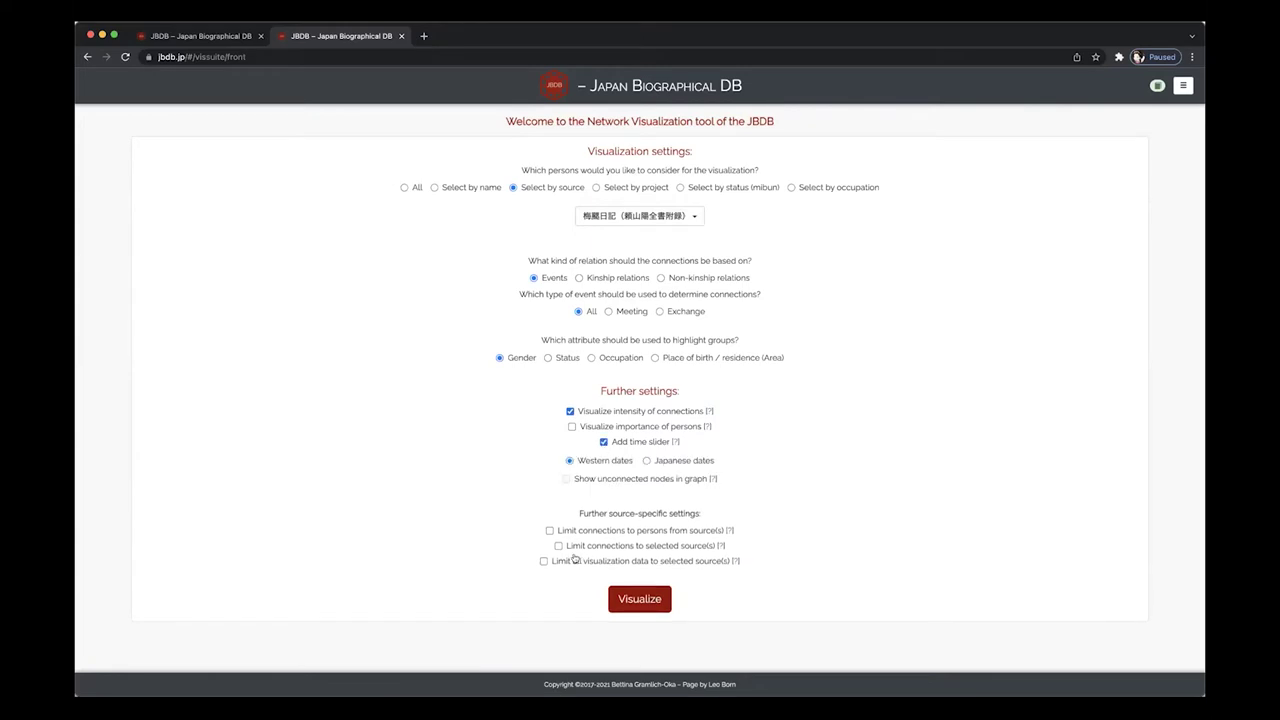
click(543, 561)
click(640, 602)
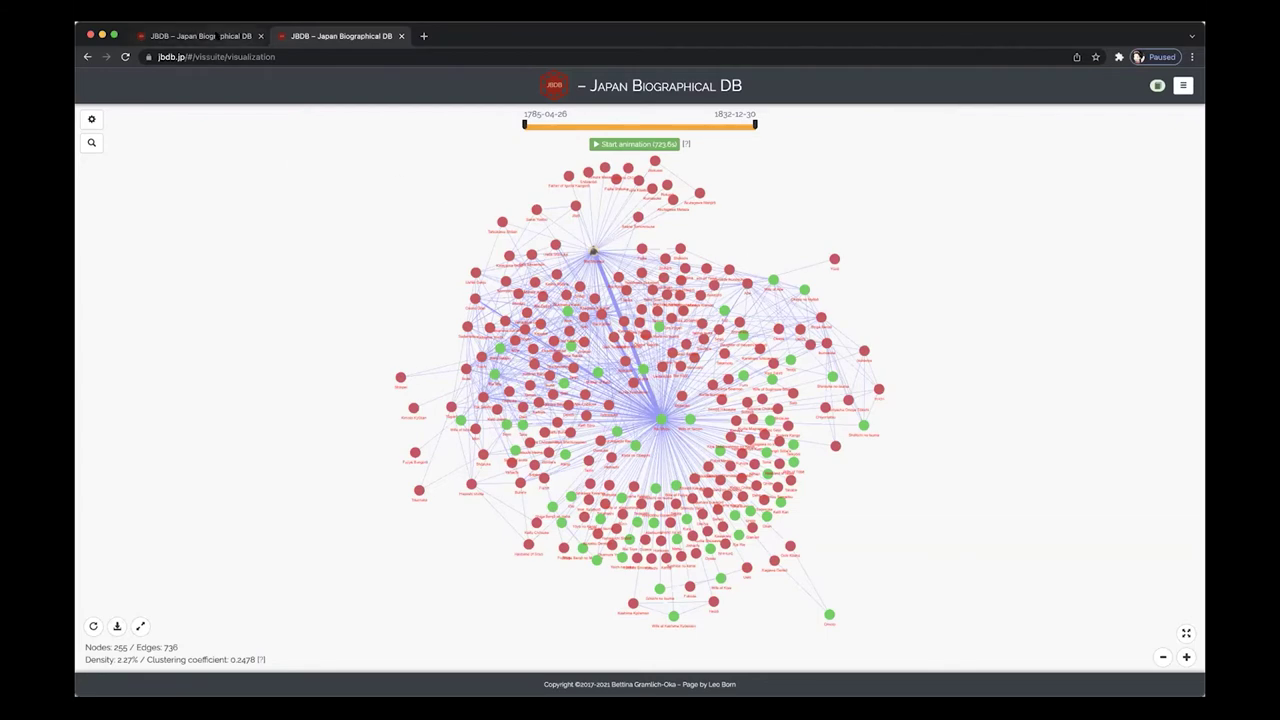
- Play and stop the 梅颸日記 network's animation, and review the associated events linking Rai Shizu and Rai Shunsui
click(592, 145)
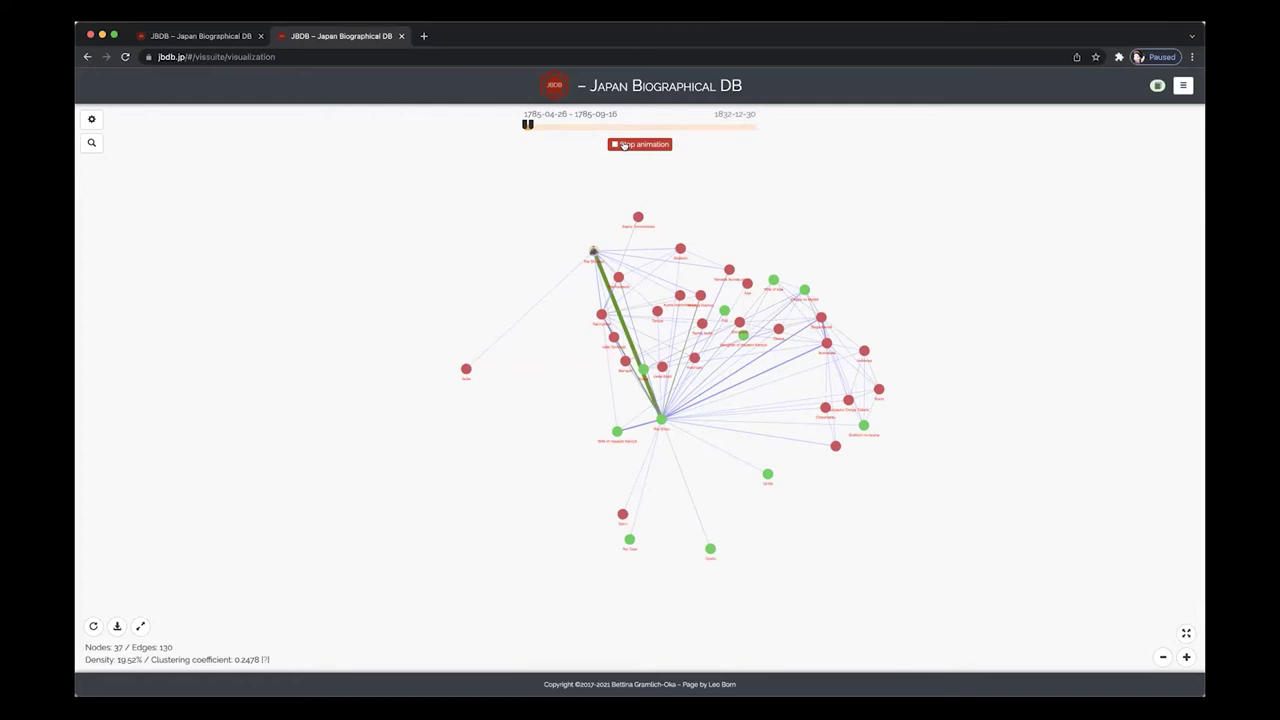
click(623, 145)
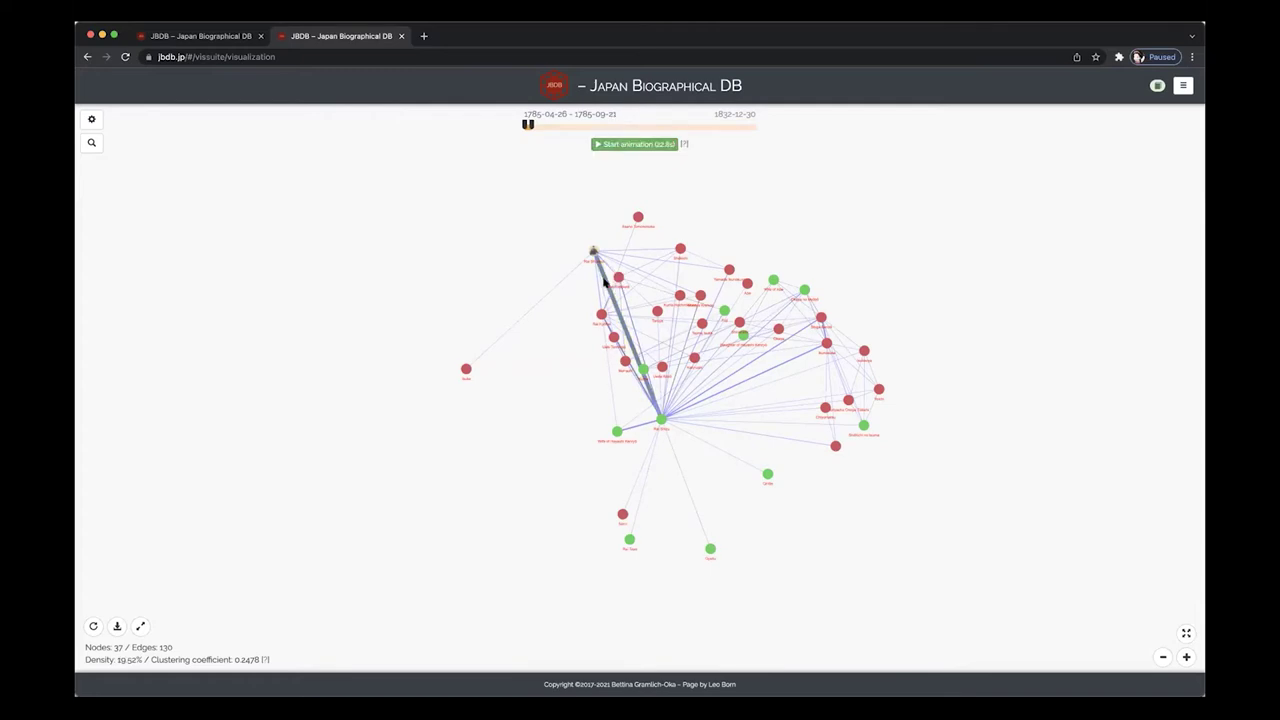
click(604, 283)
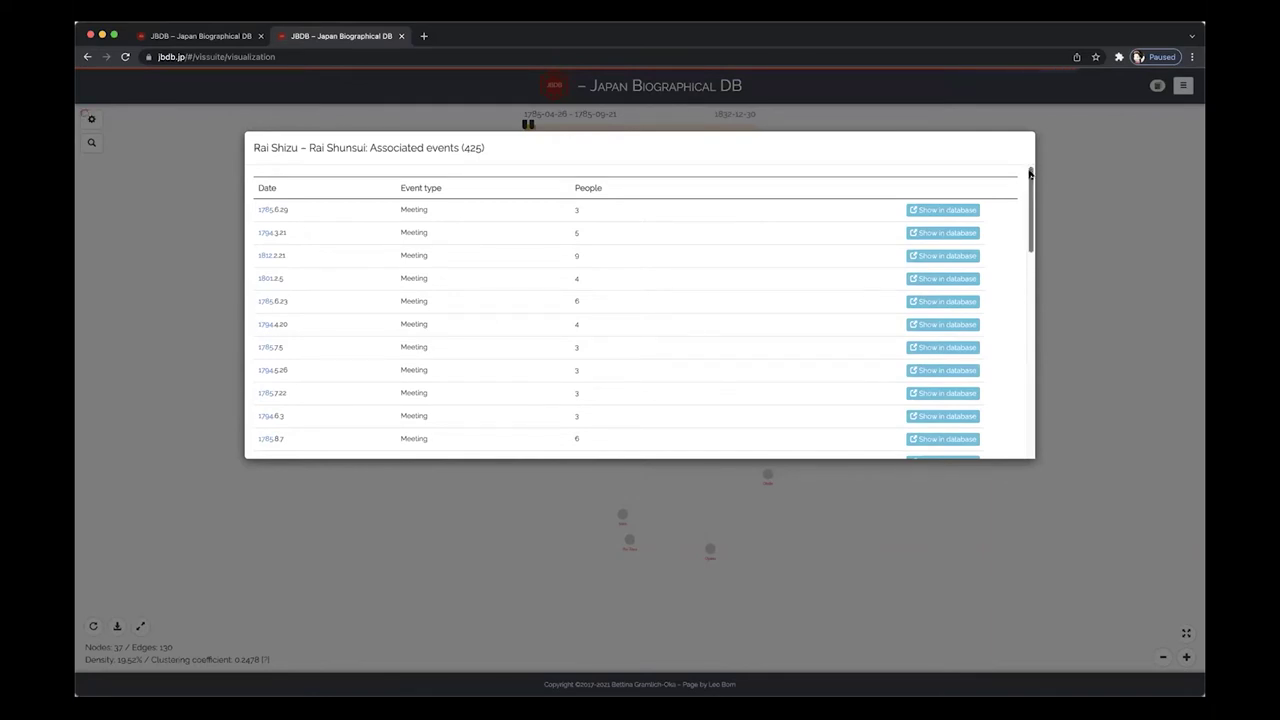
mouse_move(1029, 174)
mouse_down()
mouse_move(1031, 323)
mouse_move(1034, 154)
mouse_up()
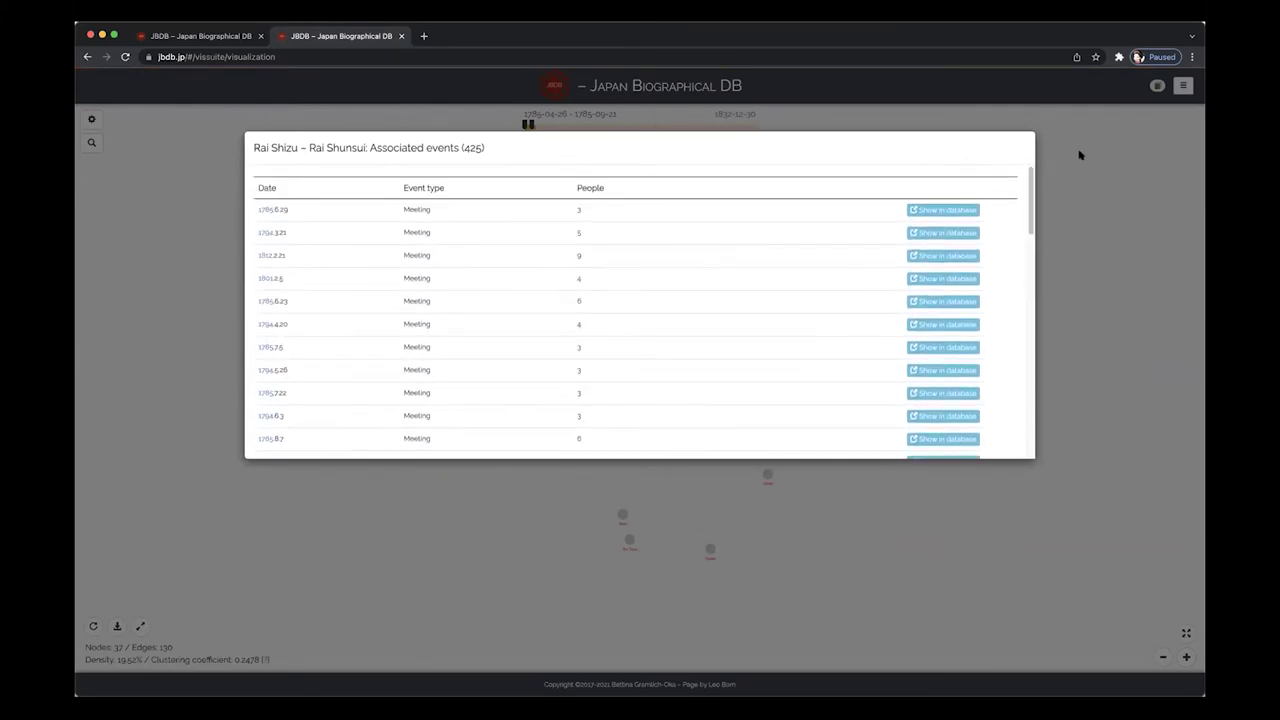
click(1080, 155)
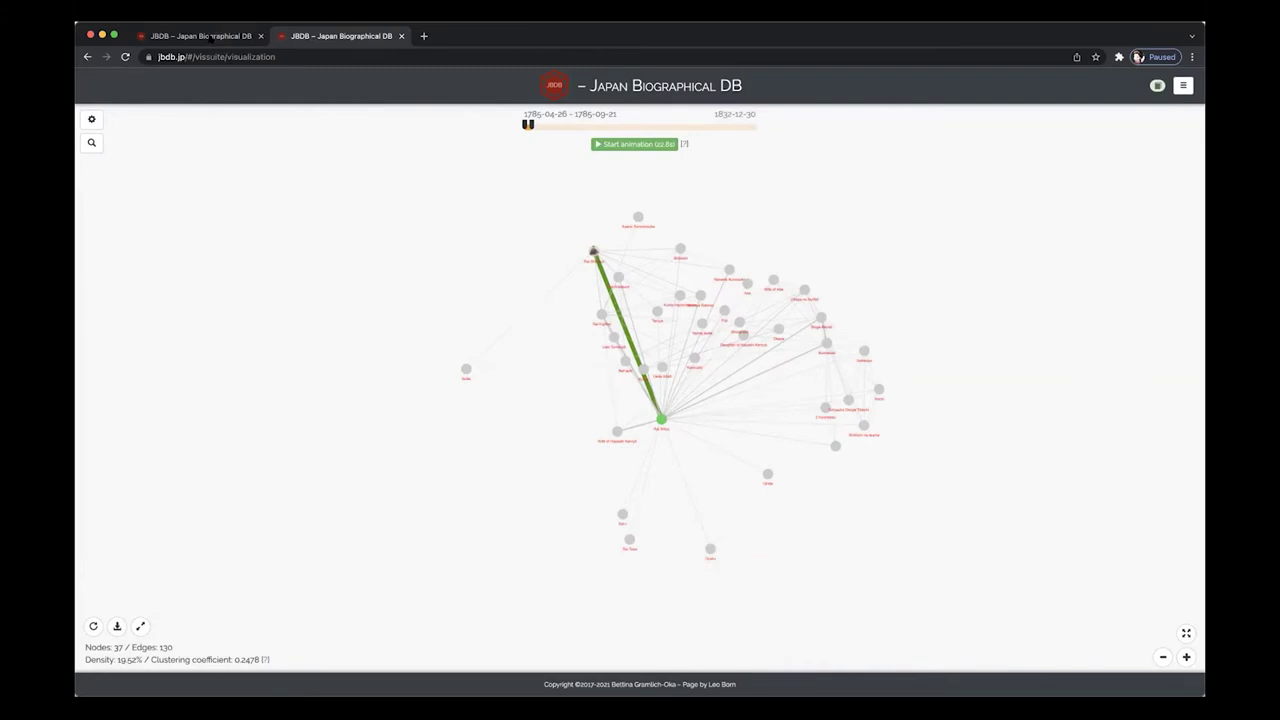
- Stop the 春水日記 network's animation and restore its time slider to the full range, 1781-12-16 to 1803-11-15
click(210, 37)
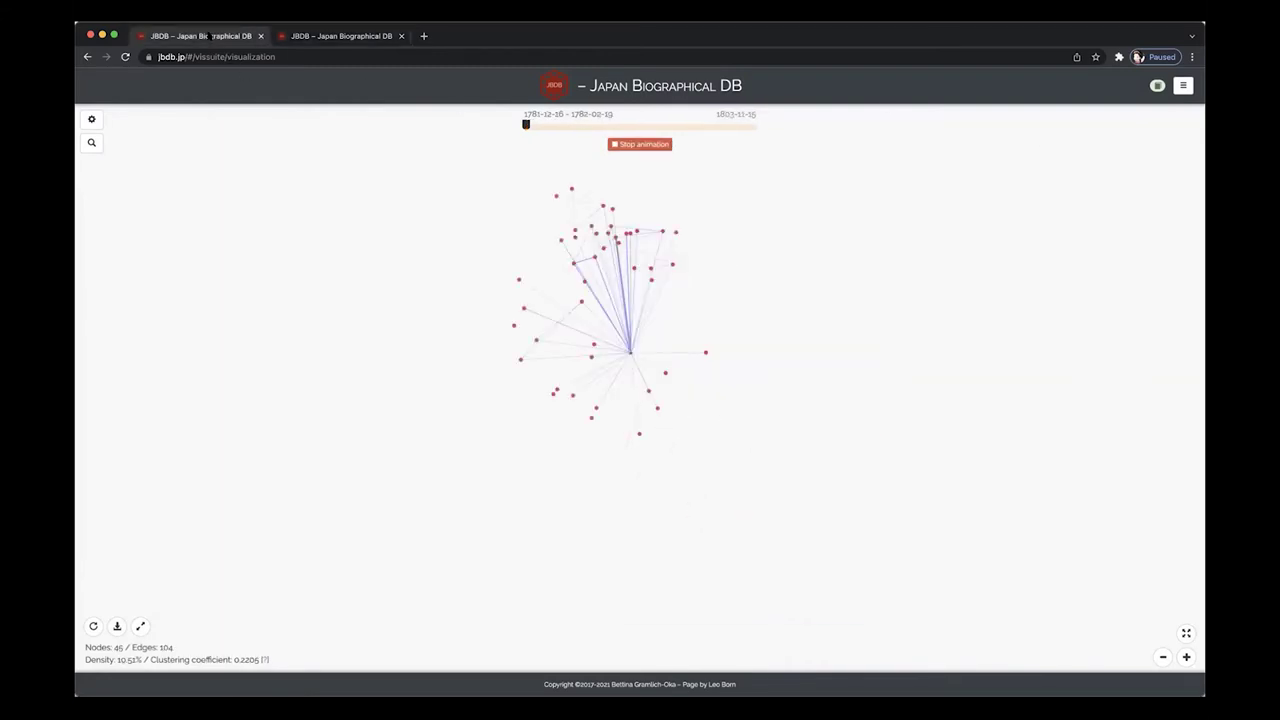
click(617, 145)
click(526, 123)
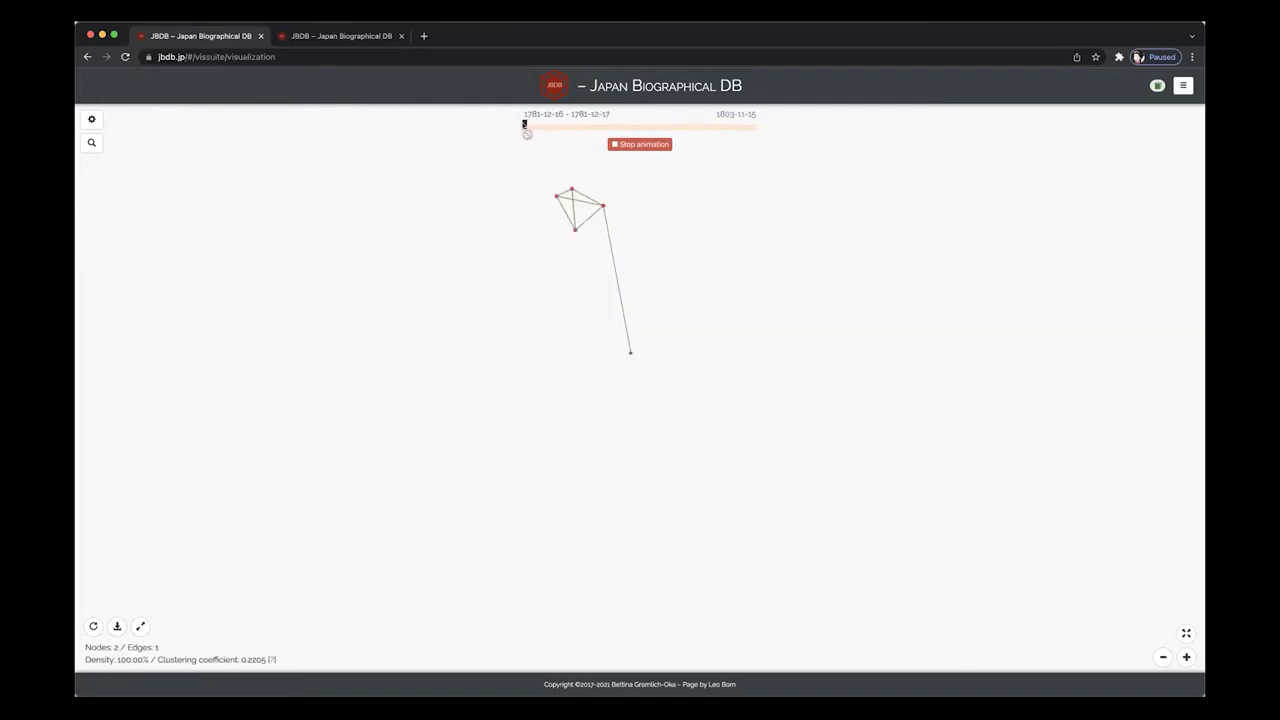
click(617, 146)
drag(526, 124, 770, 136)
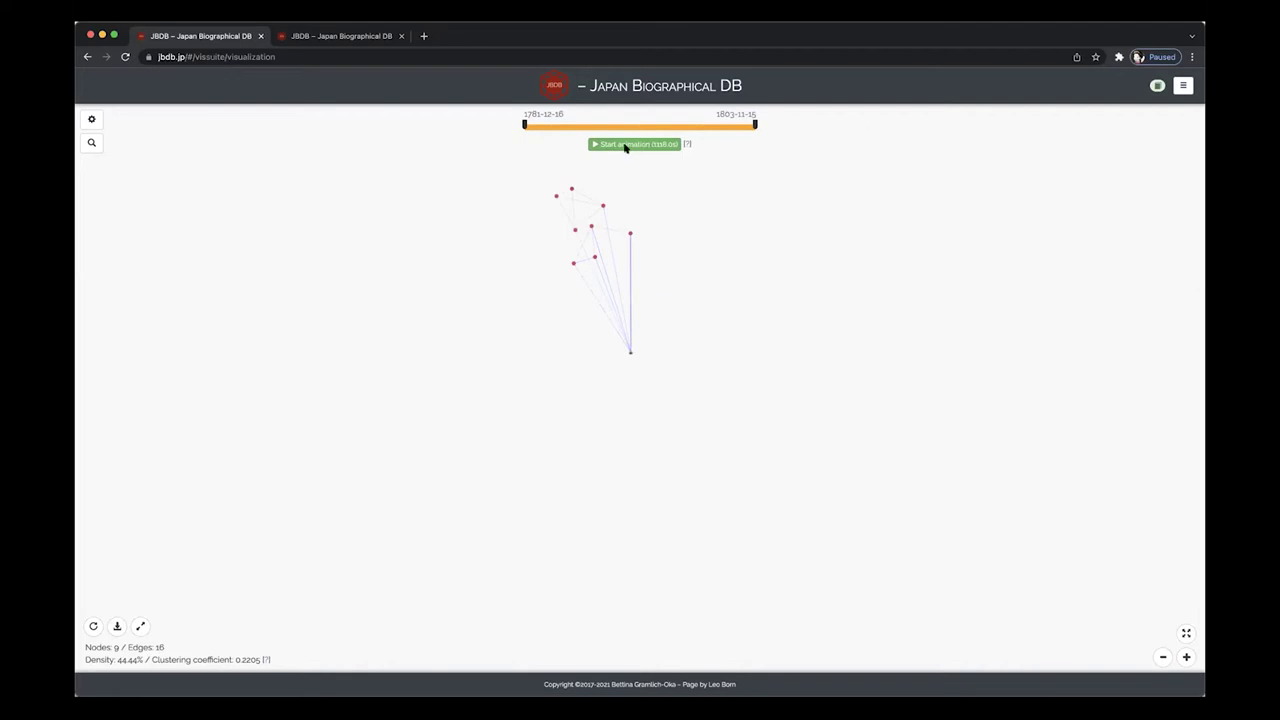
click(676, 145)
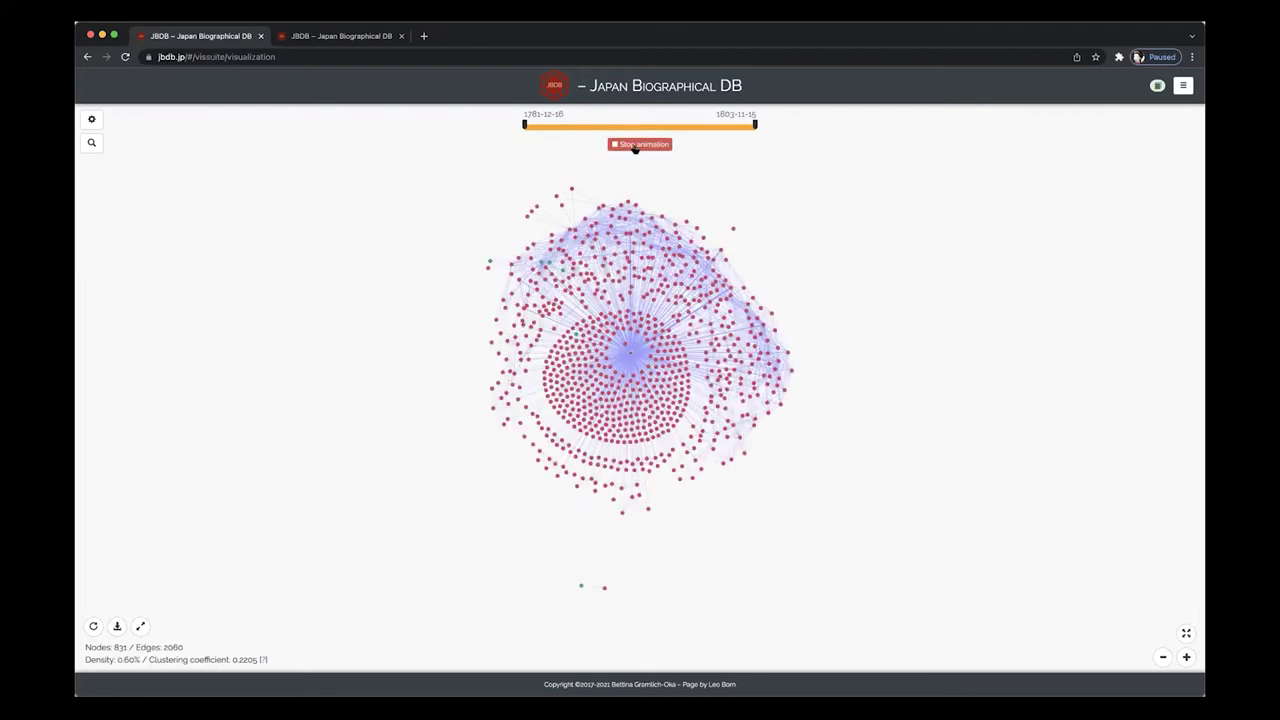
click(635, 148)
click(524, 124)
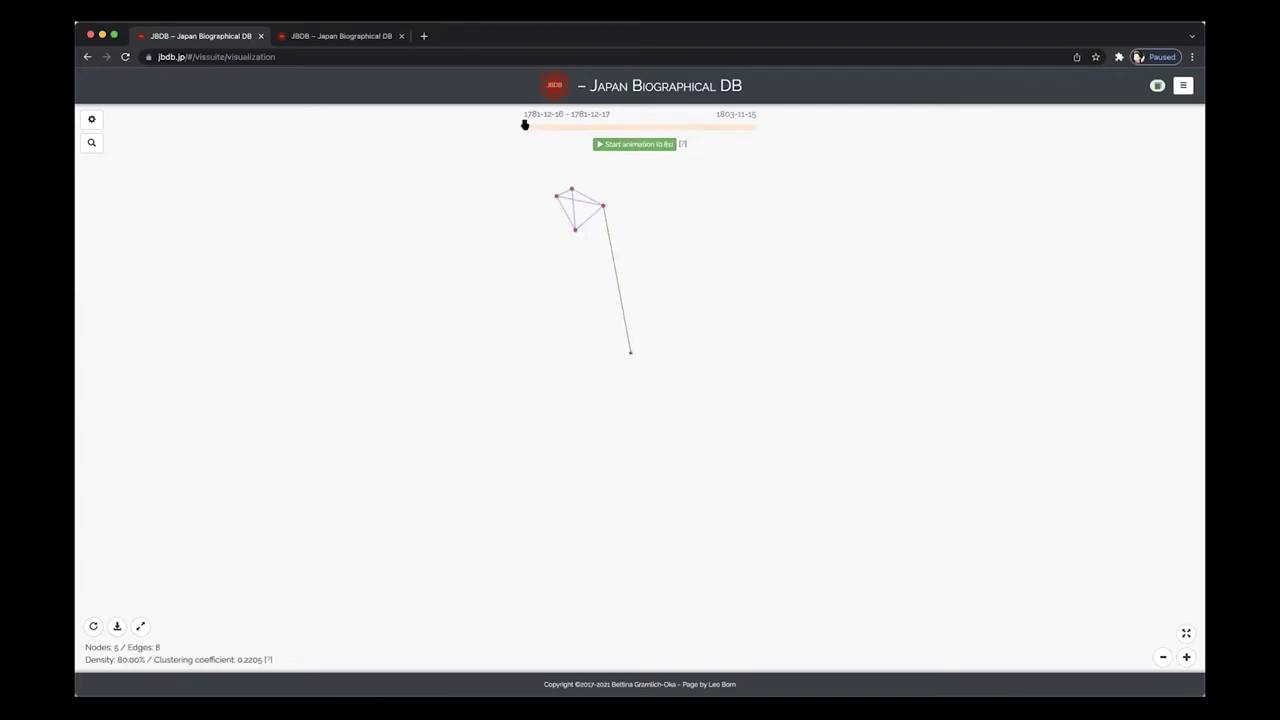
drag(524, 124, 766, 131)
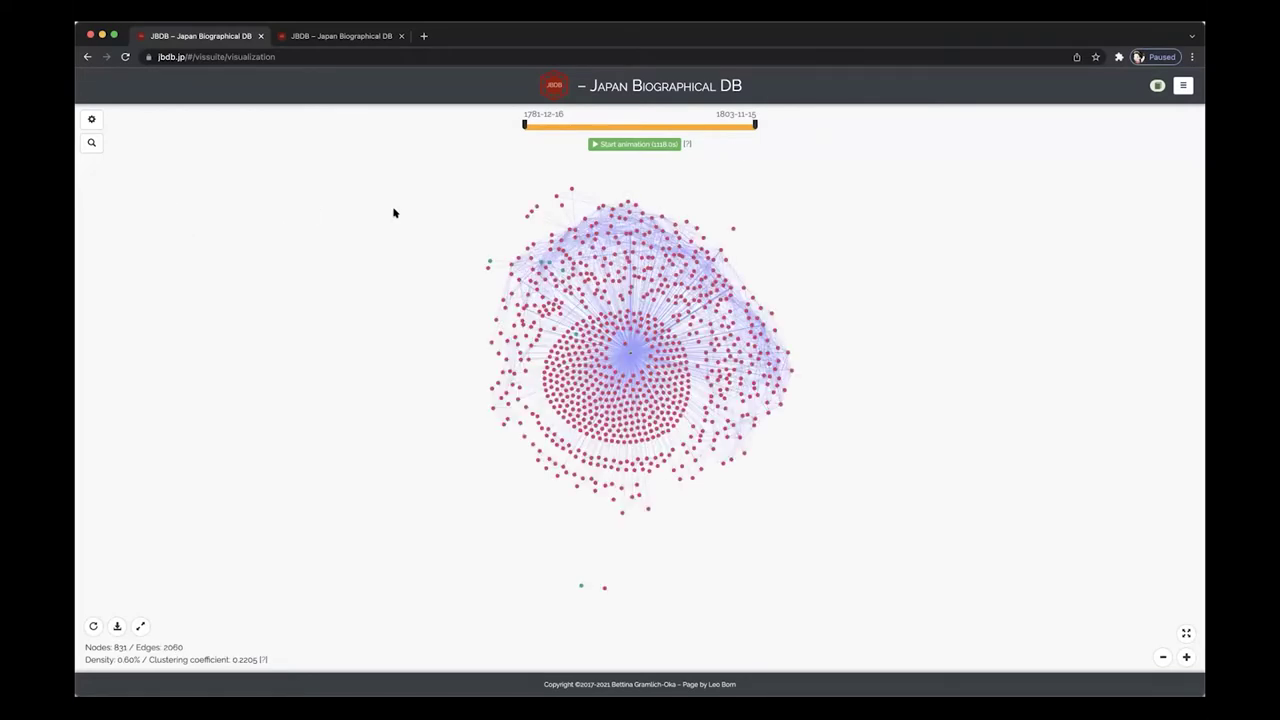
- View the details and connections of Kiyokawa Gendō at the network's outer edge and Hattori Daiemon in the inner cluster
click(730, 230)
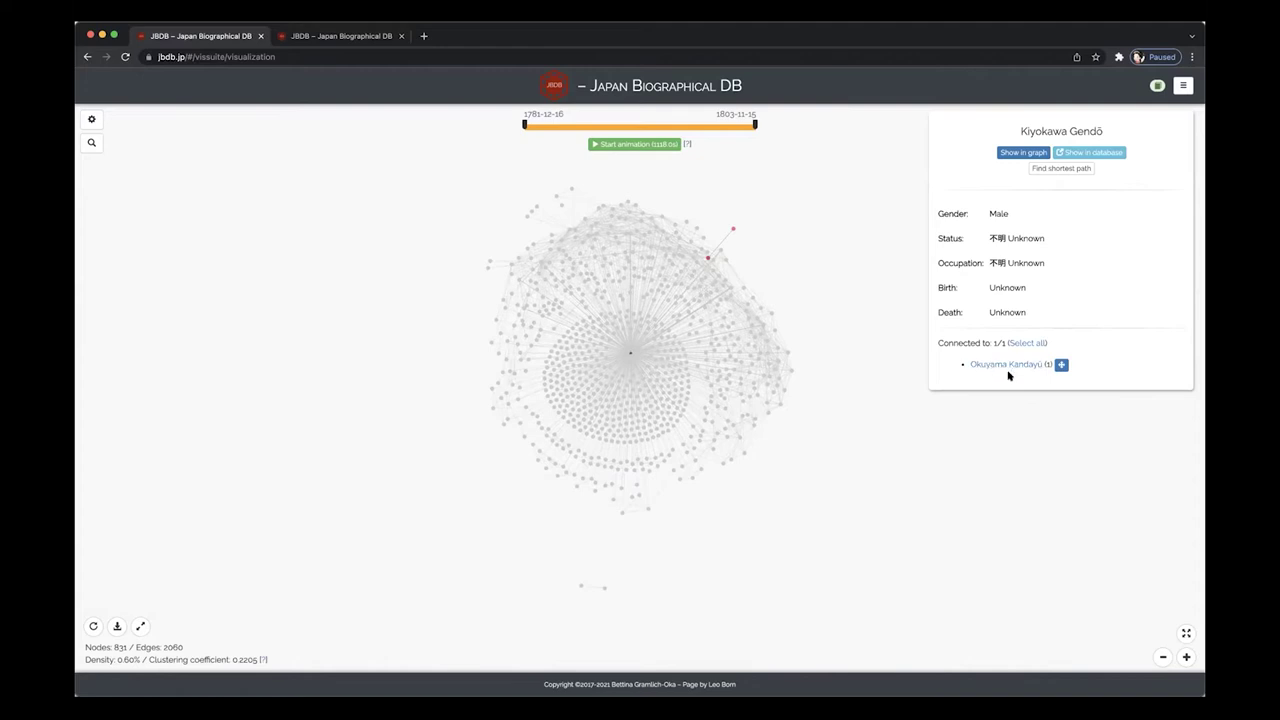
click(835, 224)
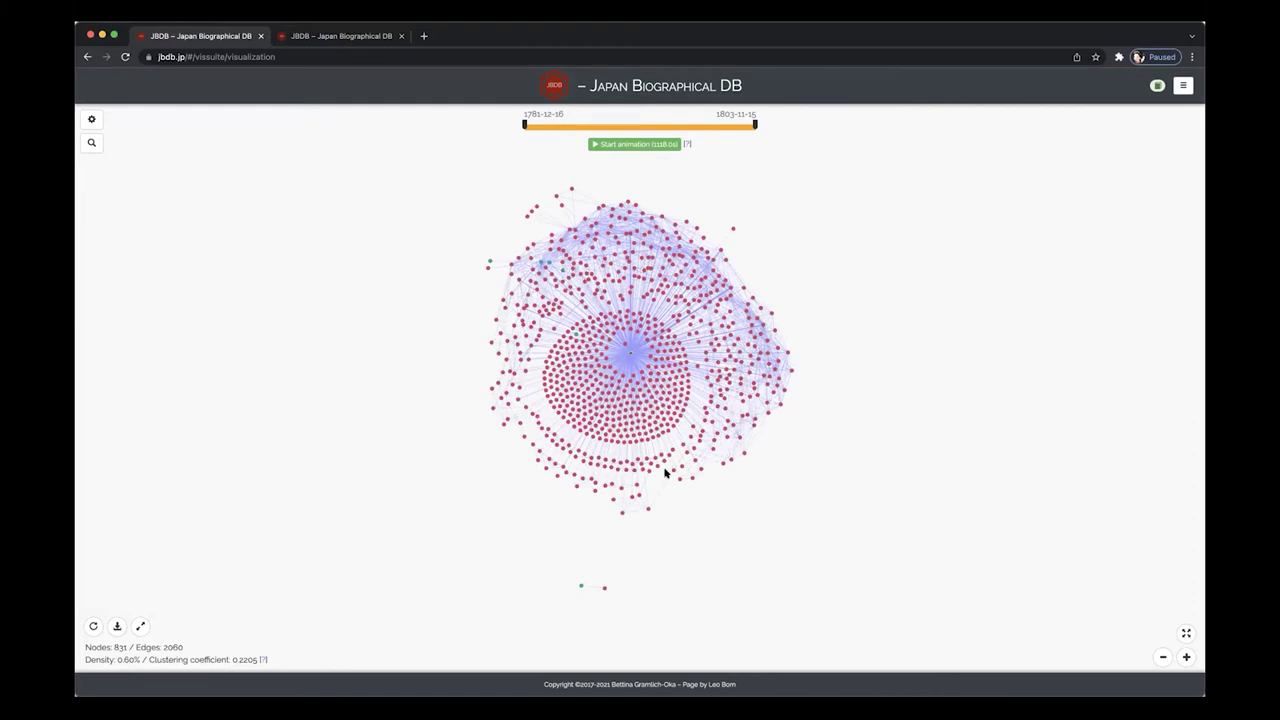
mouse_move(590, 440)
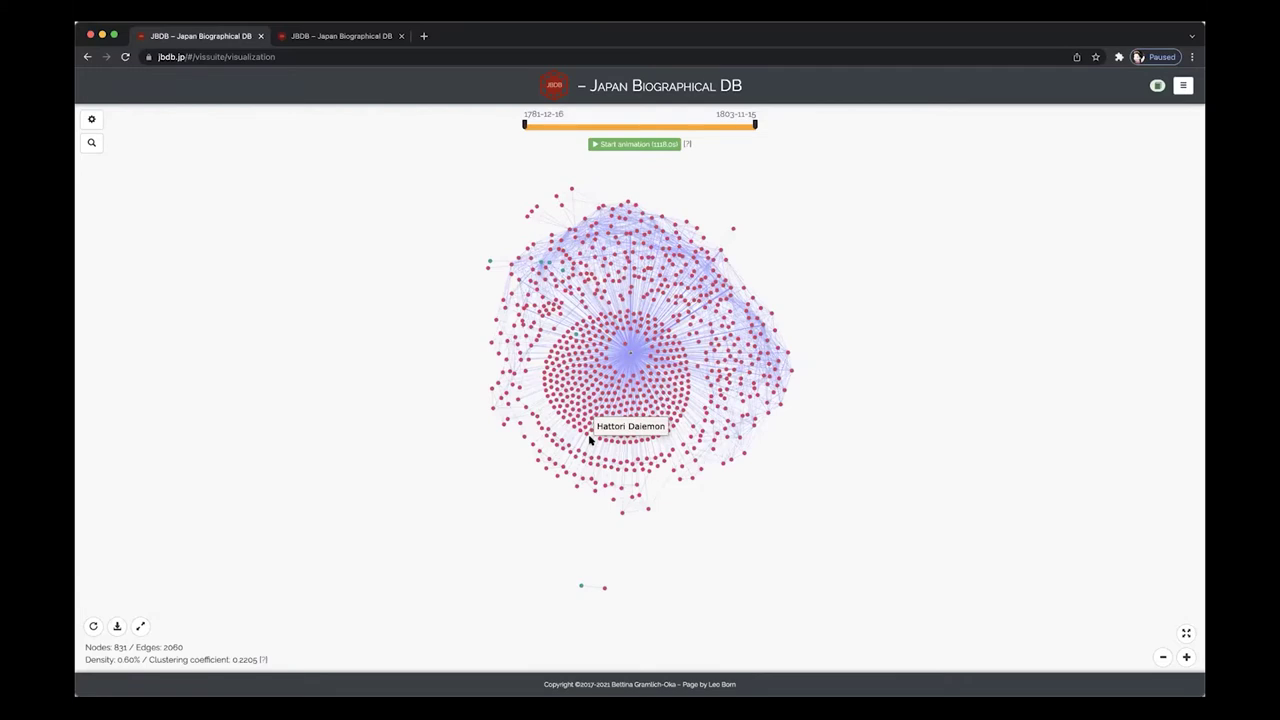
click(590, 440)
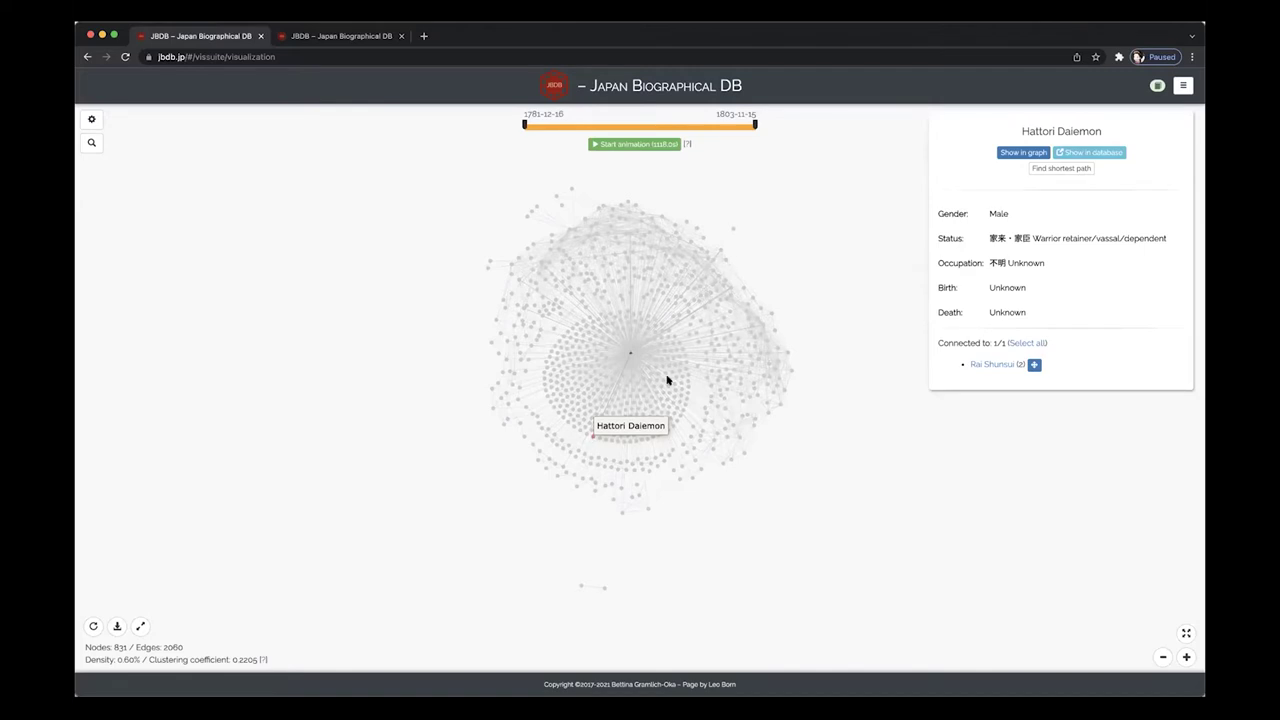
- View the events linking Katsushima Yokusai and Rai Shunsui, and examine the gender distribution of people in the 春水日記 network
click(539, 404)
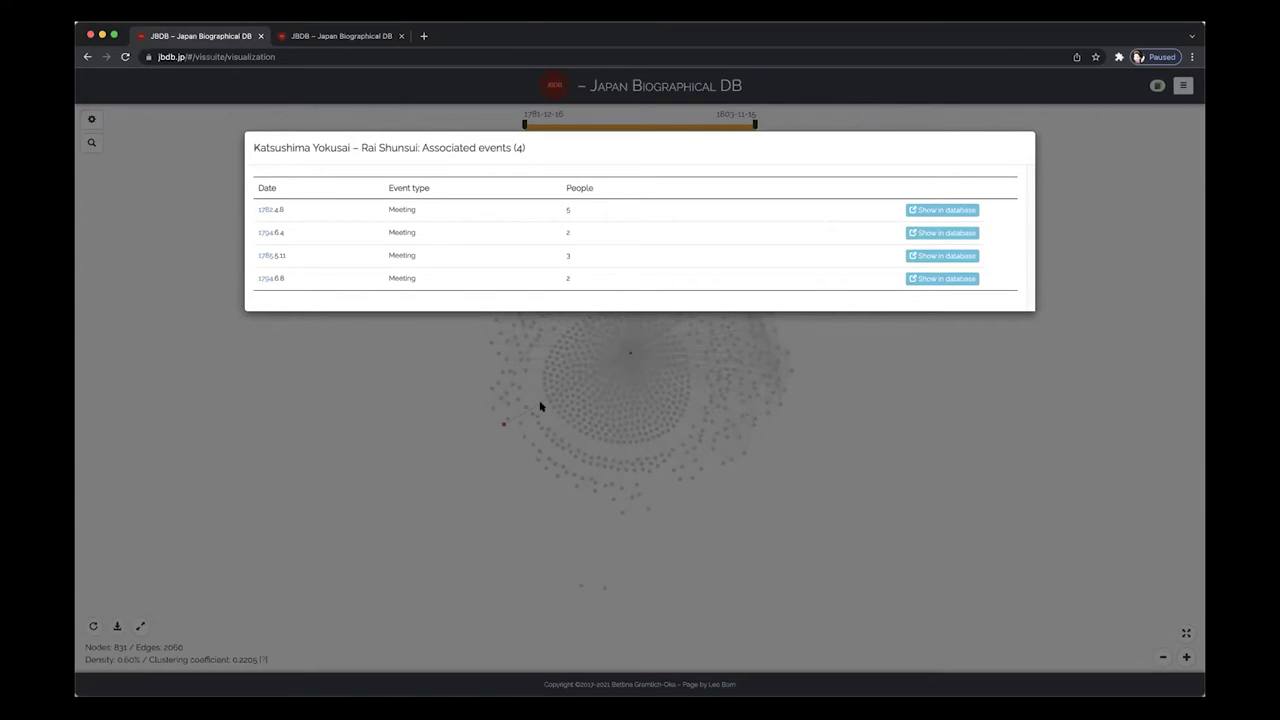
click(422, 430)
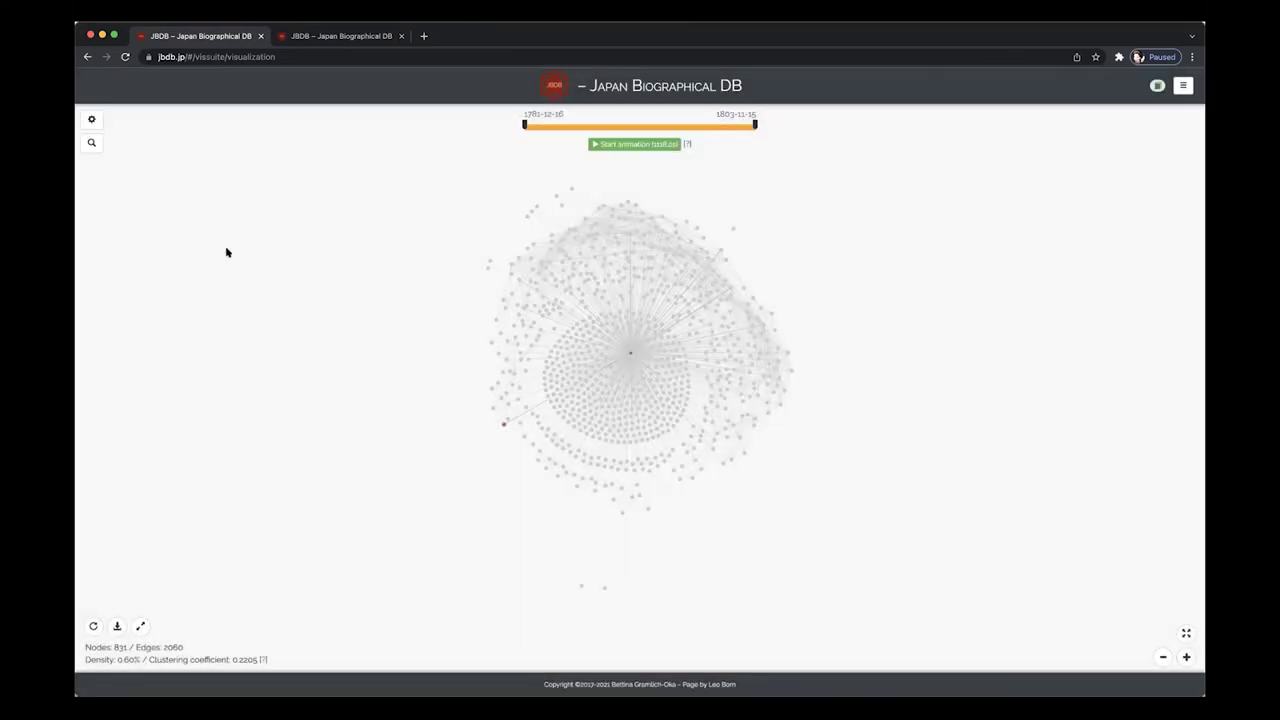
click(92, 118)
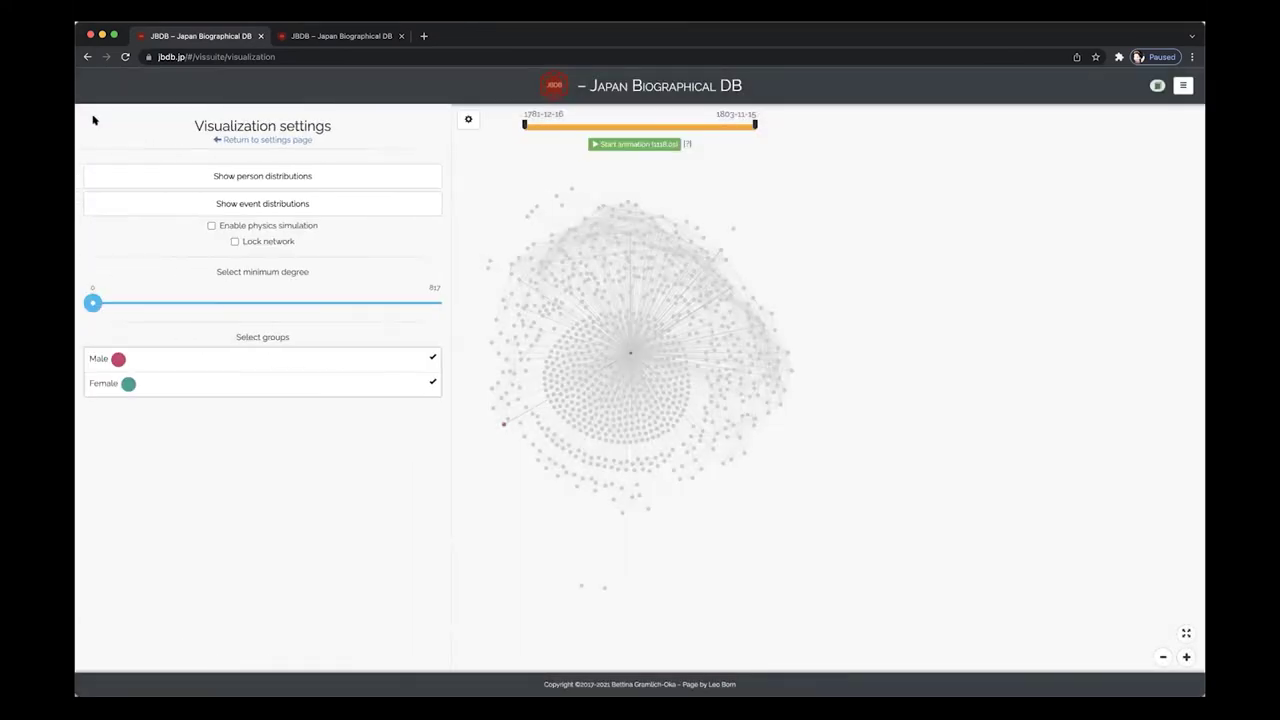
click(252, 172)
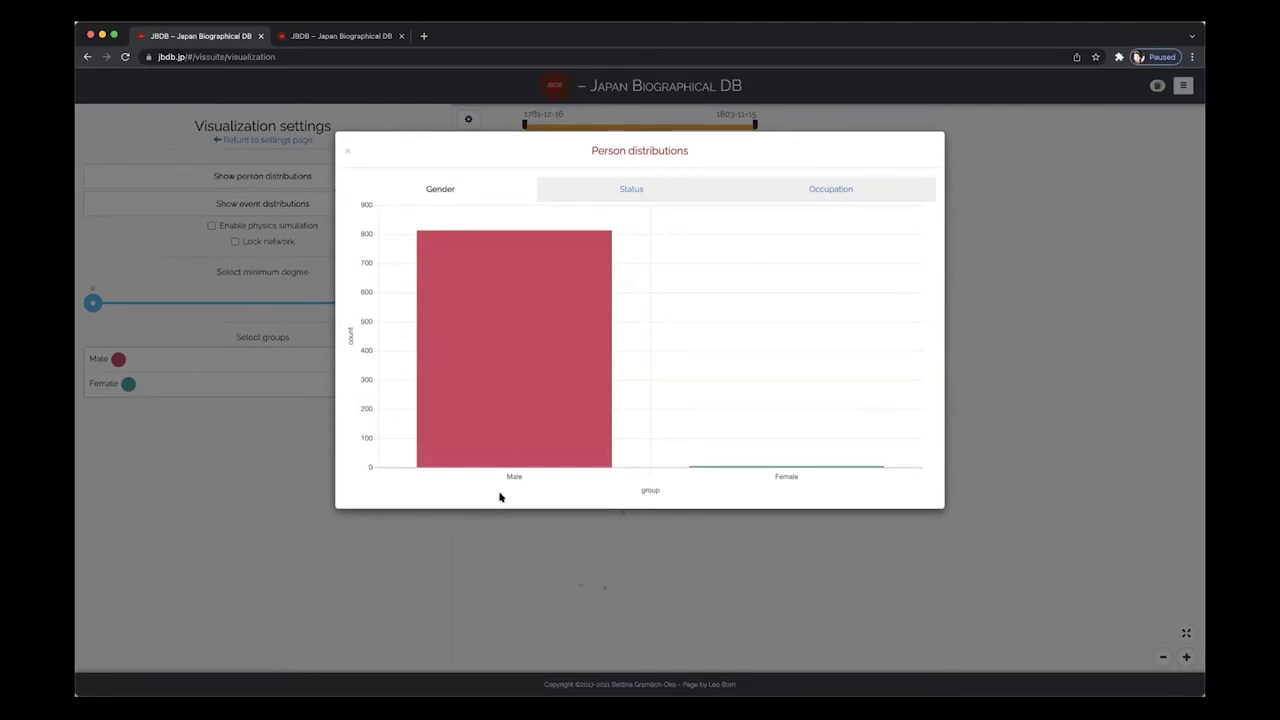
mouse_move(497, 338)
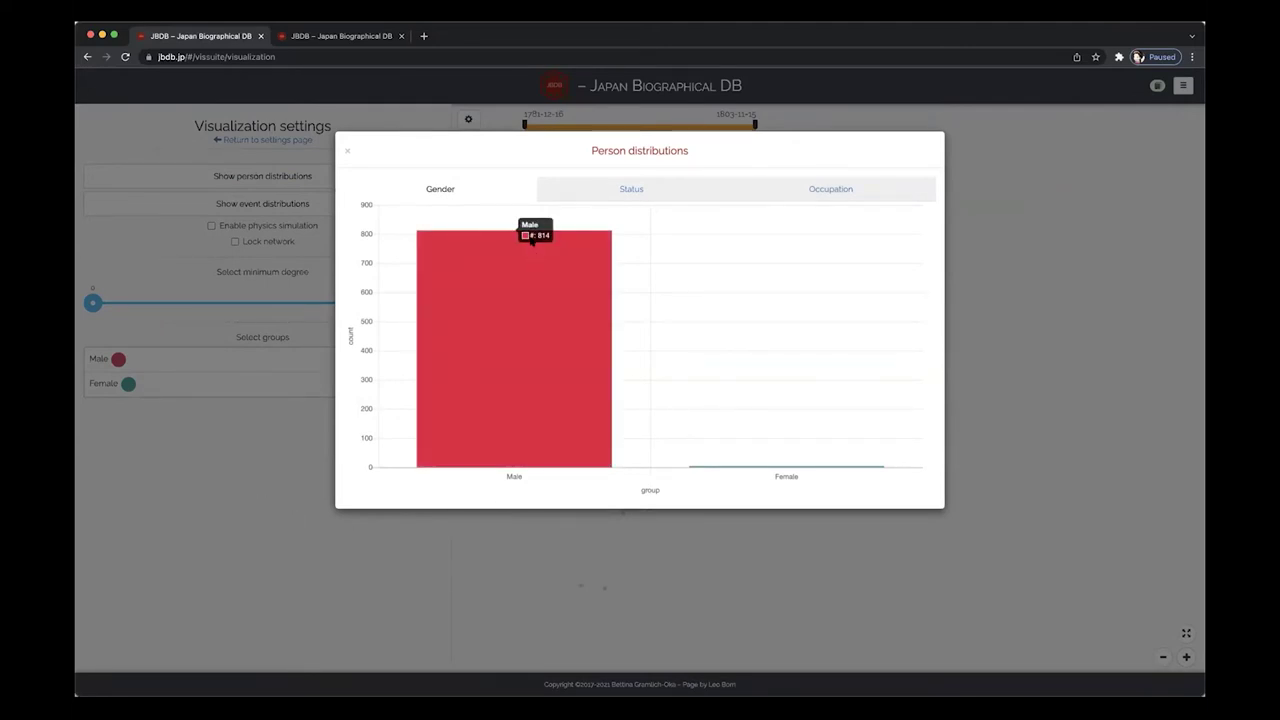
mouse_move(764, 467)
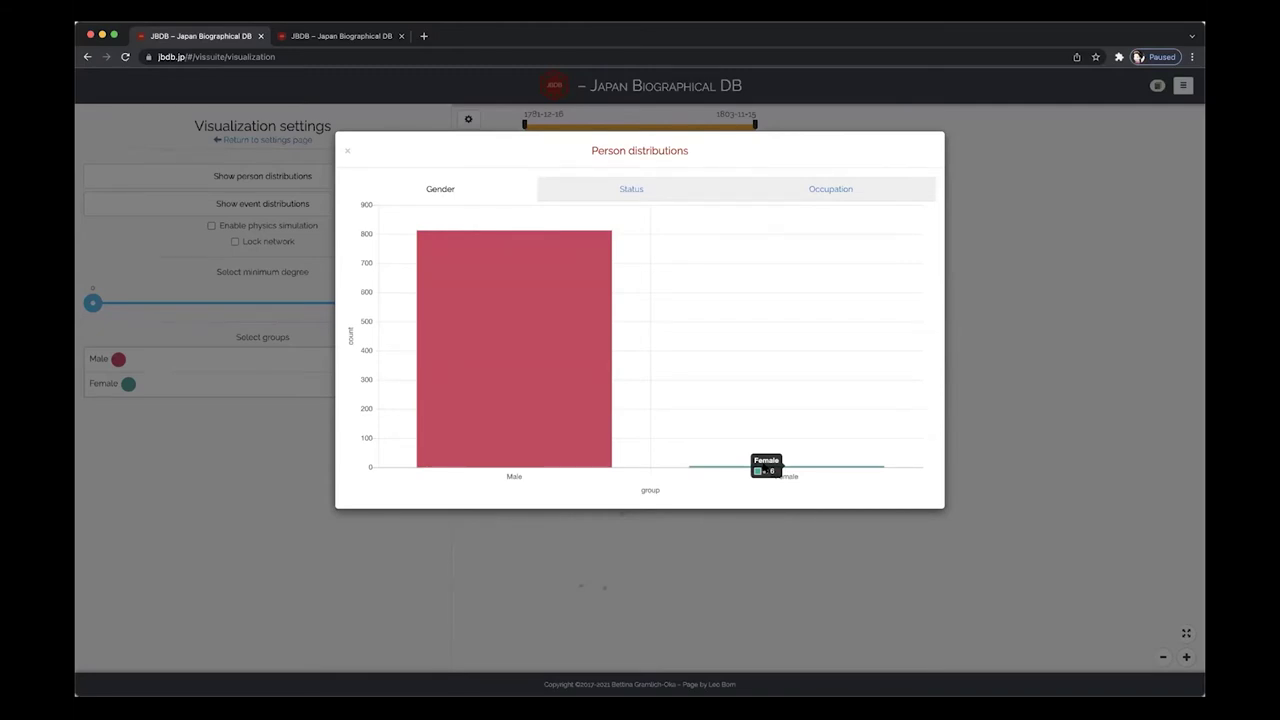
- Examine the status and occupation distributions of people in the 春水日記 network, including the scholar and physician groups
click(632, 192)
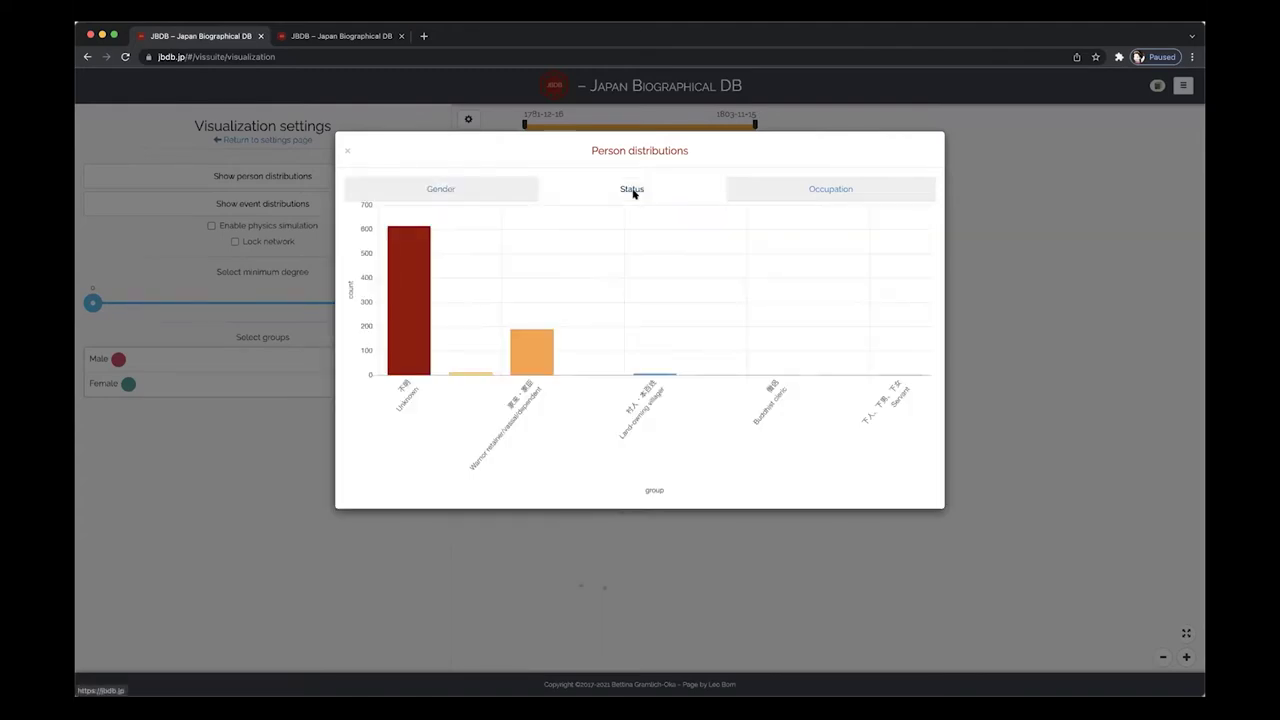
mouse_move(418, 236)
mouse_move(524, 343)
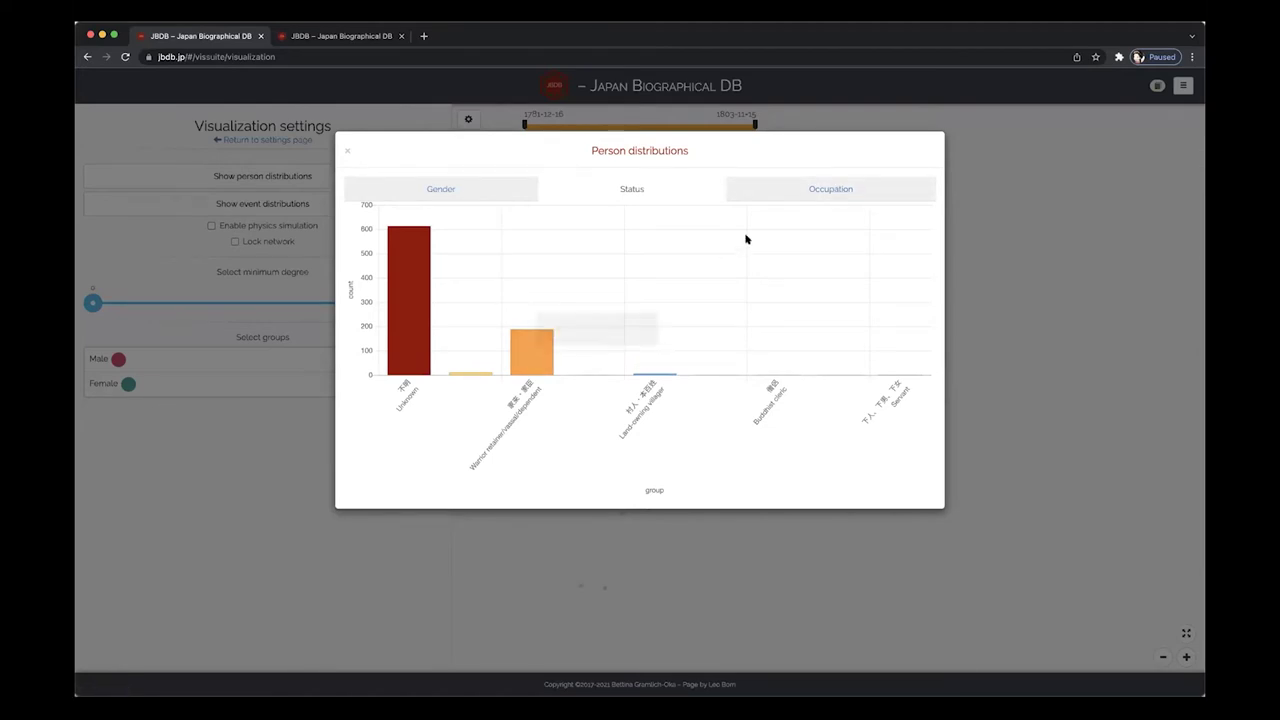
click(806, 187)
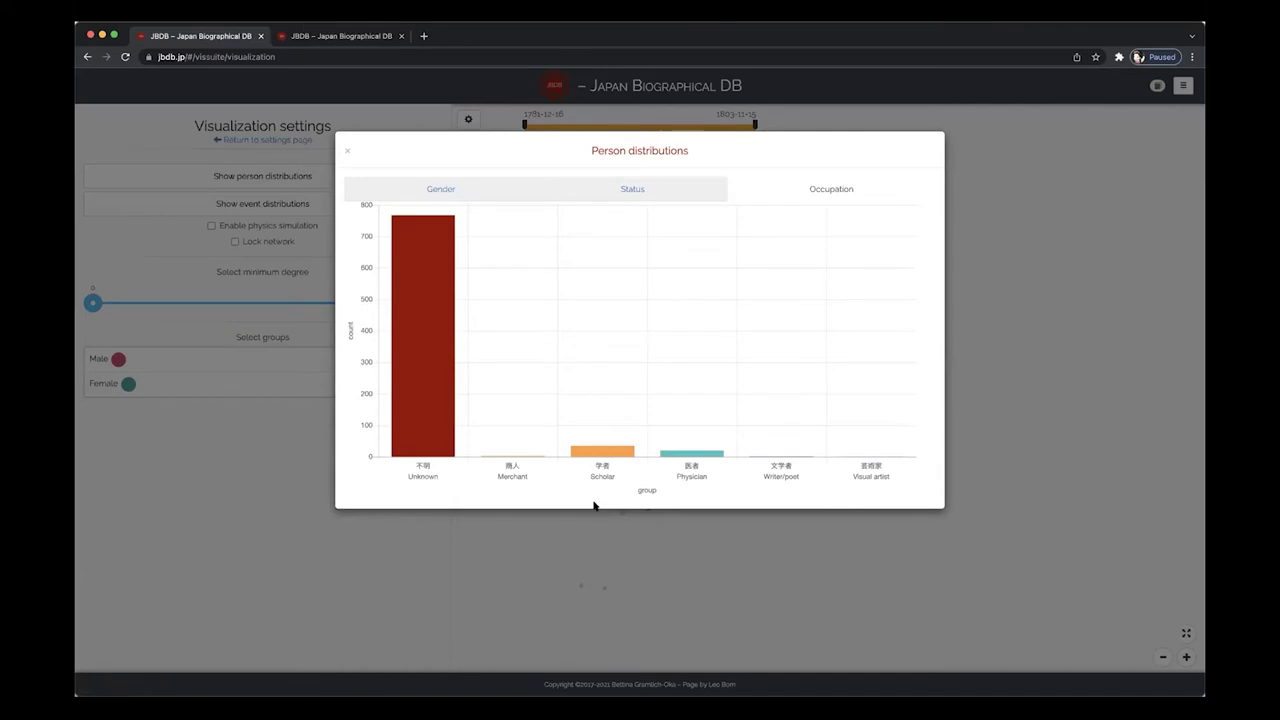
mouse_move(417, 398)
mouse_move(600, 450)
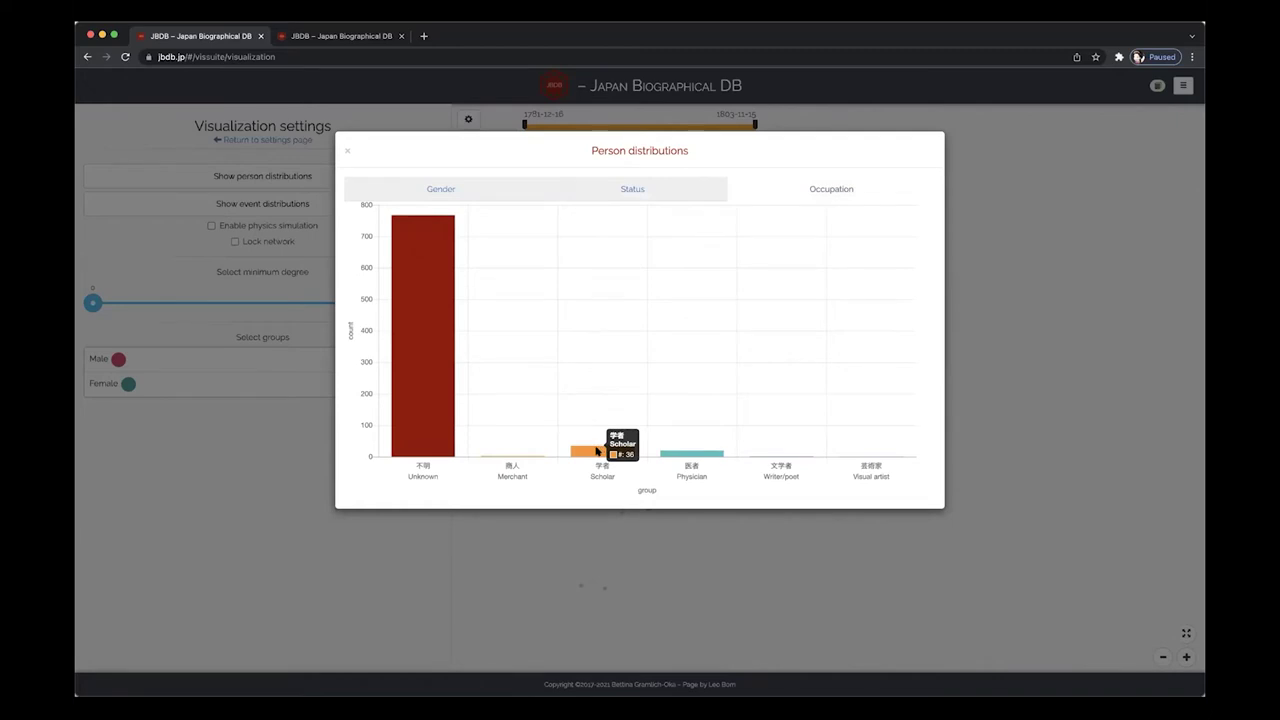
mouse_move(697, 454)
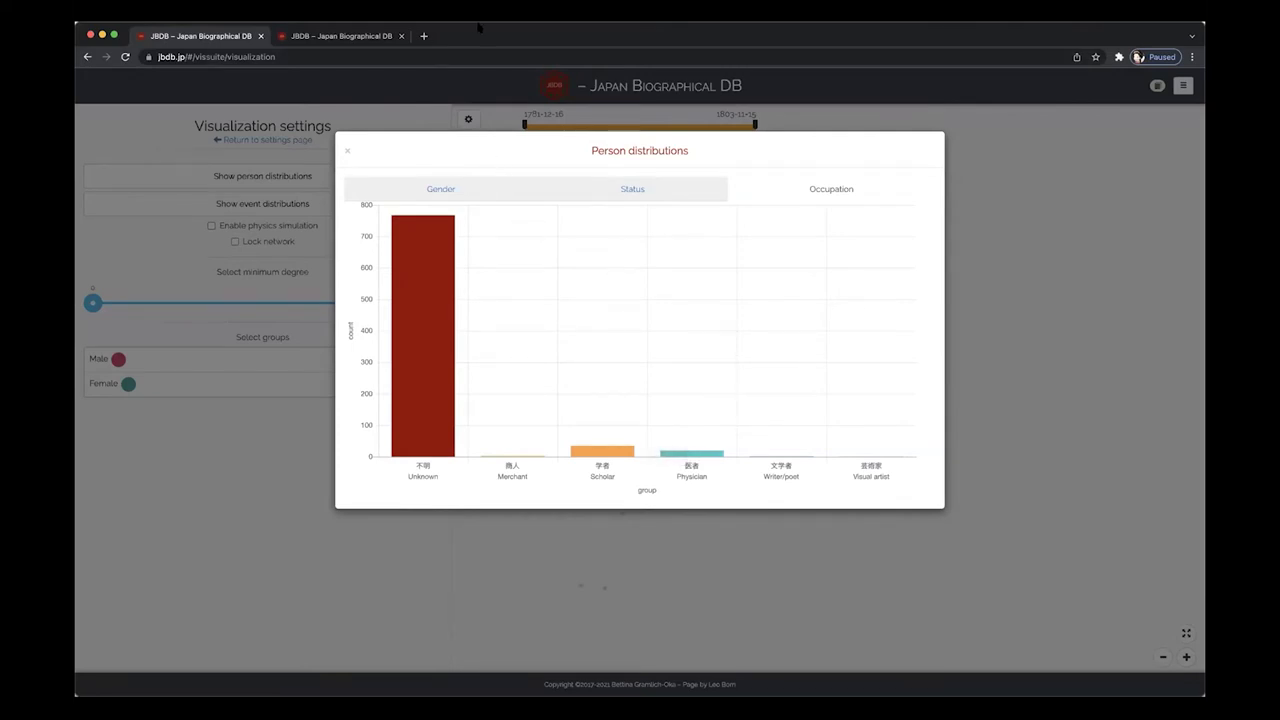
click(347, 151)
- Restore the 梅颸日記 network's time slider to the full range, 1785-04-26 to 1832-12-30, and show its visualization settings
click(340, 37)
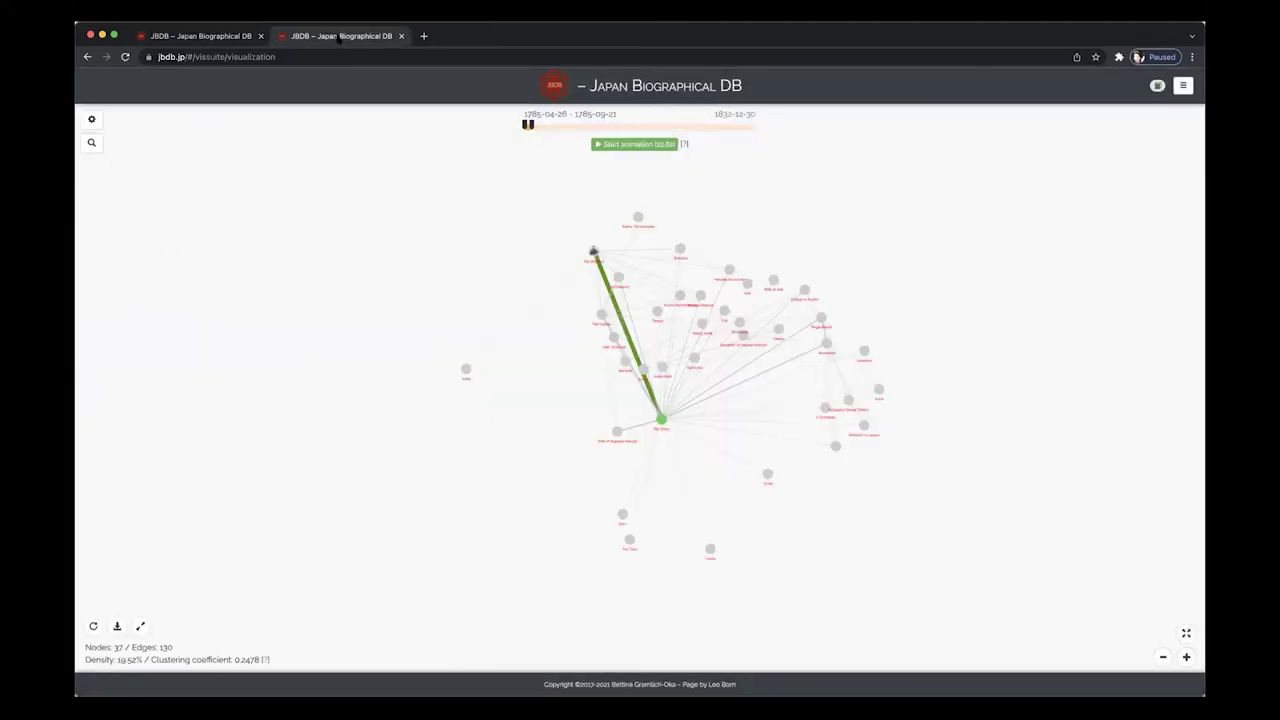
drag(530, 126, 764, 140)
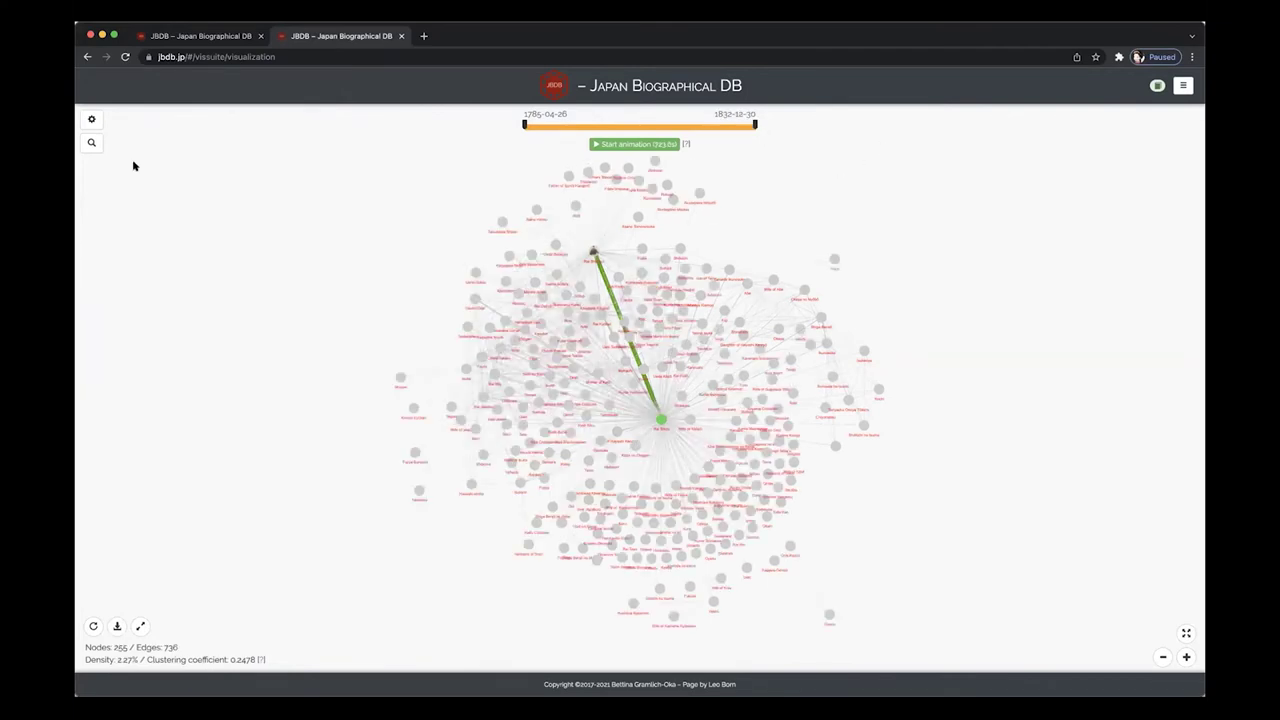
click(91, 119)
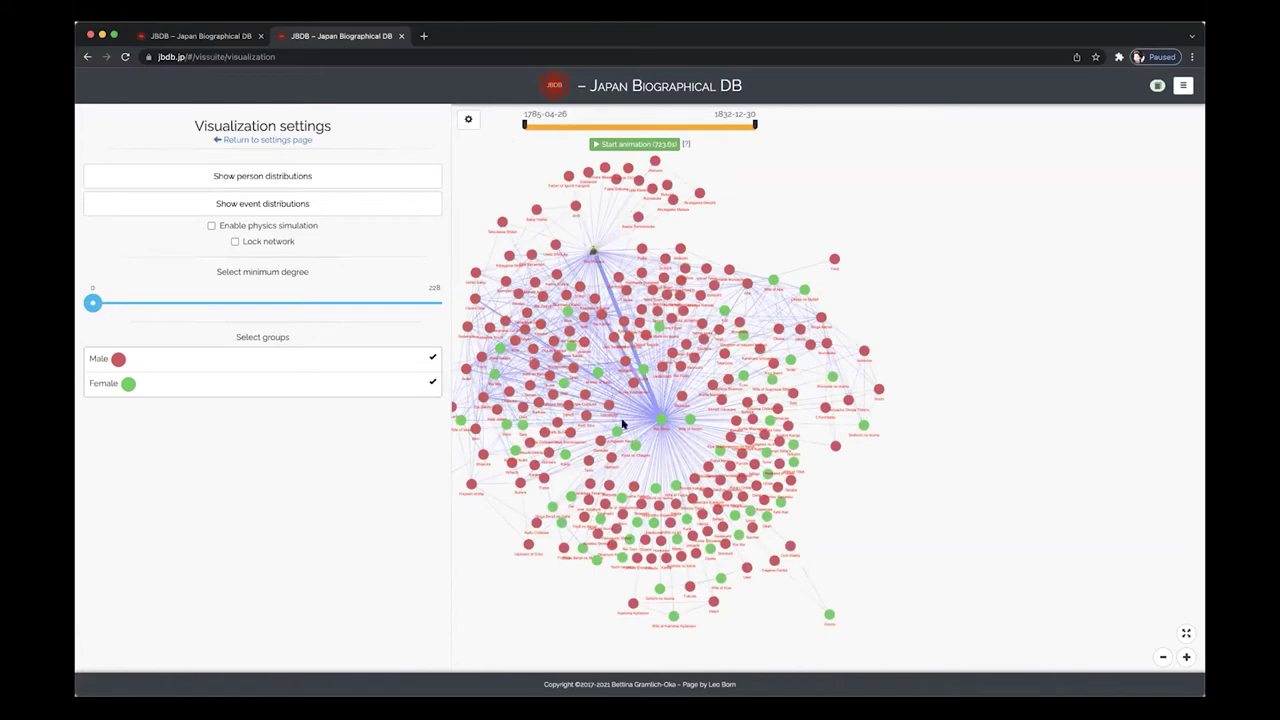
- Examine the 梅颸日記 network's person distributions by gender, status and occupation
click(258, 177)
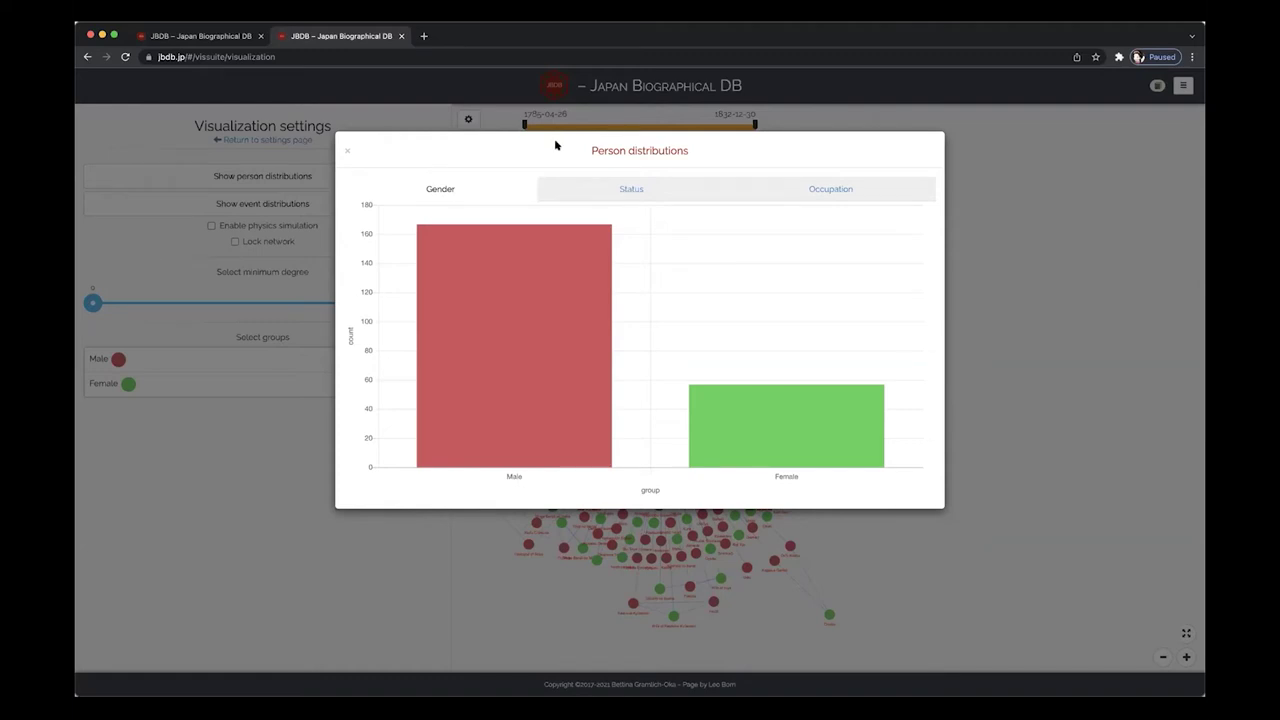
click(591, 193)
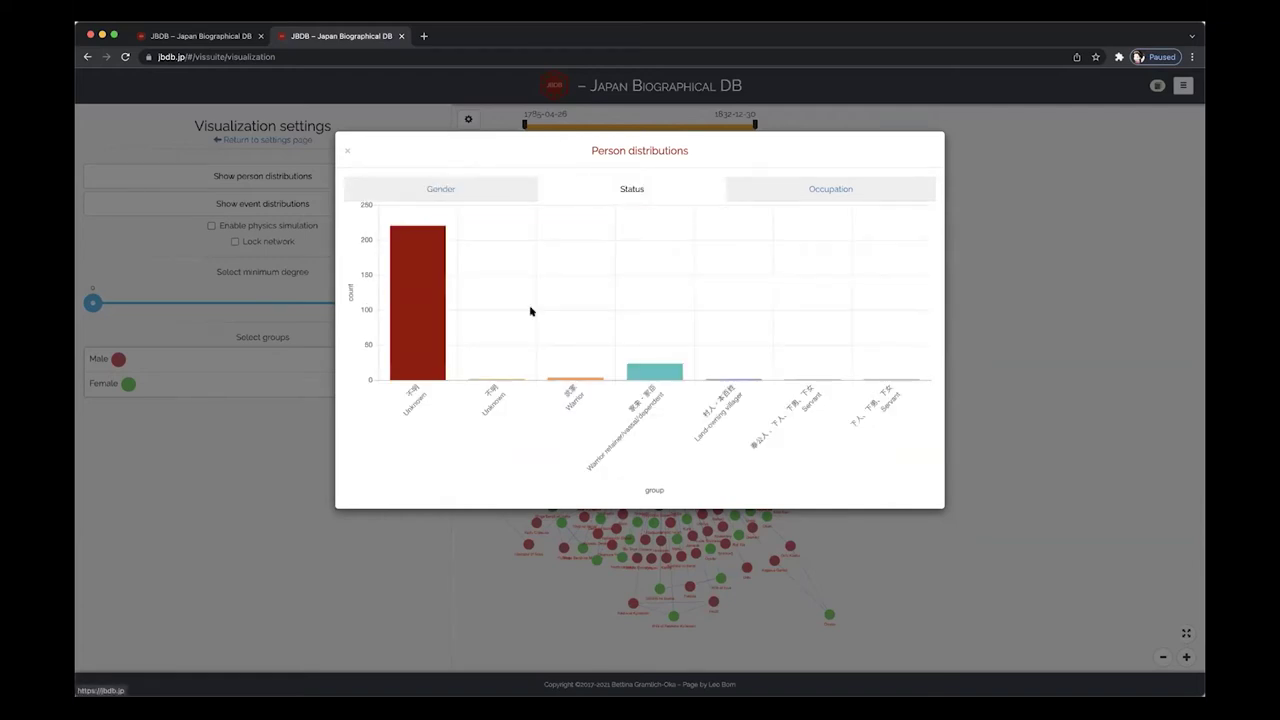
mouse_move(629, 358)
click(811, 188)
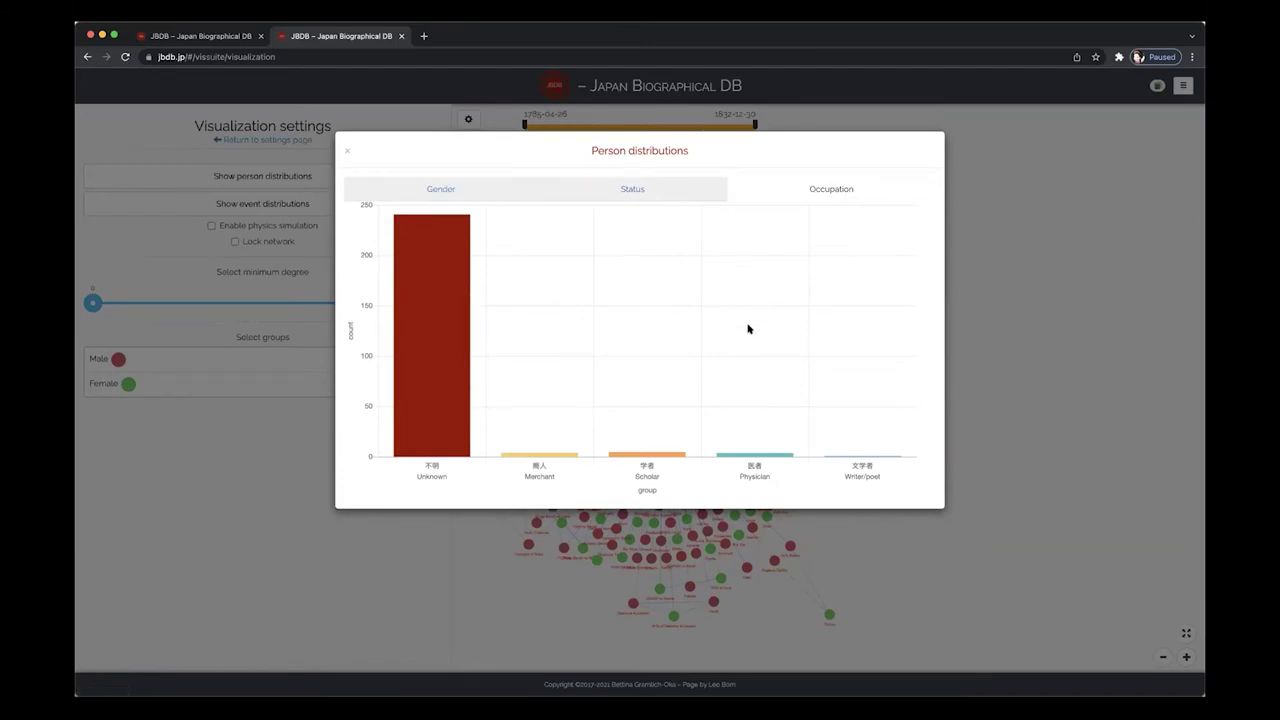
click(438, 192)
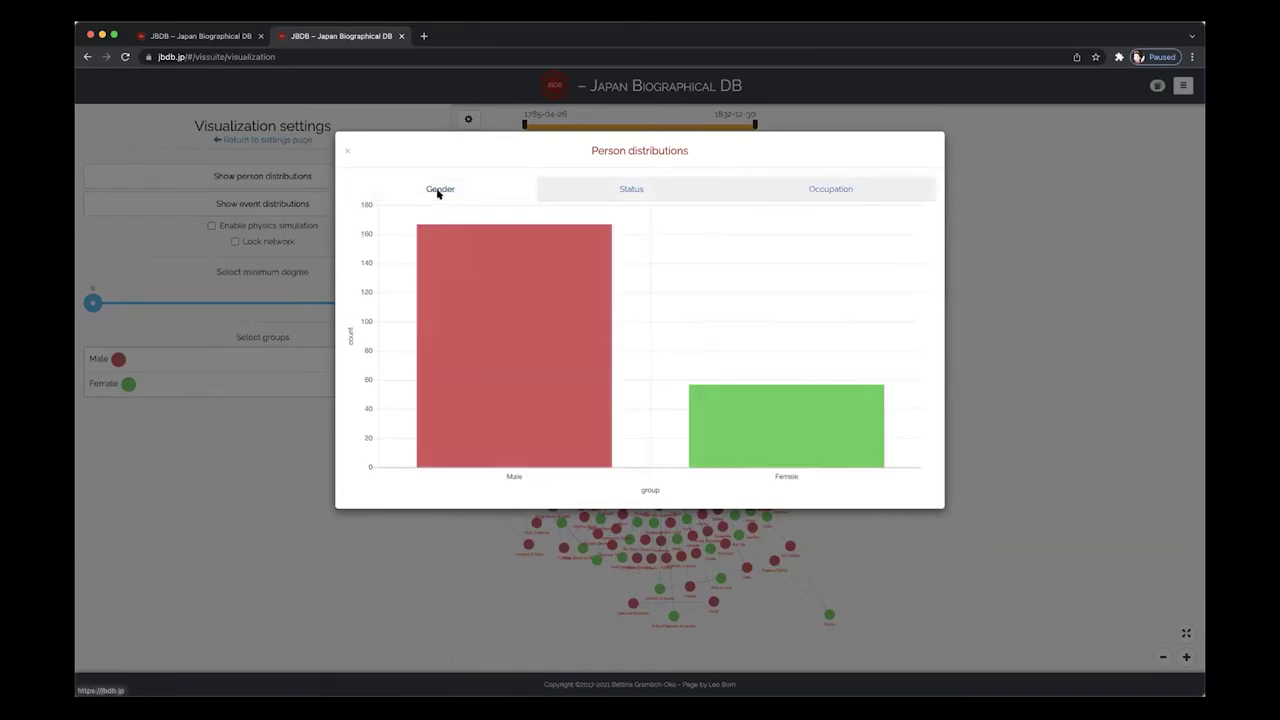
click(346, 151)
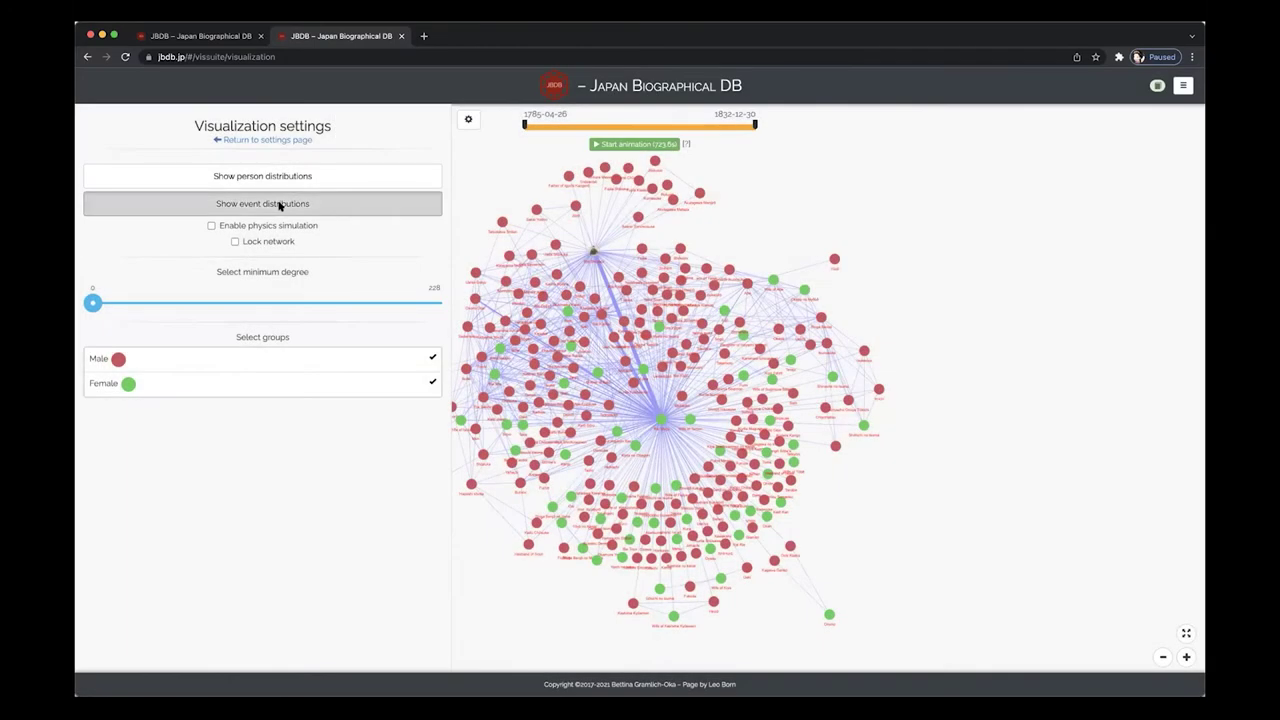
- Examine the overall event distribution of the 梅颸日記 network, comparing meetings with exchanges
click(280, 204)
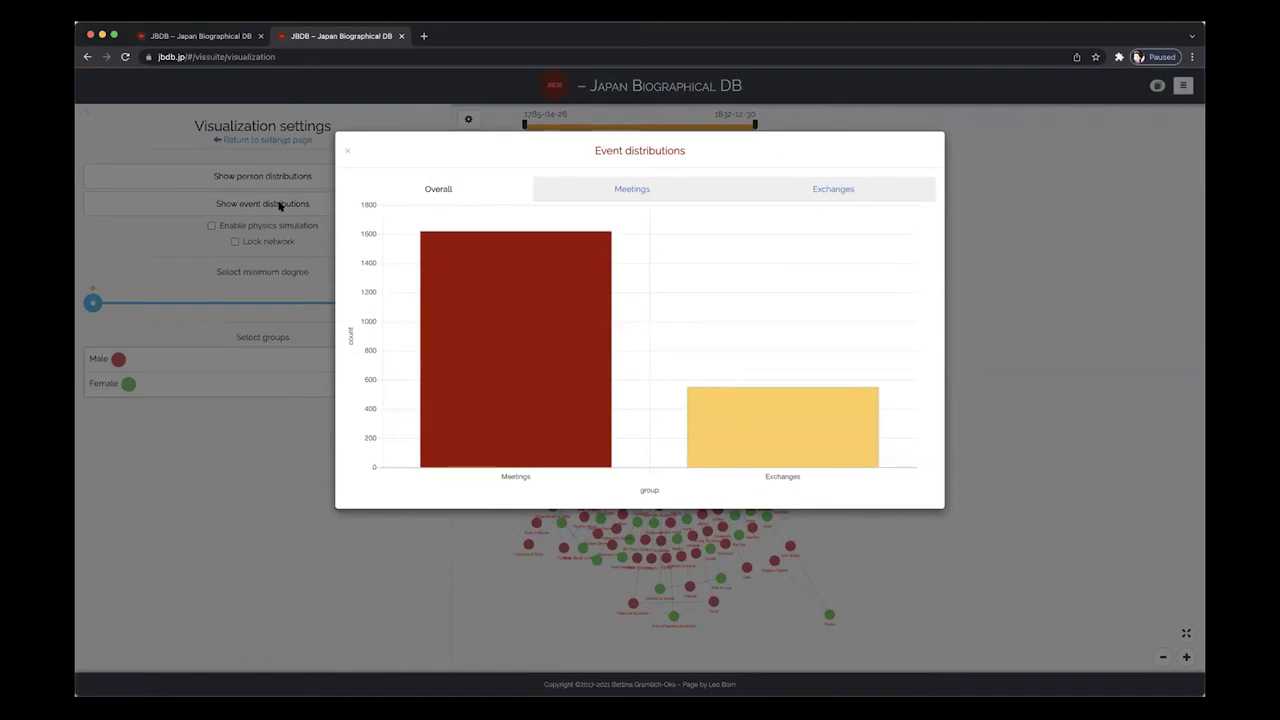
mouse_move(429, 280)
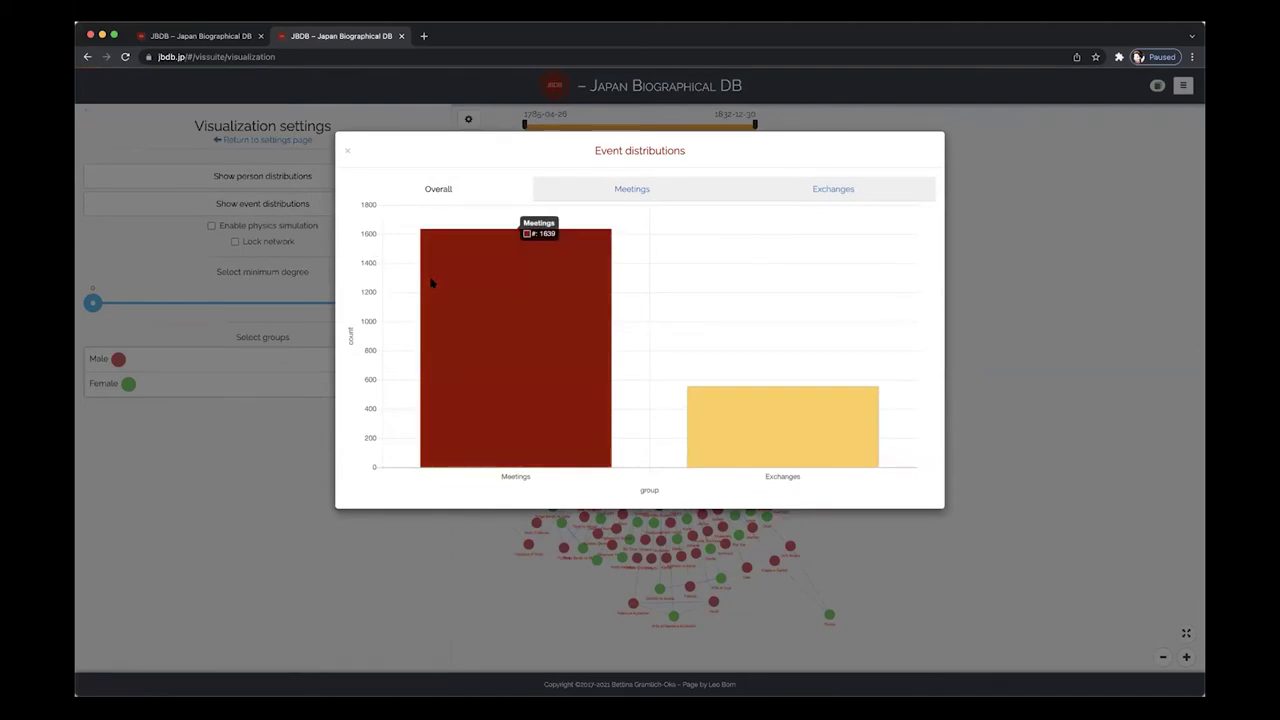
mouse_move(755, 402)
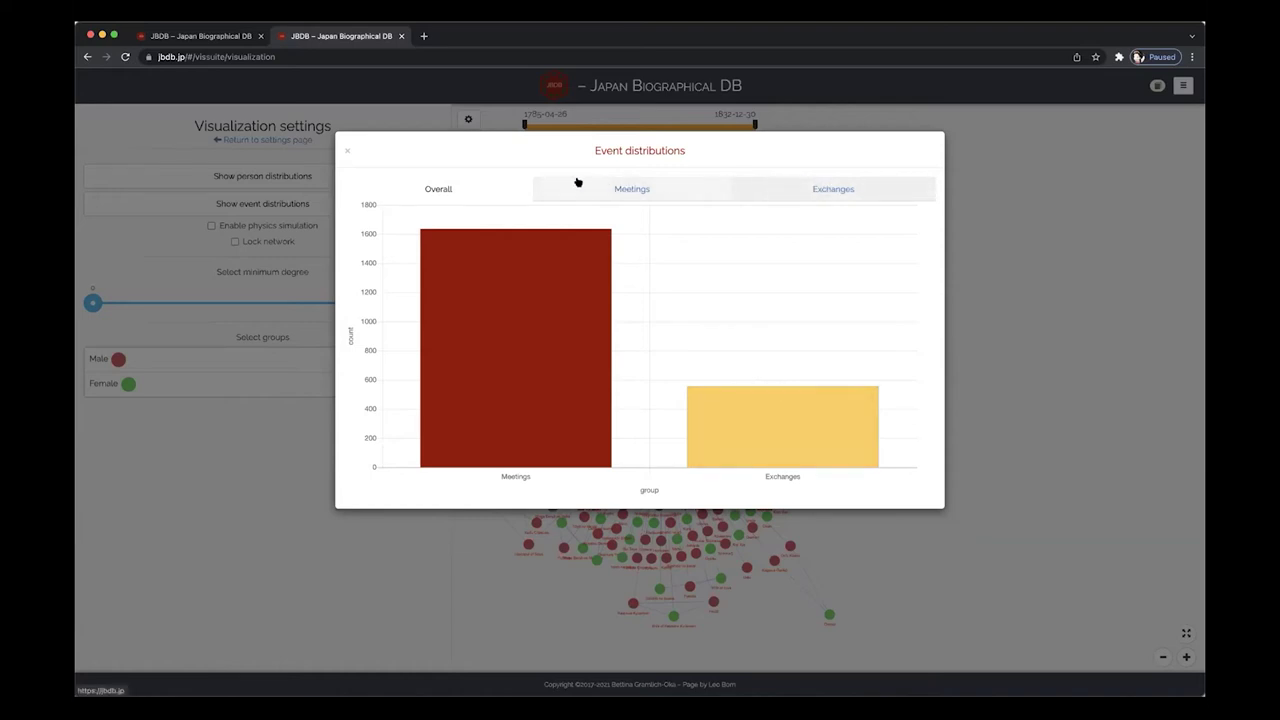
click(347, 150)
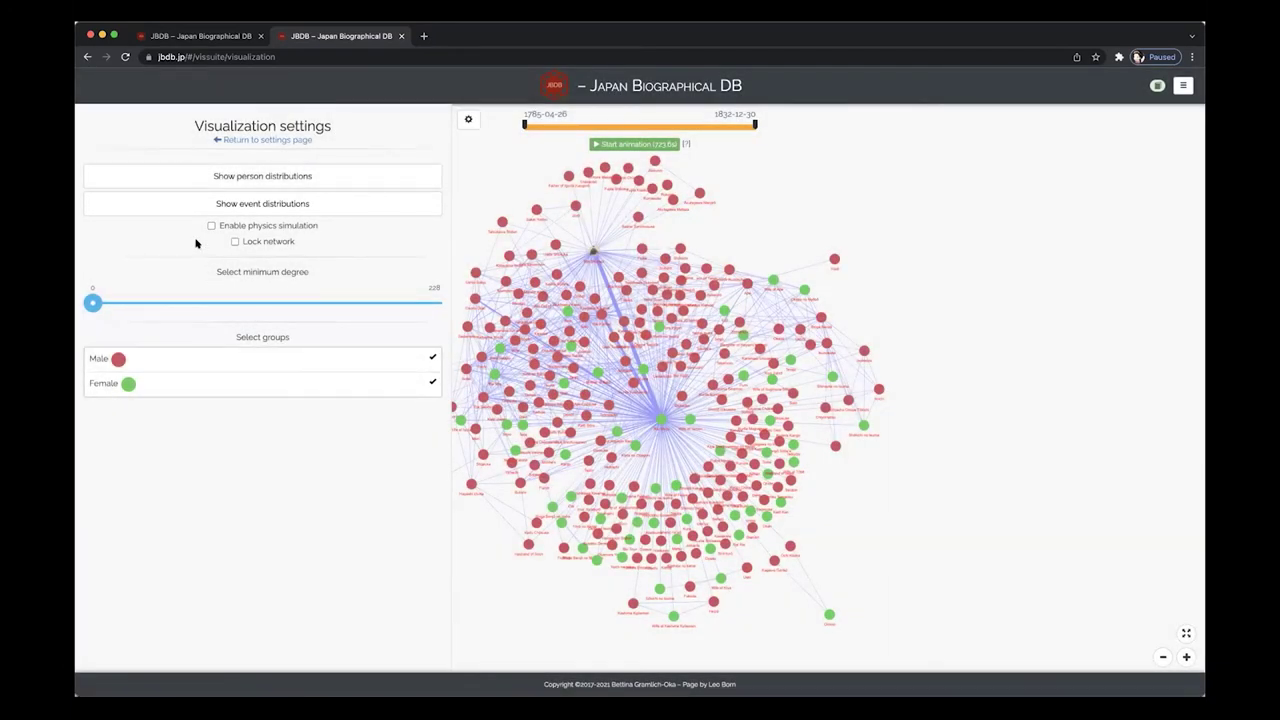
- Return to the 春水日記 network, hide its settings, and view the details and connections of the central figure Rai Shunsui
click(180, 36)
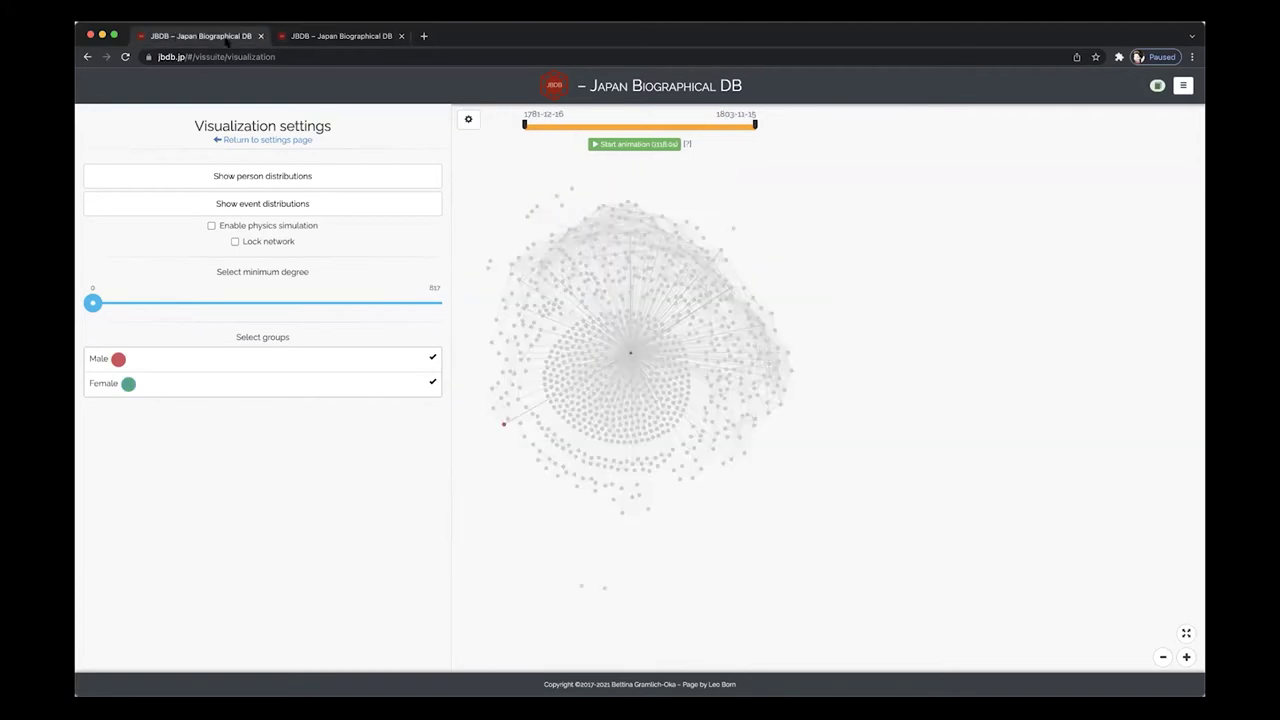
click(467, 118)
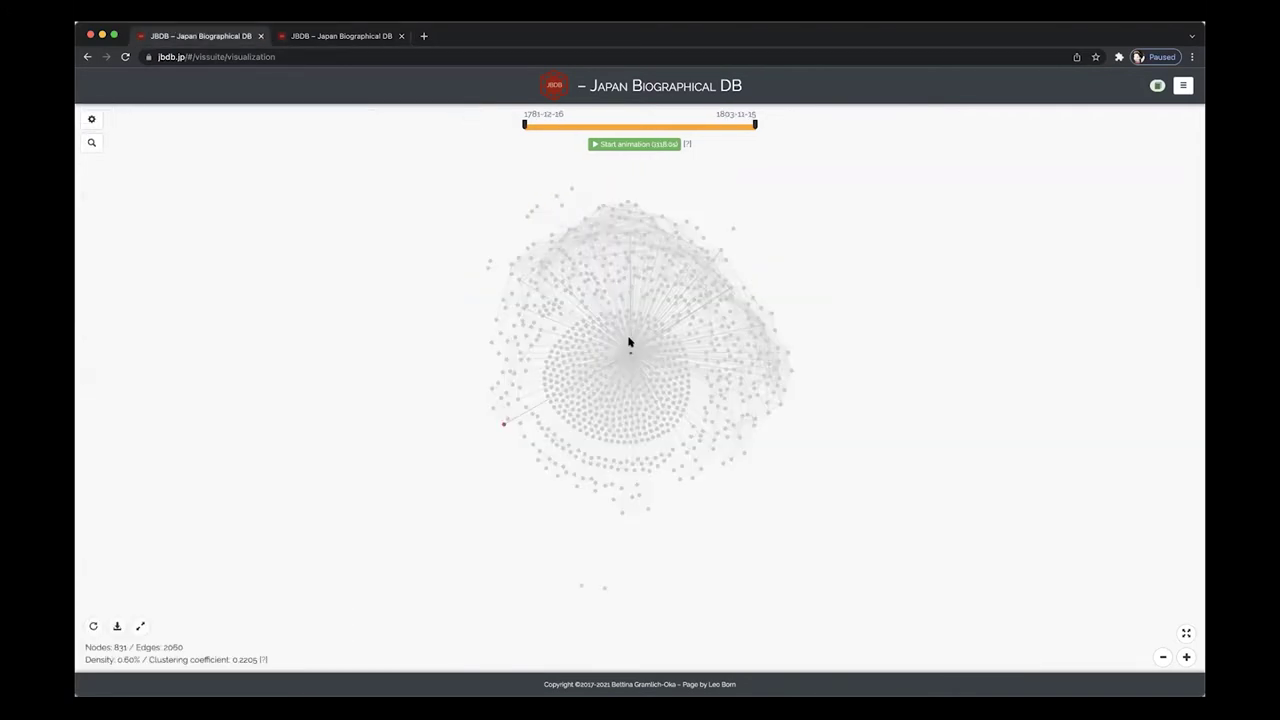
mouse_move(628, 350)
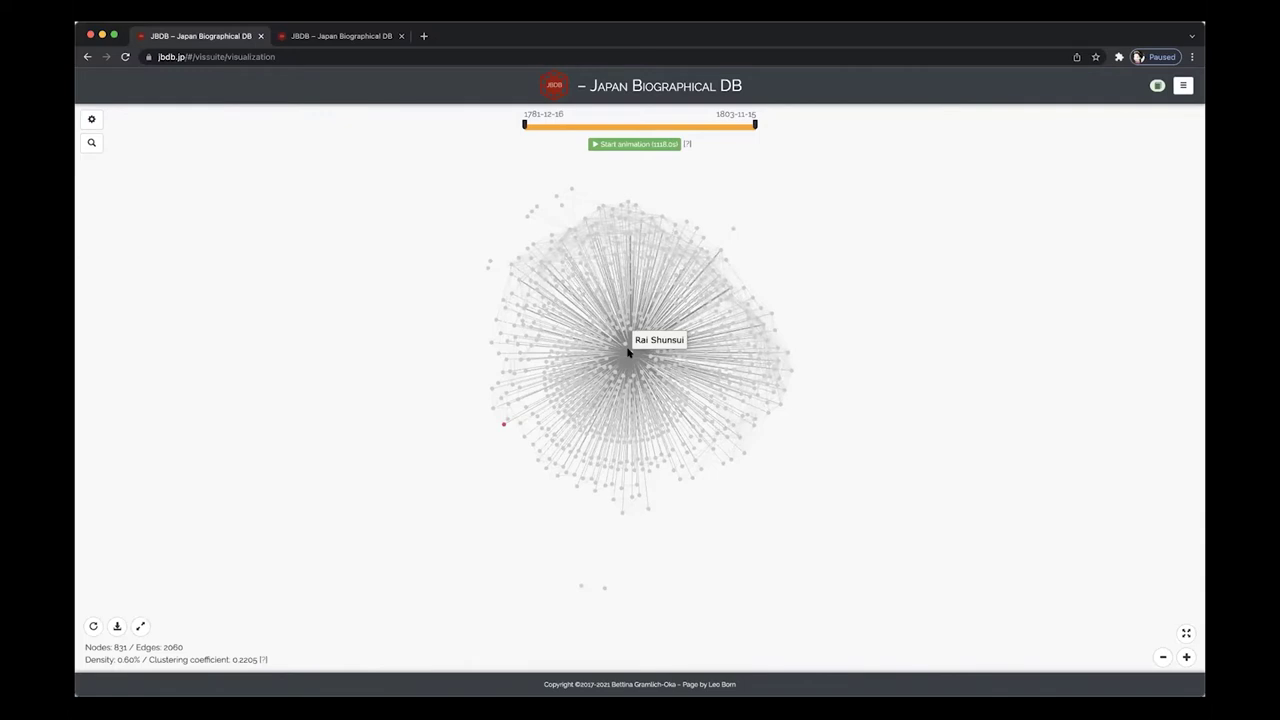
click(628, 350)
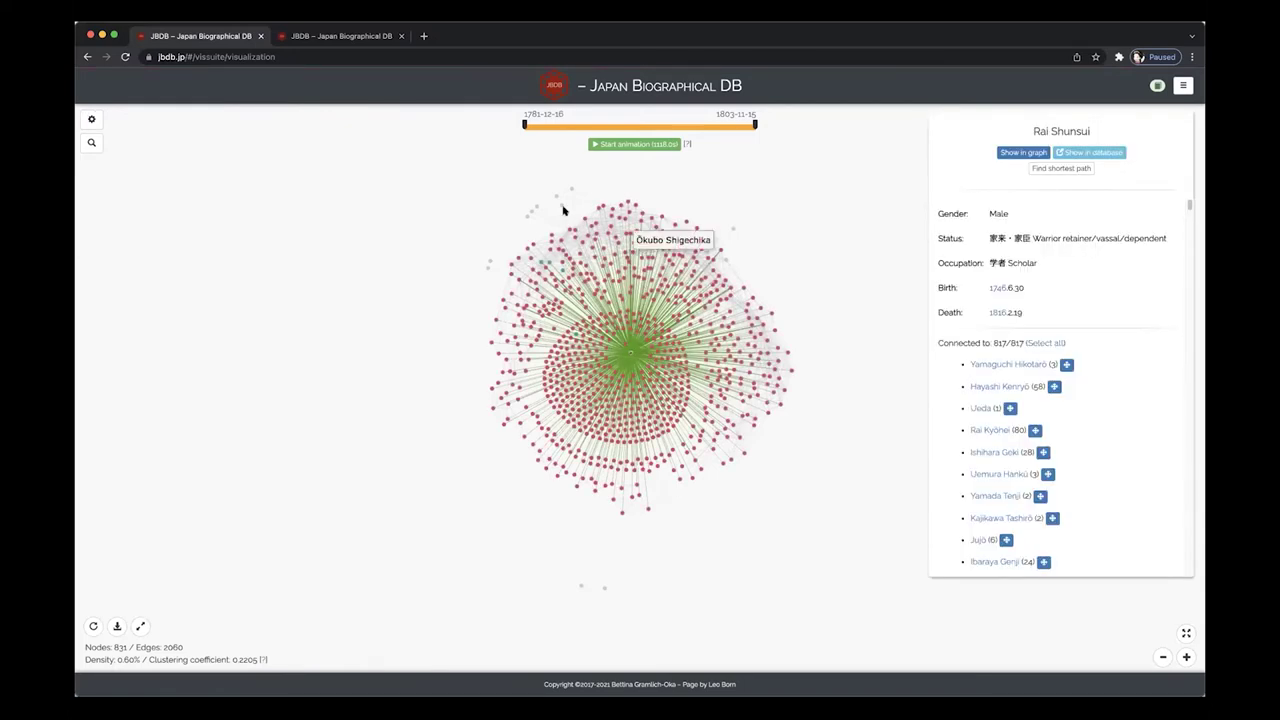
- Check the 春水日記 network's occupation distribution again, and hide the visualization settings
click(93, 117)
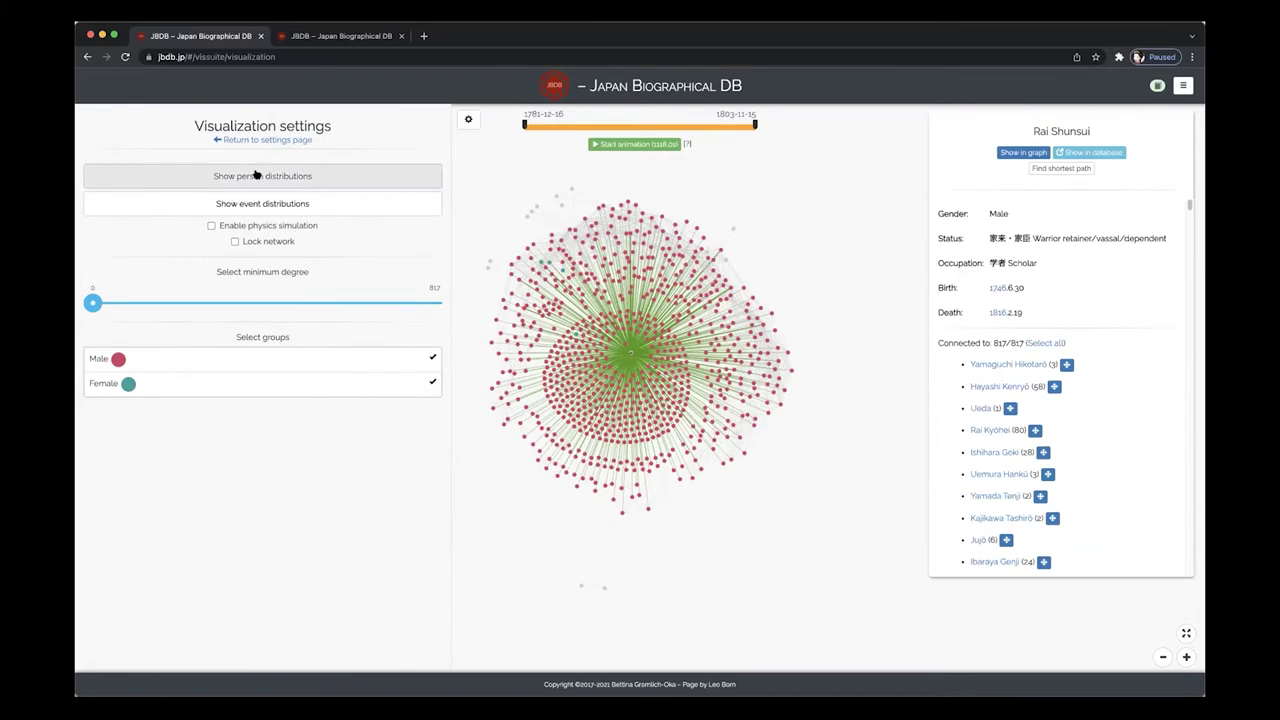
click(255, 175)
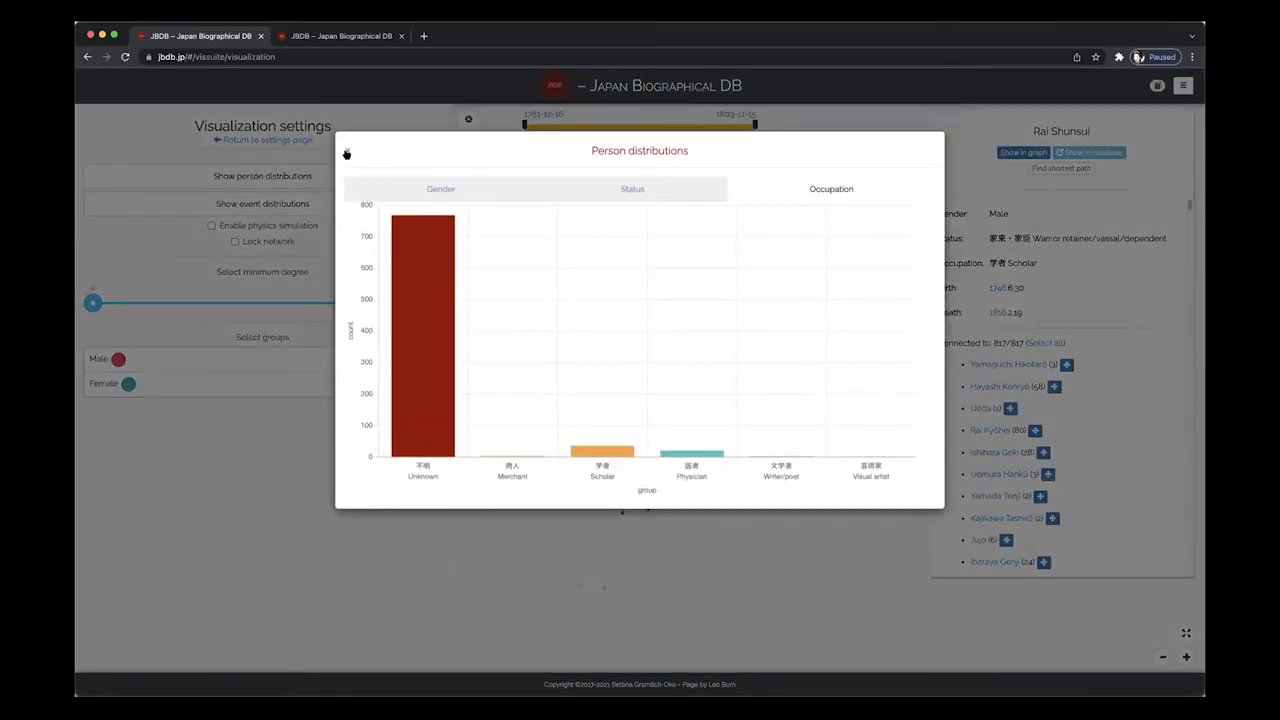
click(346, 153)
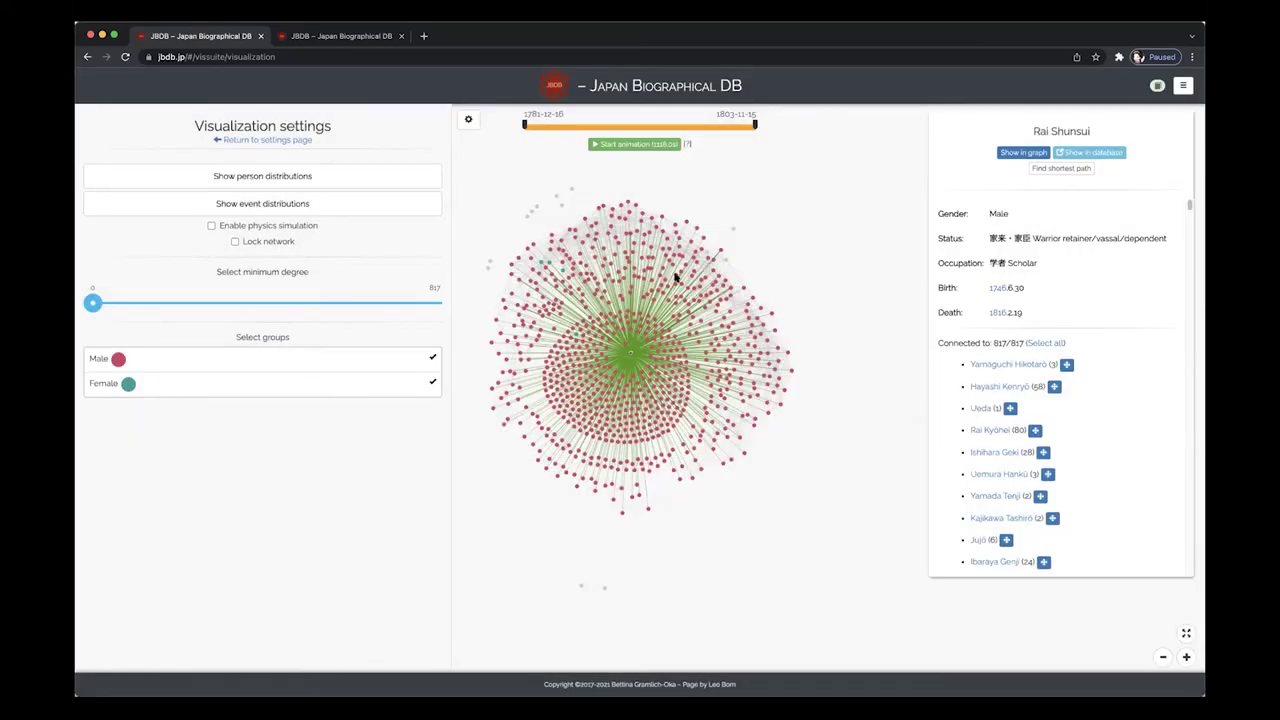
click(652, 340)
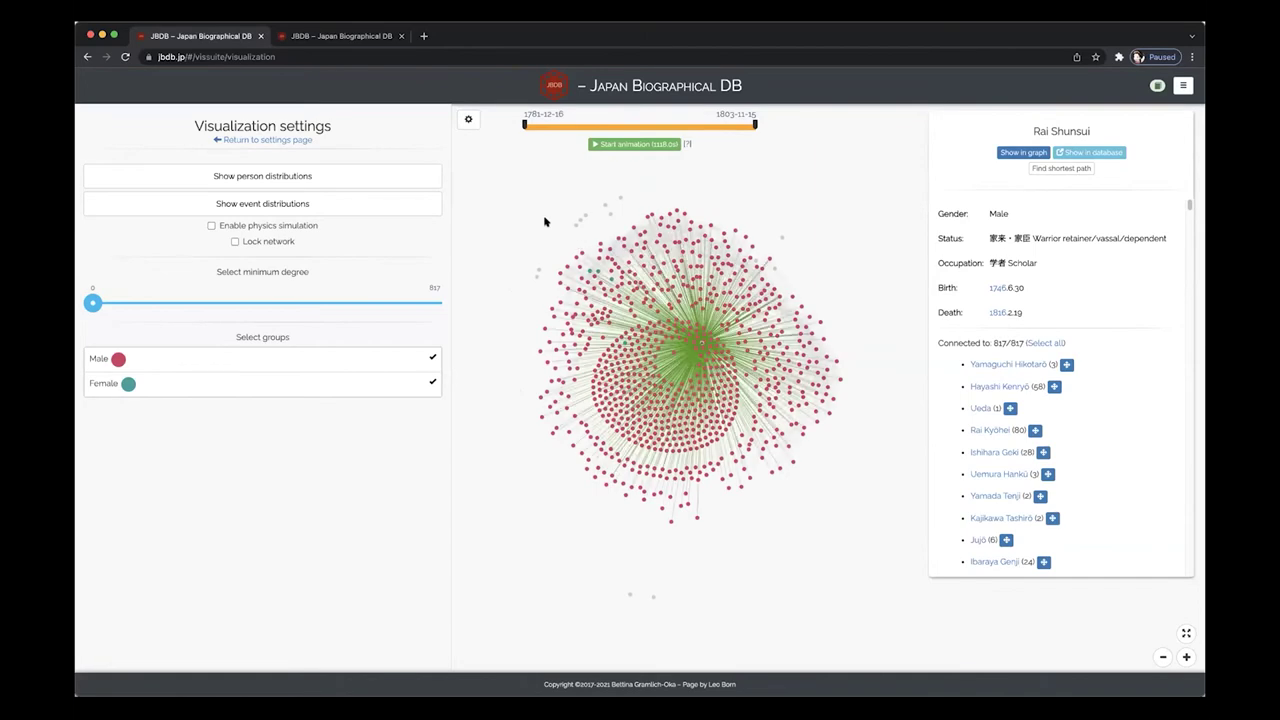
click(468, 119)
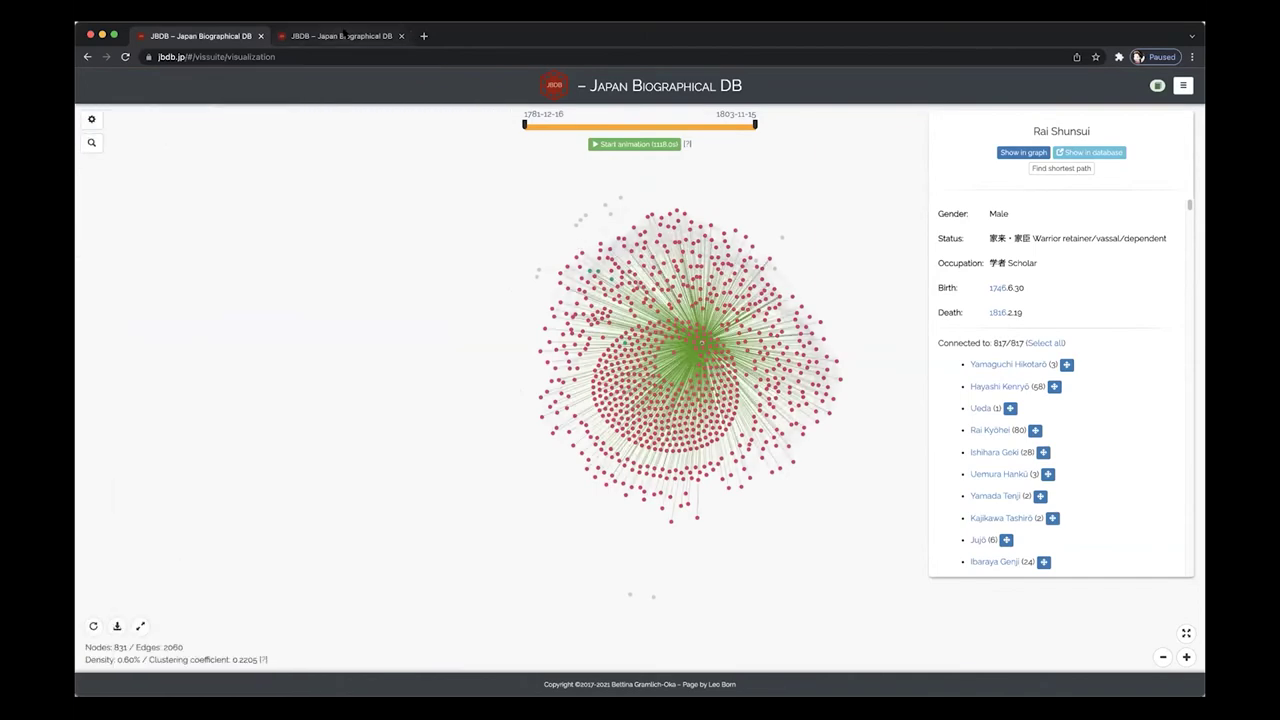
- Go back to the 梅颸日記 network, hide its settings, and view the events linking Rai Shizu and Rai Shunsui
click(342, 36)
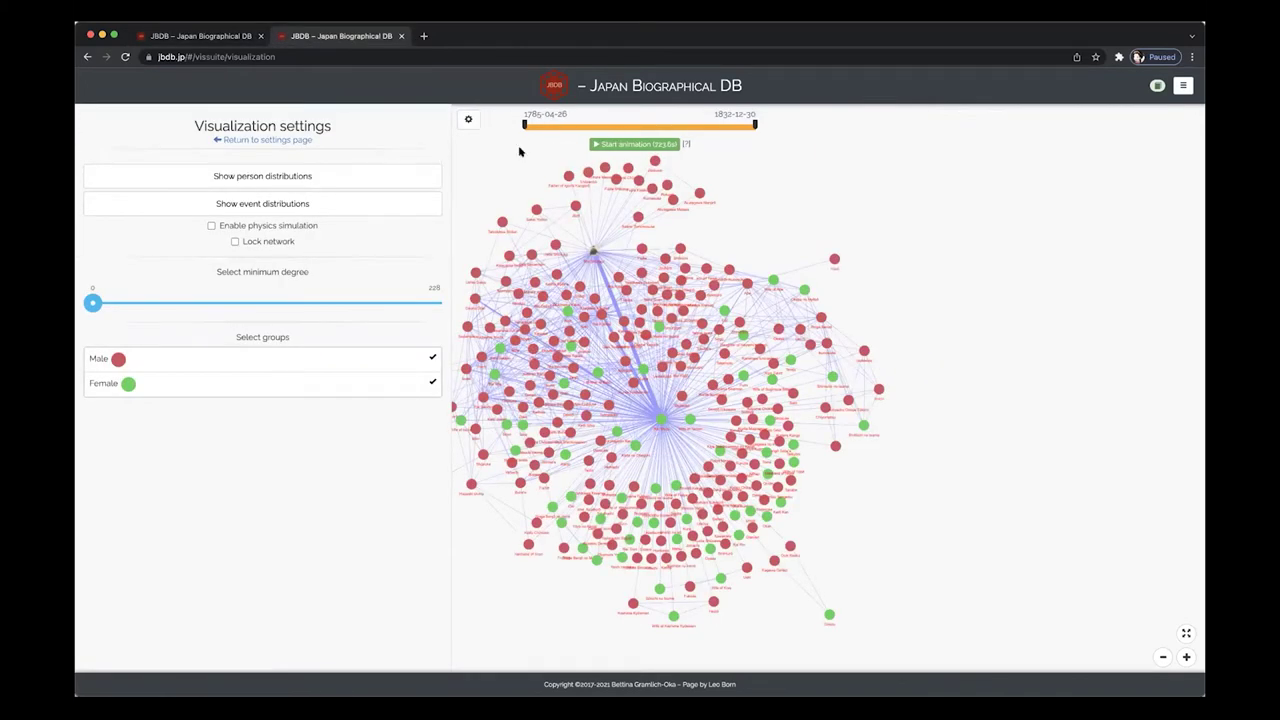
click(468, 119)
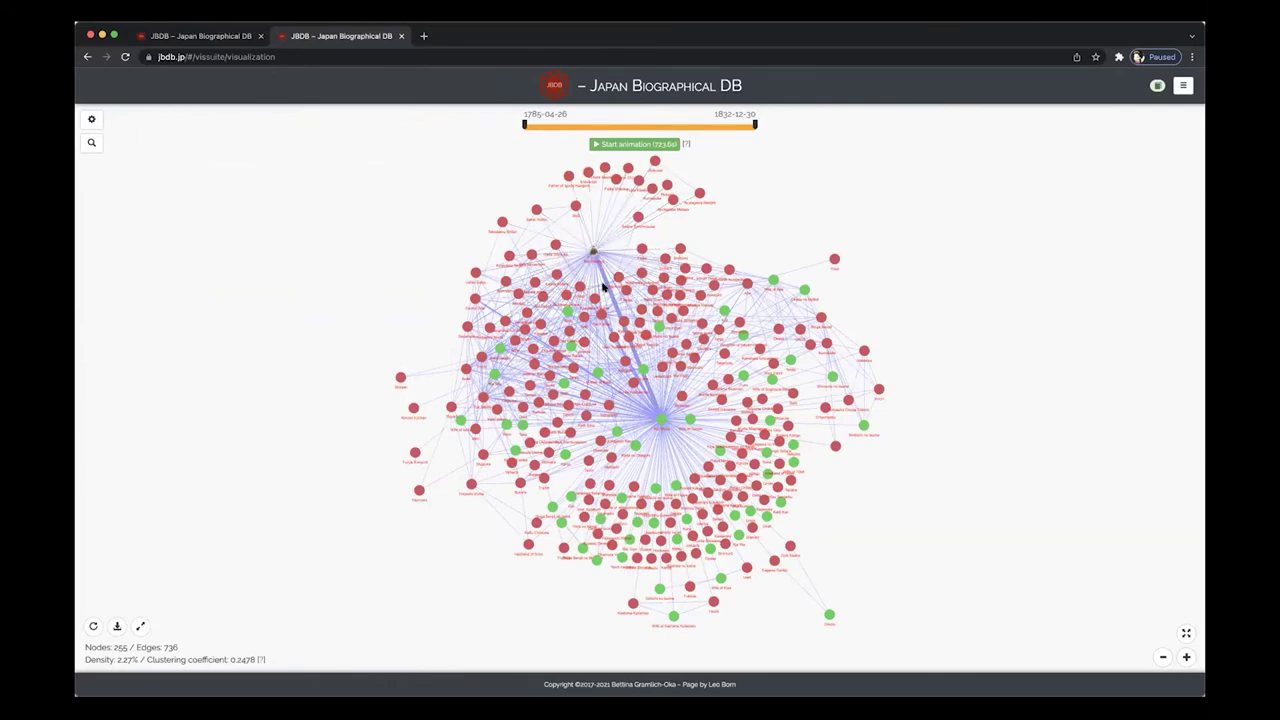
click(605, 285)
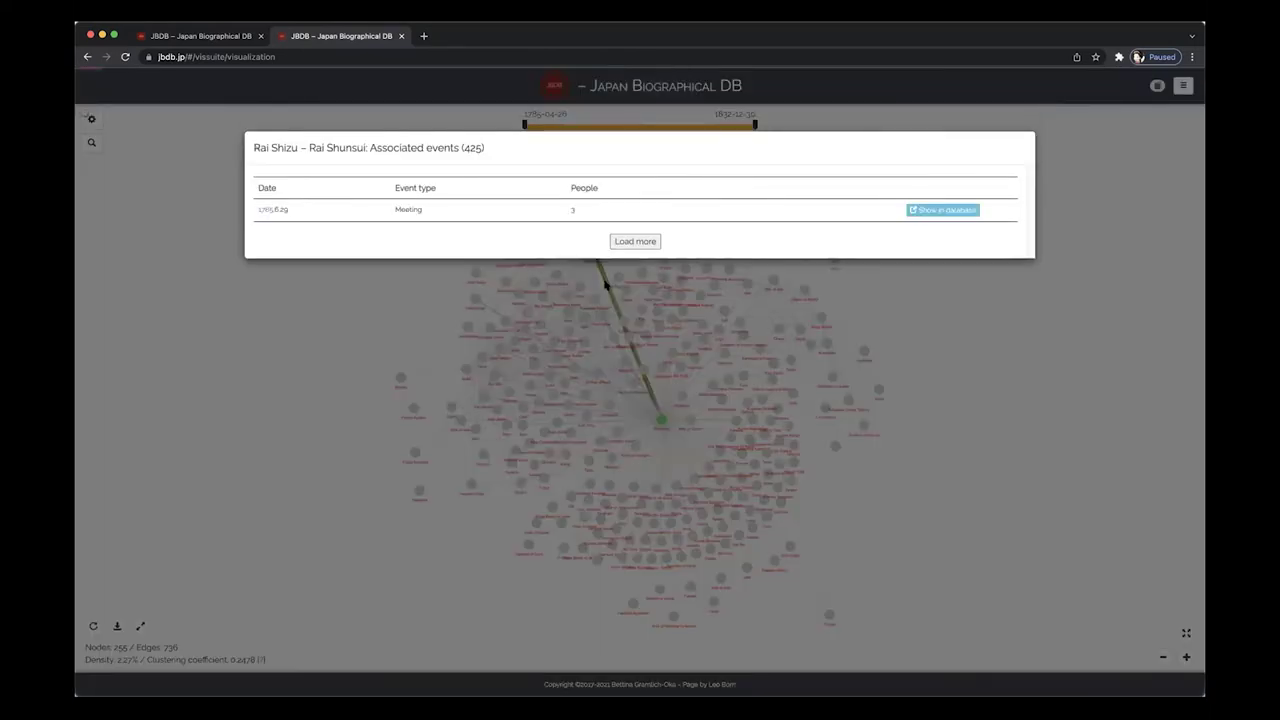
- Load more of the associated events between Rai Shizu and Rai Shunsui, look through the list, and close it
click(633, 264)
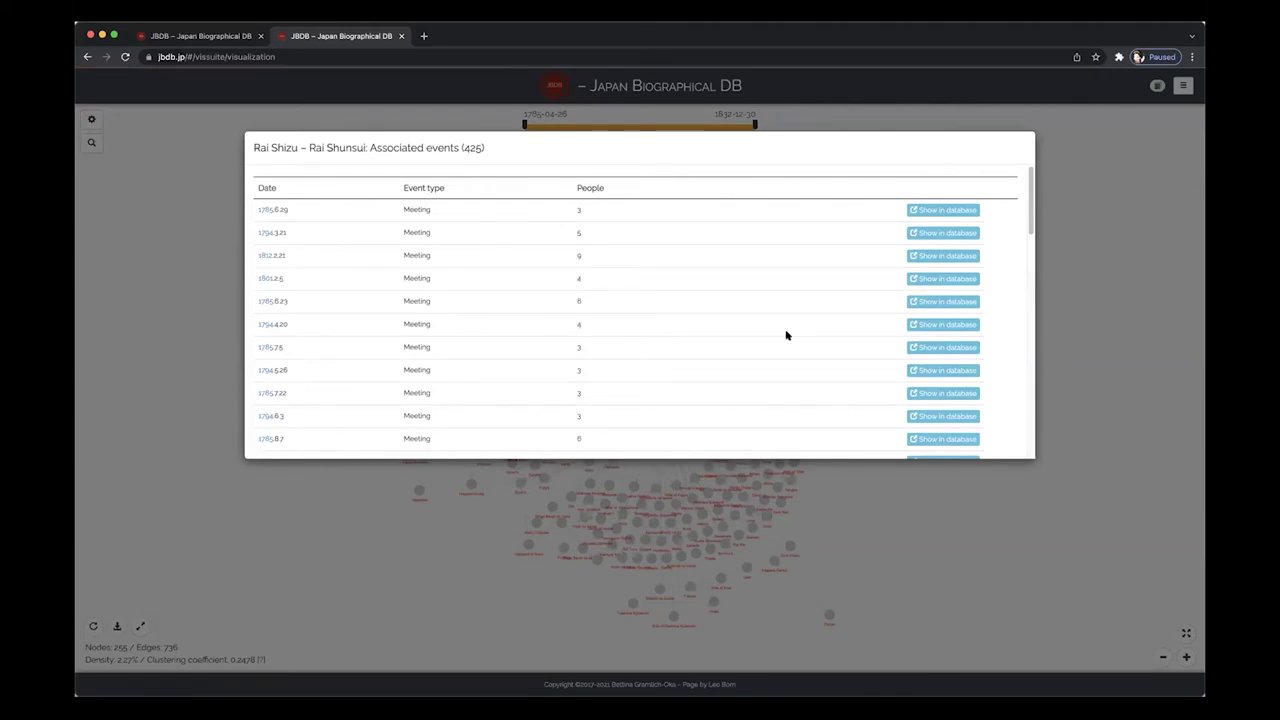
drag(1028, 187, 1030, 405)
scroll(1034, 334, up, 10)
click(220, 118)
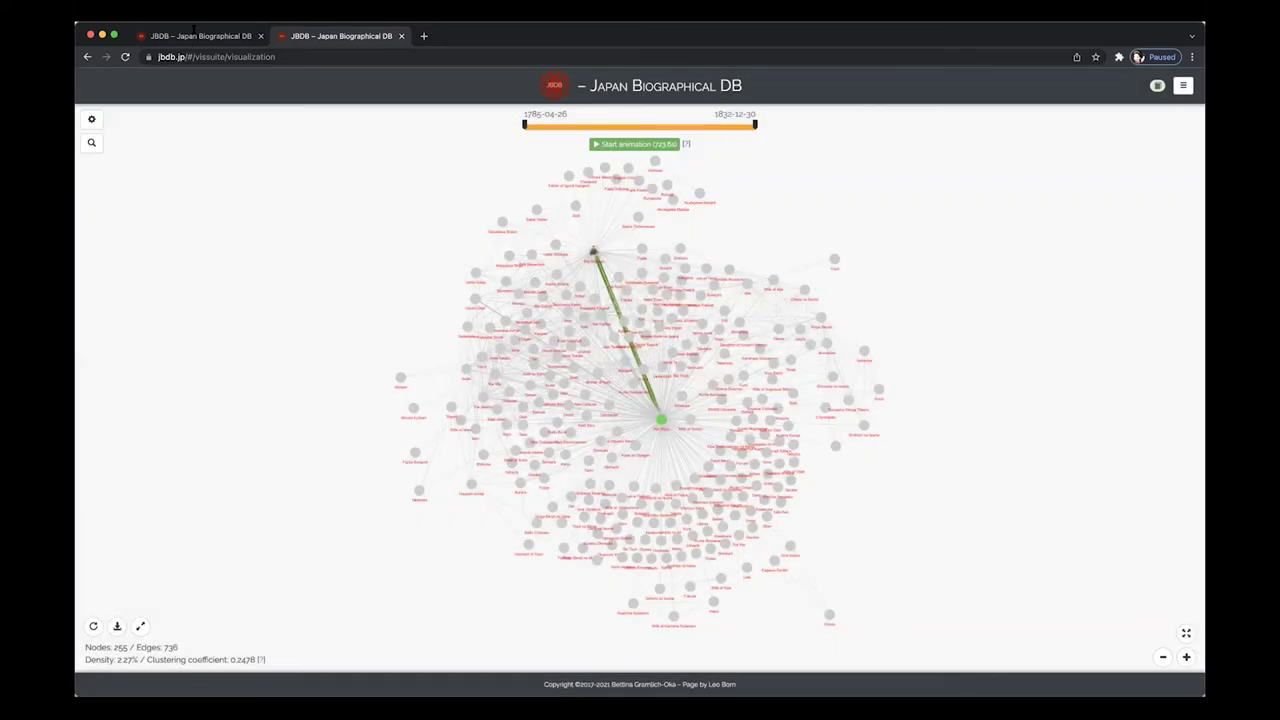
- Return to the 春水日記 network, find Rai Shizu with the person search "shizu", show her in the graph, and hide the search
click(196, 36)
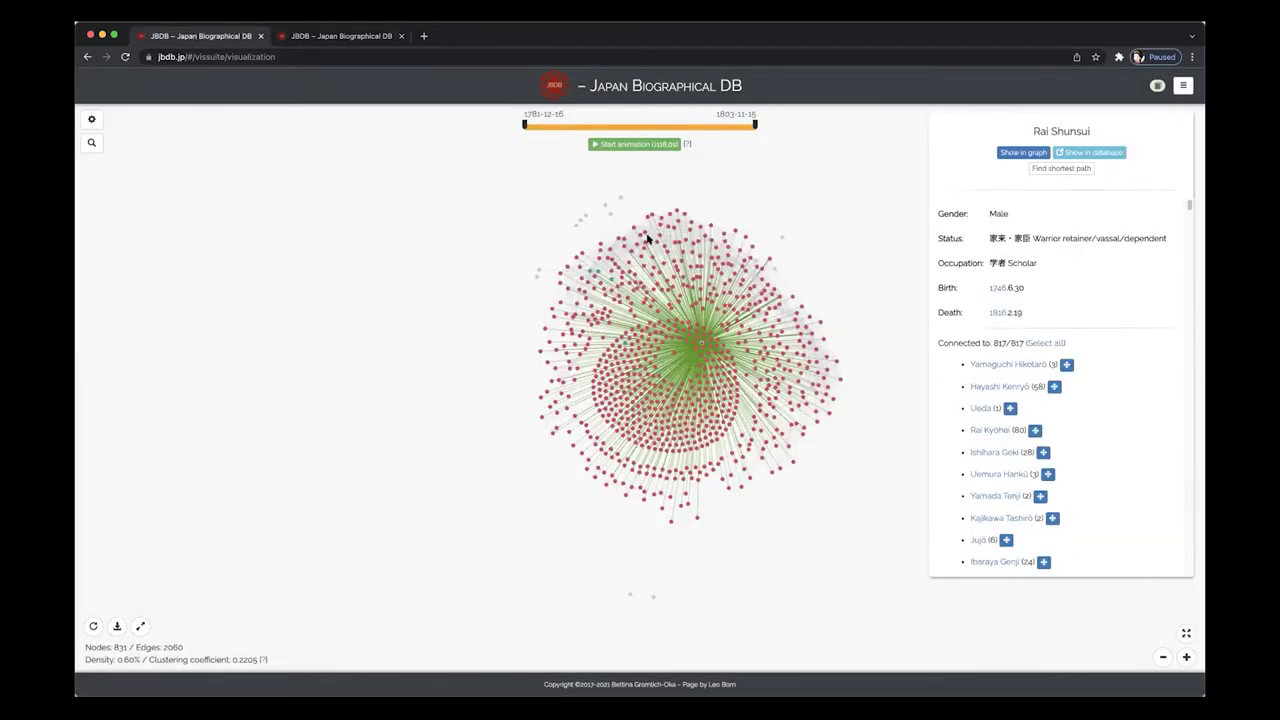
drag(689, 343, 384, 367)
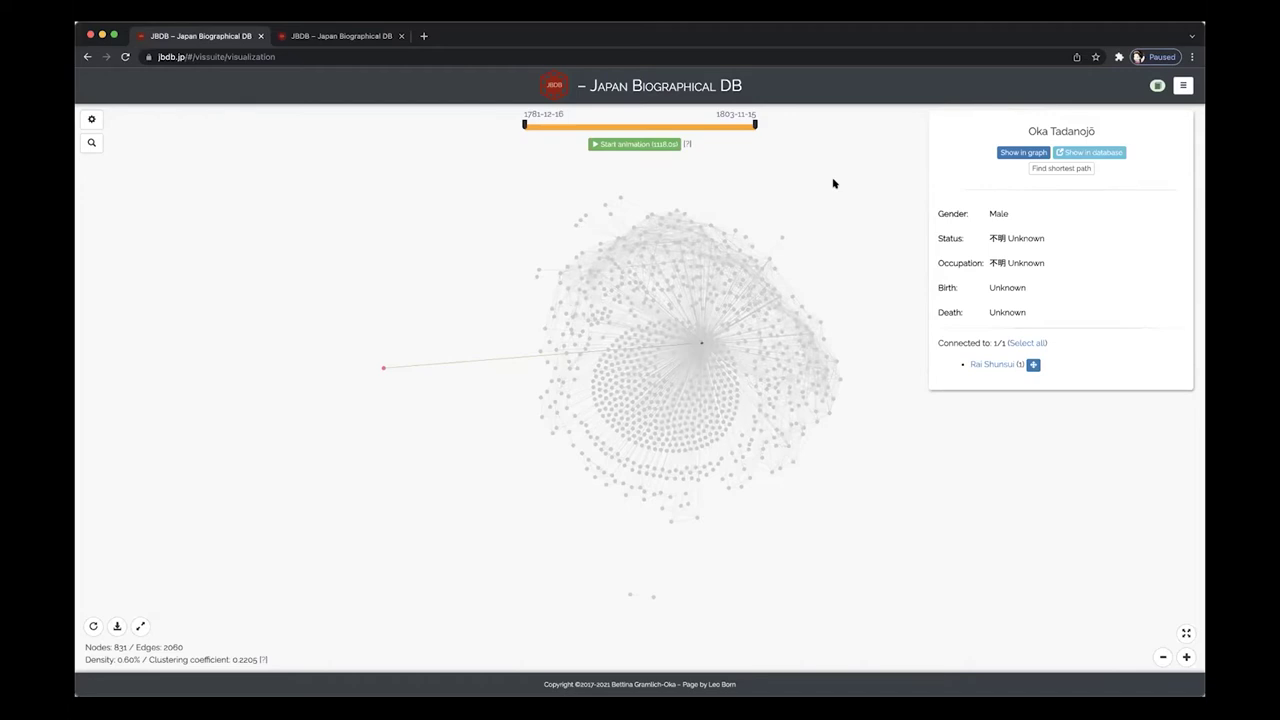
click(91, 143)
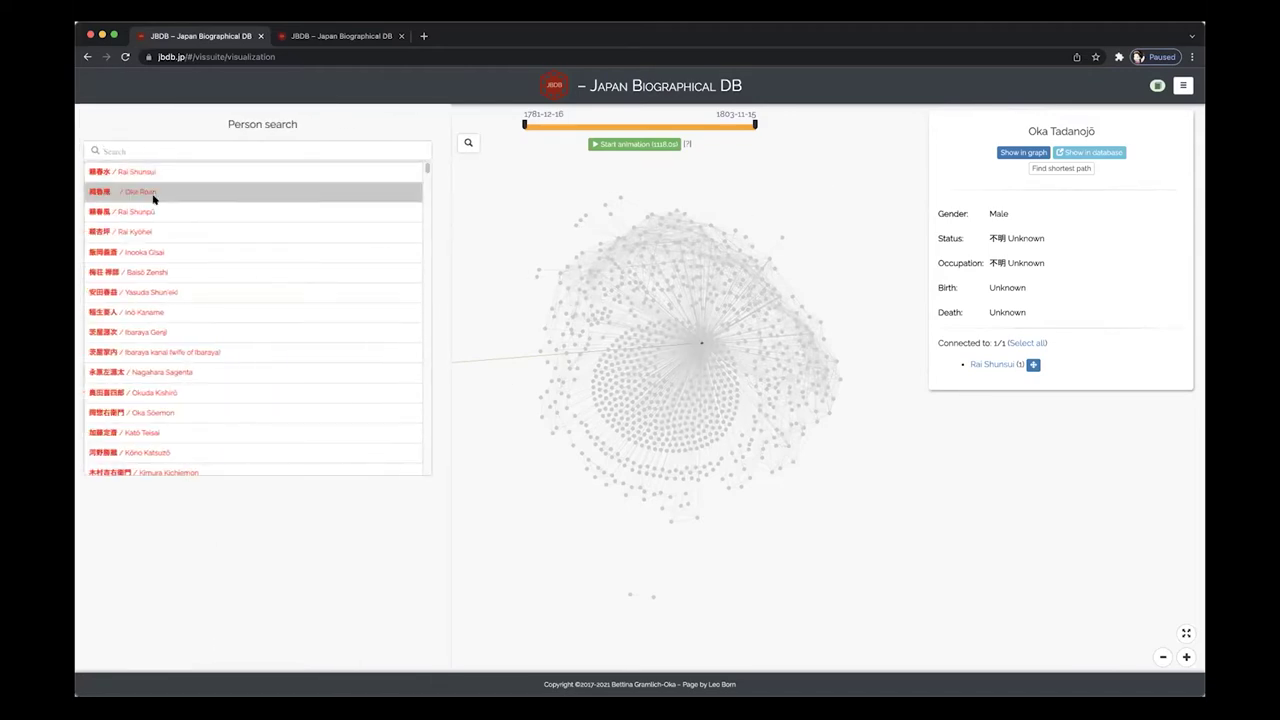
click(157, 152)
text(sho)
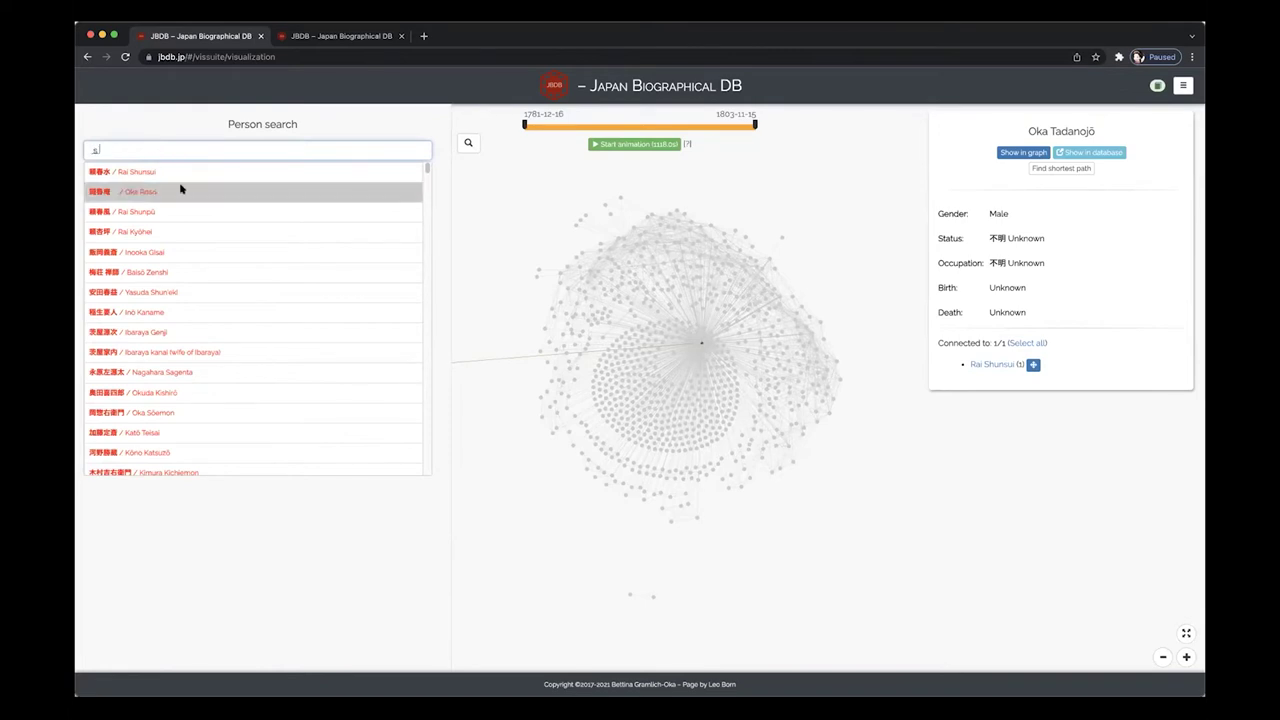
key(space)
key(BackSpace)
key(BackSpace)
key(BackSpace)
text(shizu)
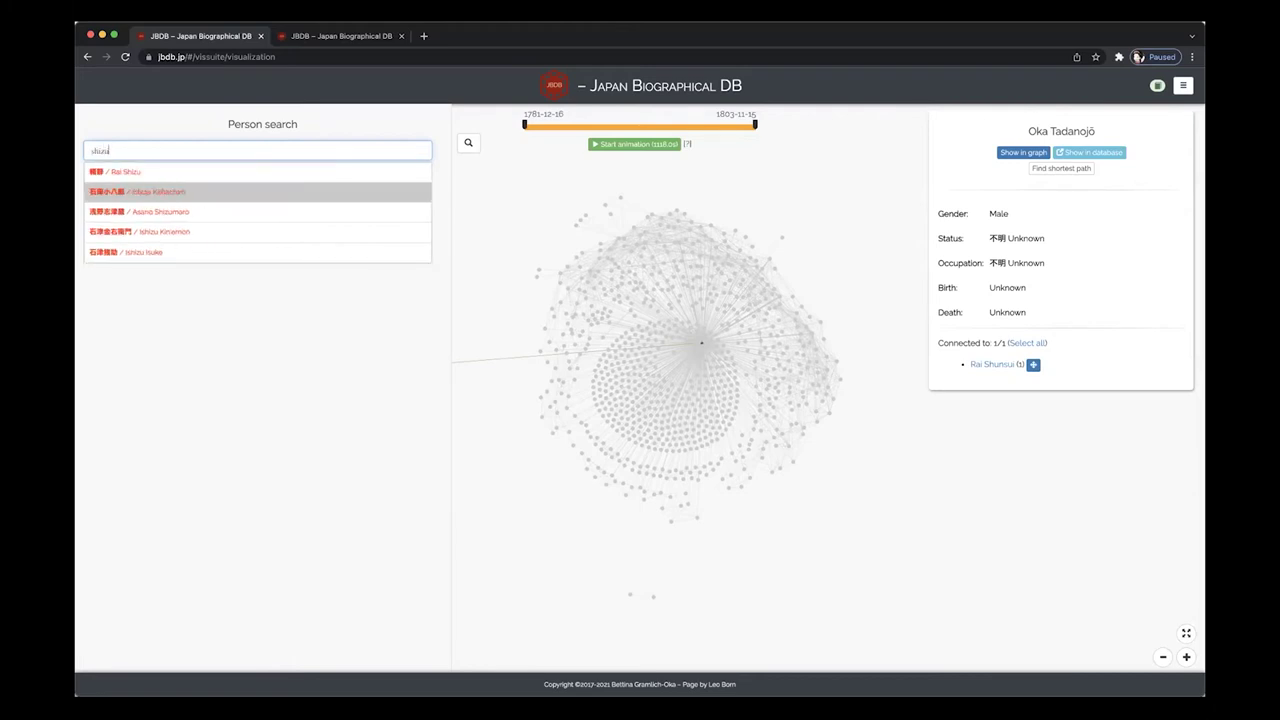
click(163, 171)
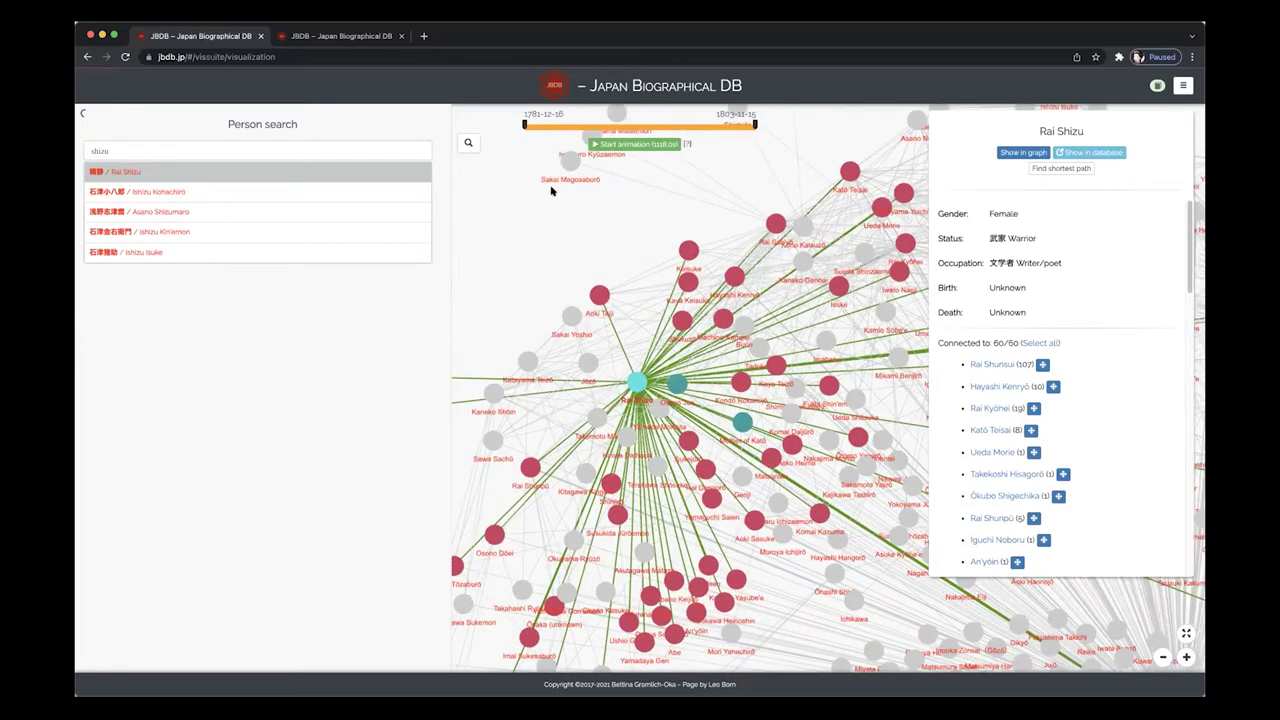
click(468, 142)
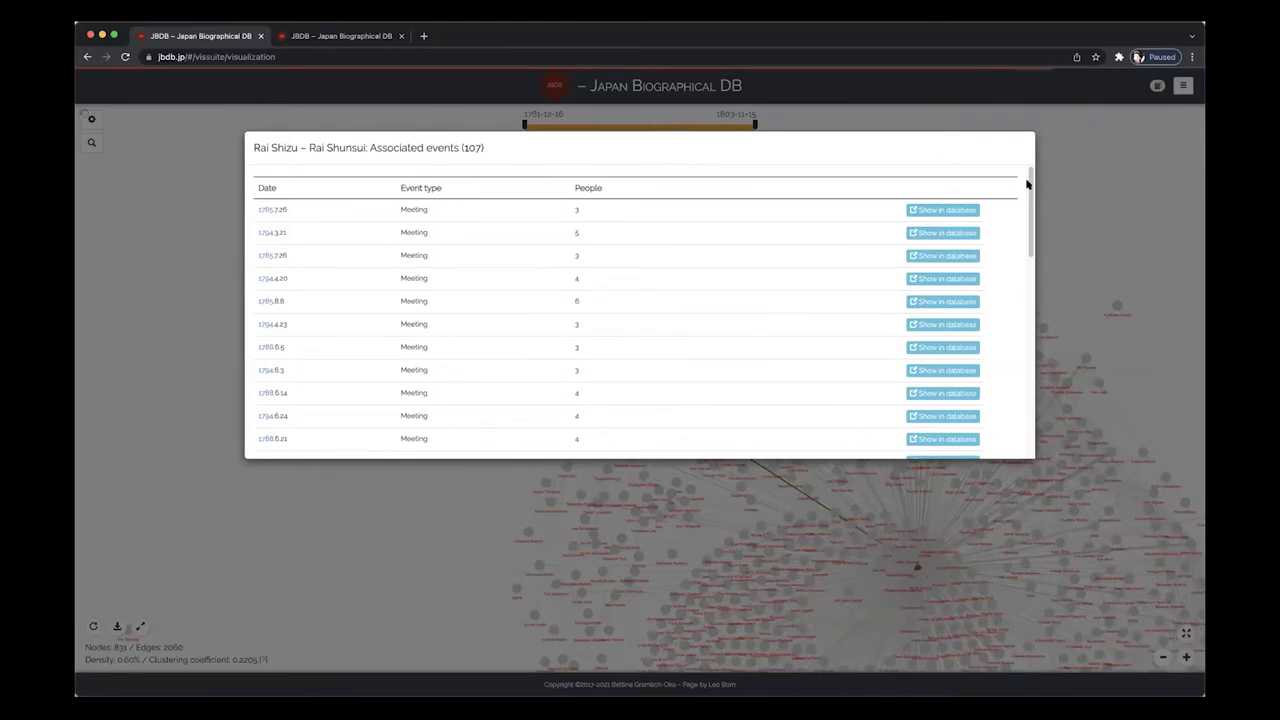
- Look through the Rai Shizu–Rai Shunsui events in the 春水日記 network, comparing against the 梅颸日記 network, and close the list
drag(1029, 173, 634, 110)
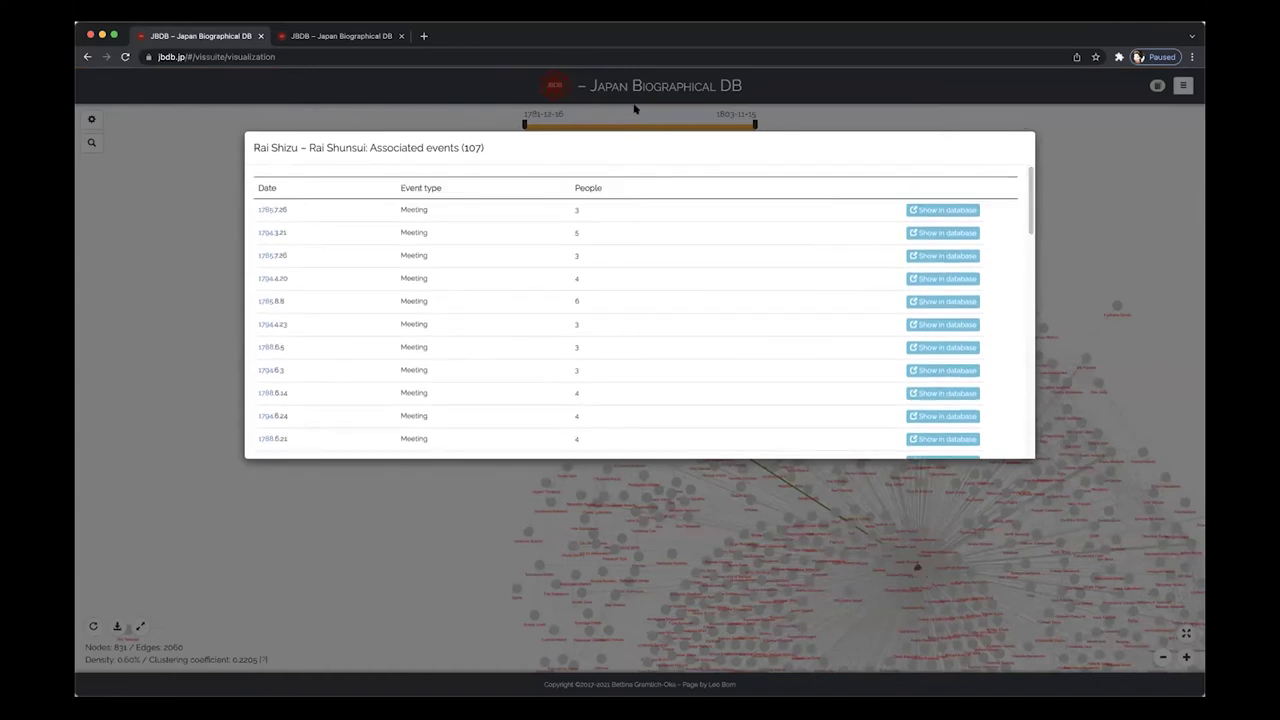
click(360, 36)
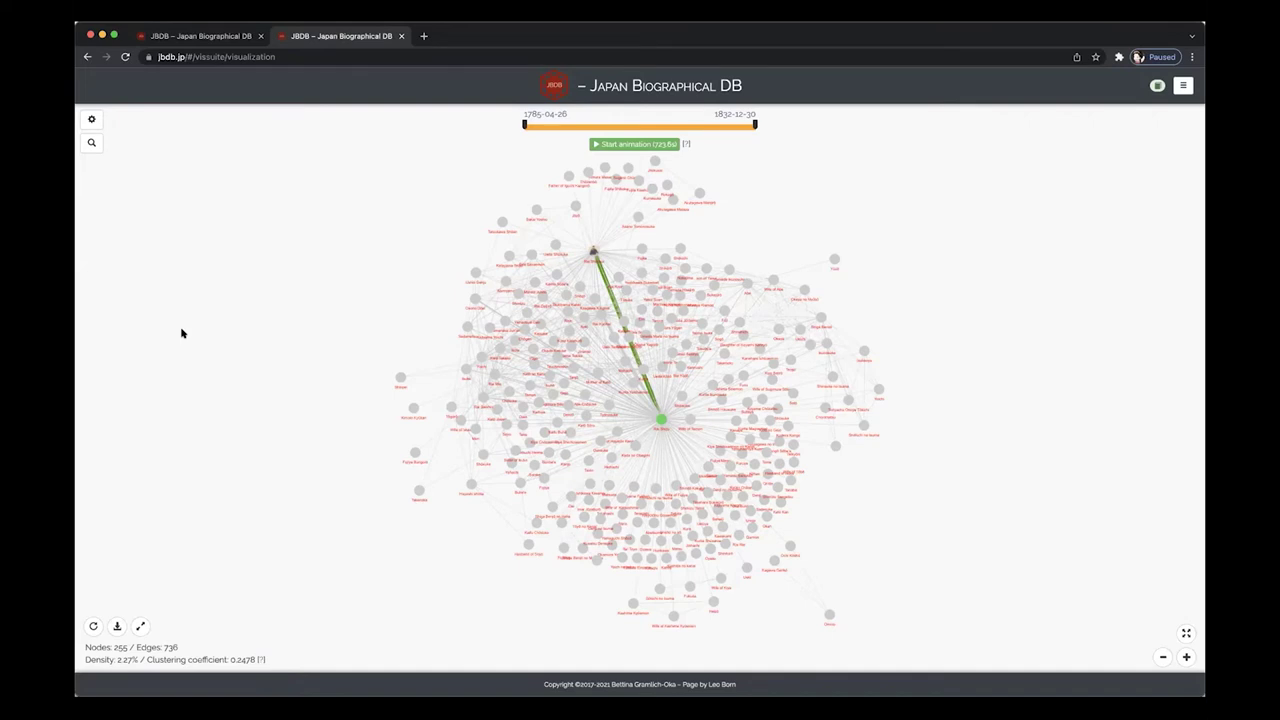
click(204, 36)
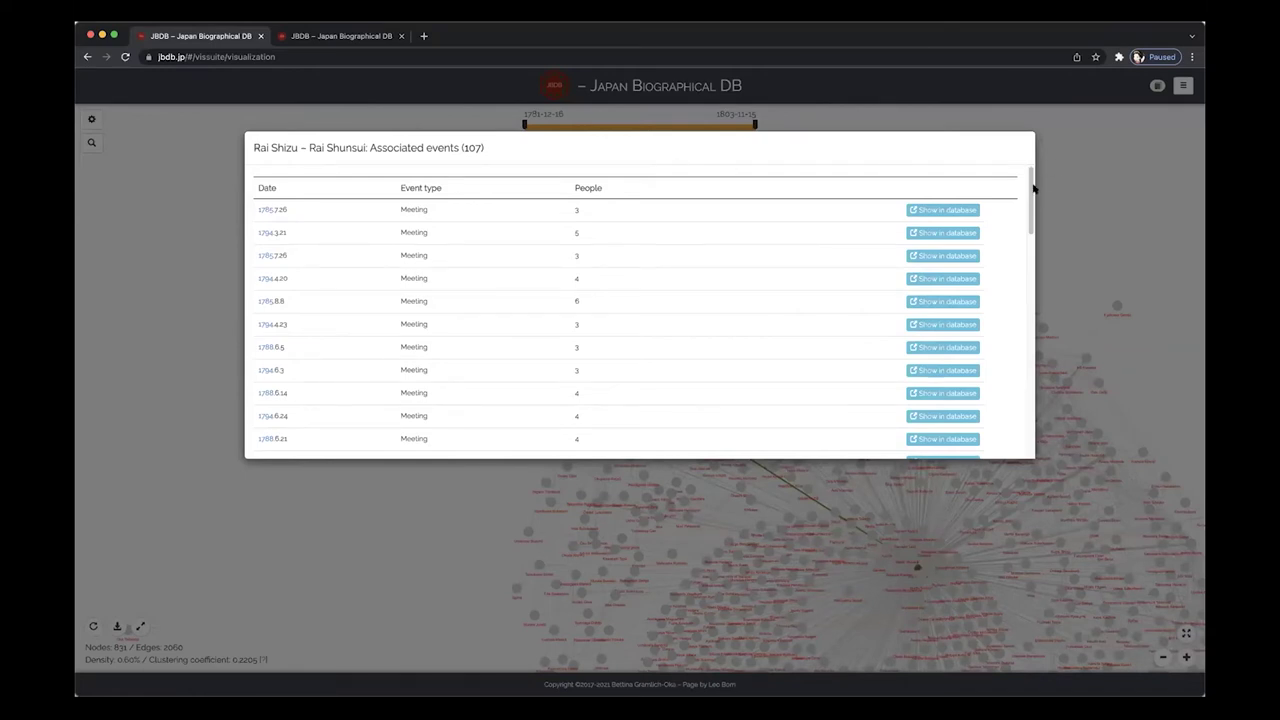
drag(1031, 180, 1038, 146)
click(196, 130)
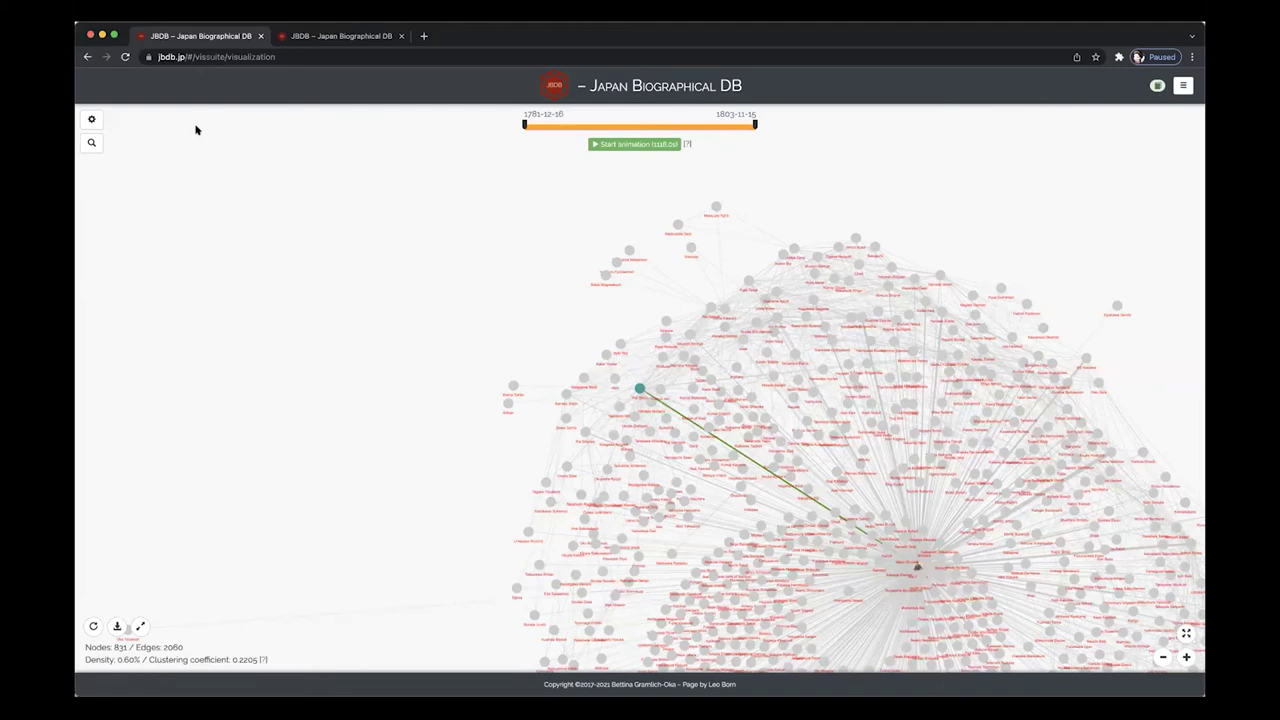
- Try to visualize the 梅颸日記 source by kinship relations with a maximum distance of 3, starting from that network's settings page
click(320, 37)
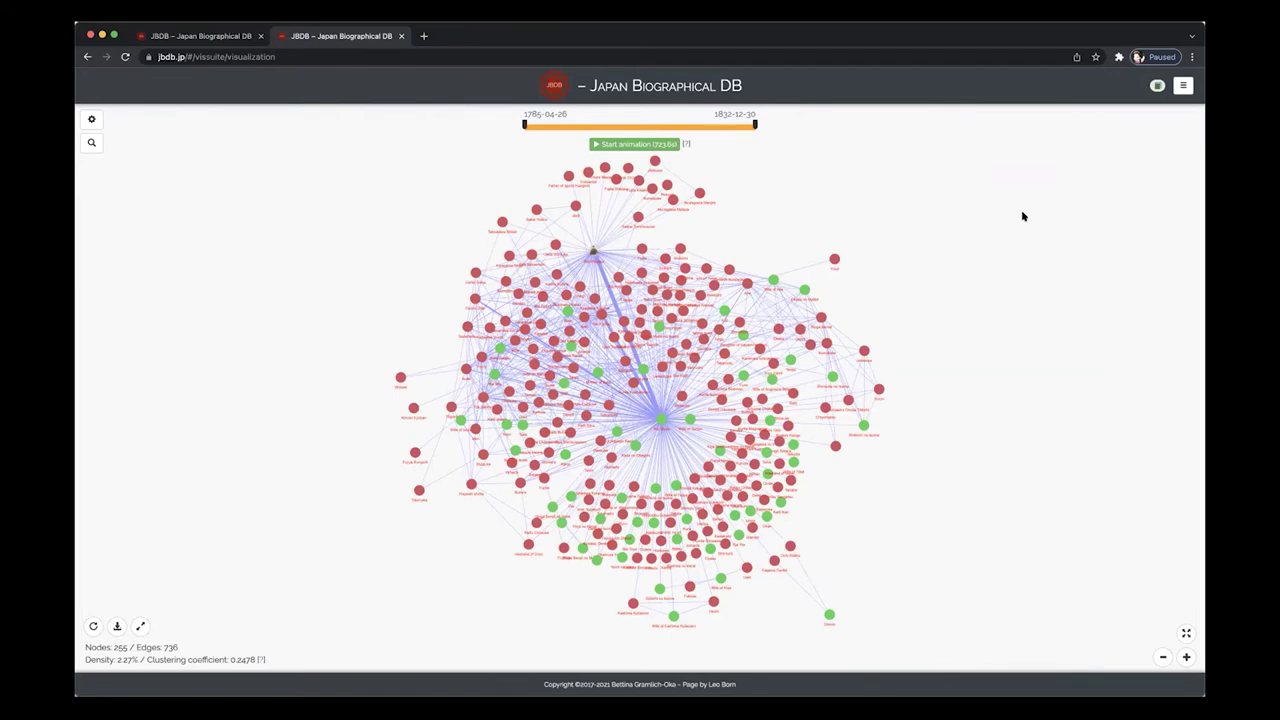
click(1183, 87)
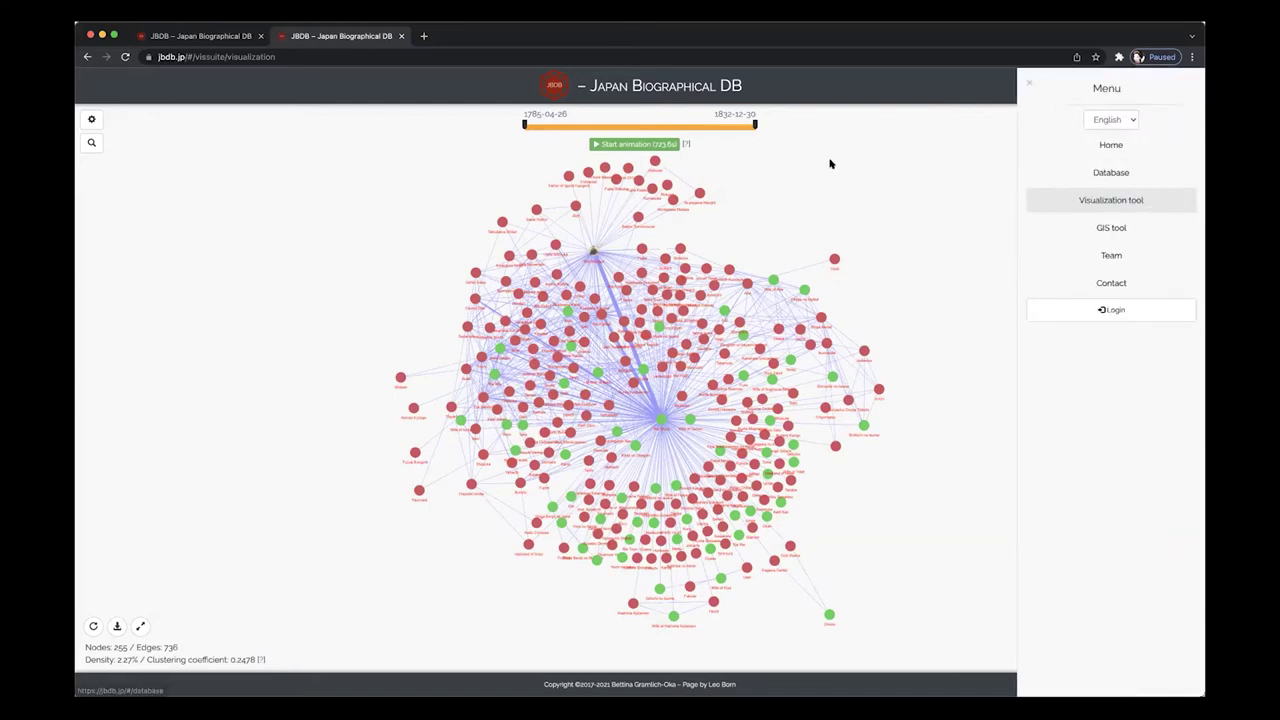
click(93, 121)
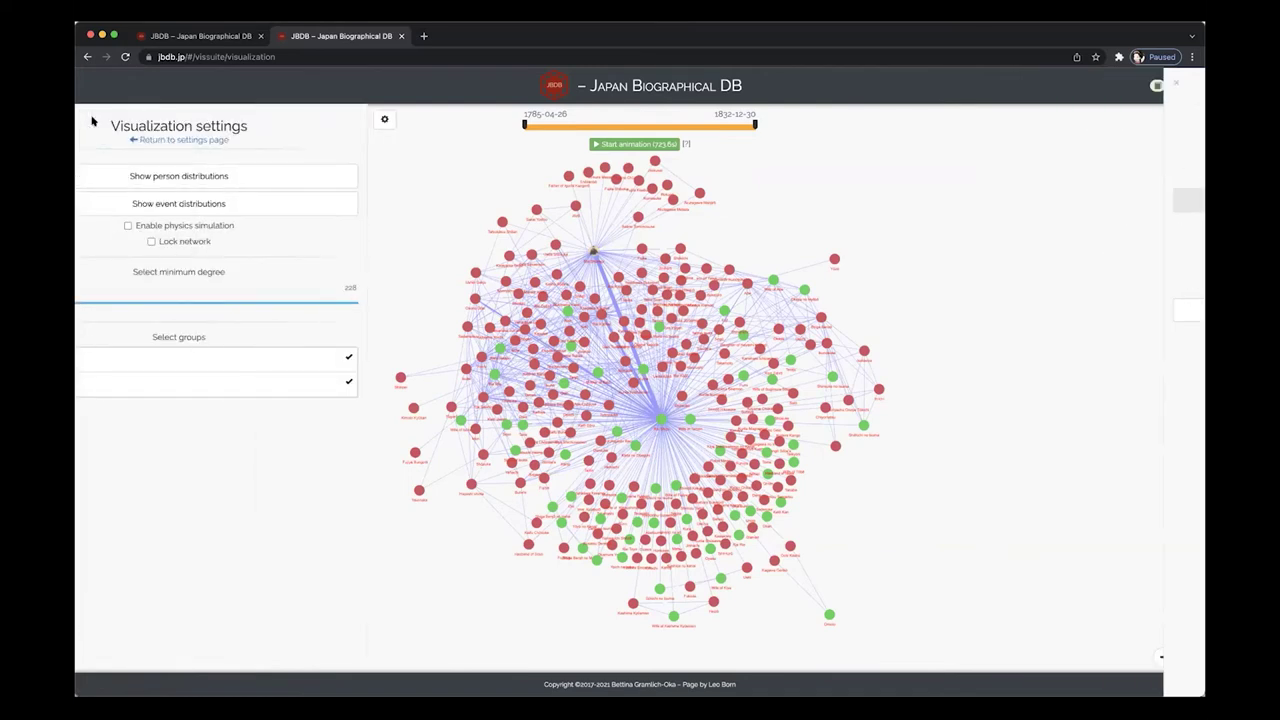
click(230, 140)
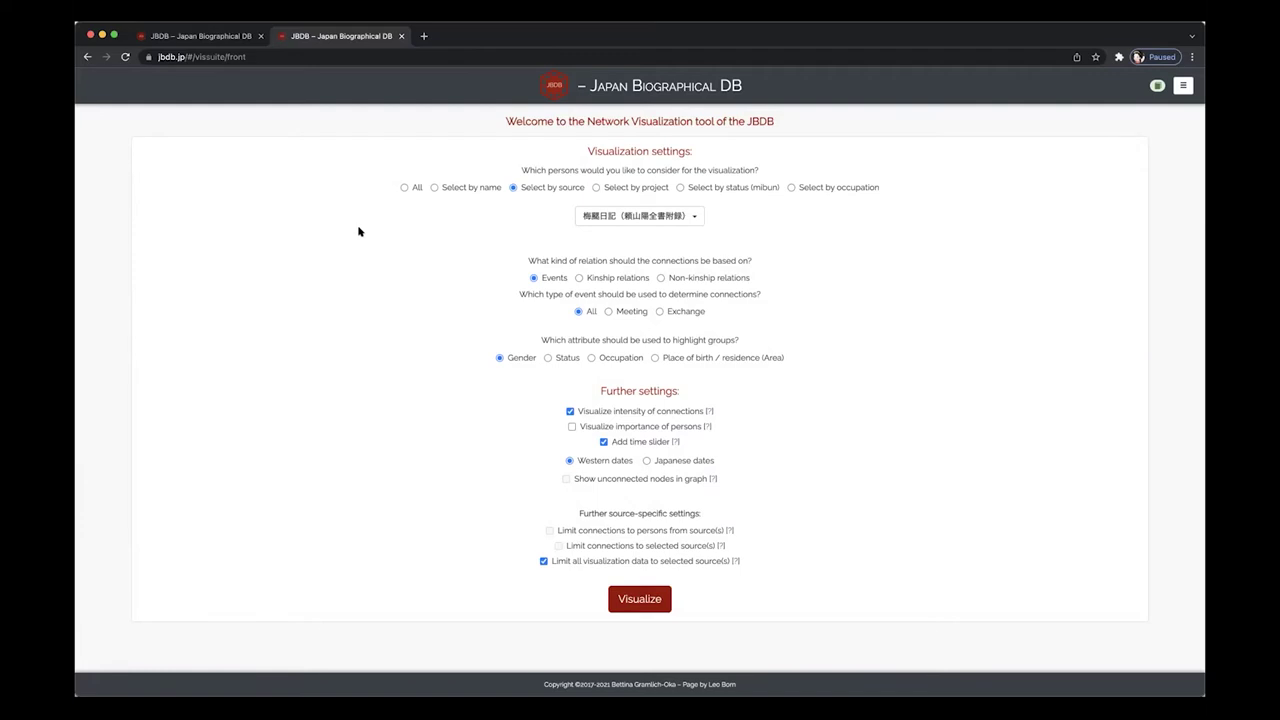
click(578, 278)
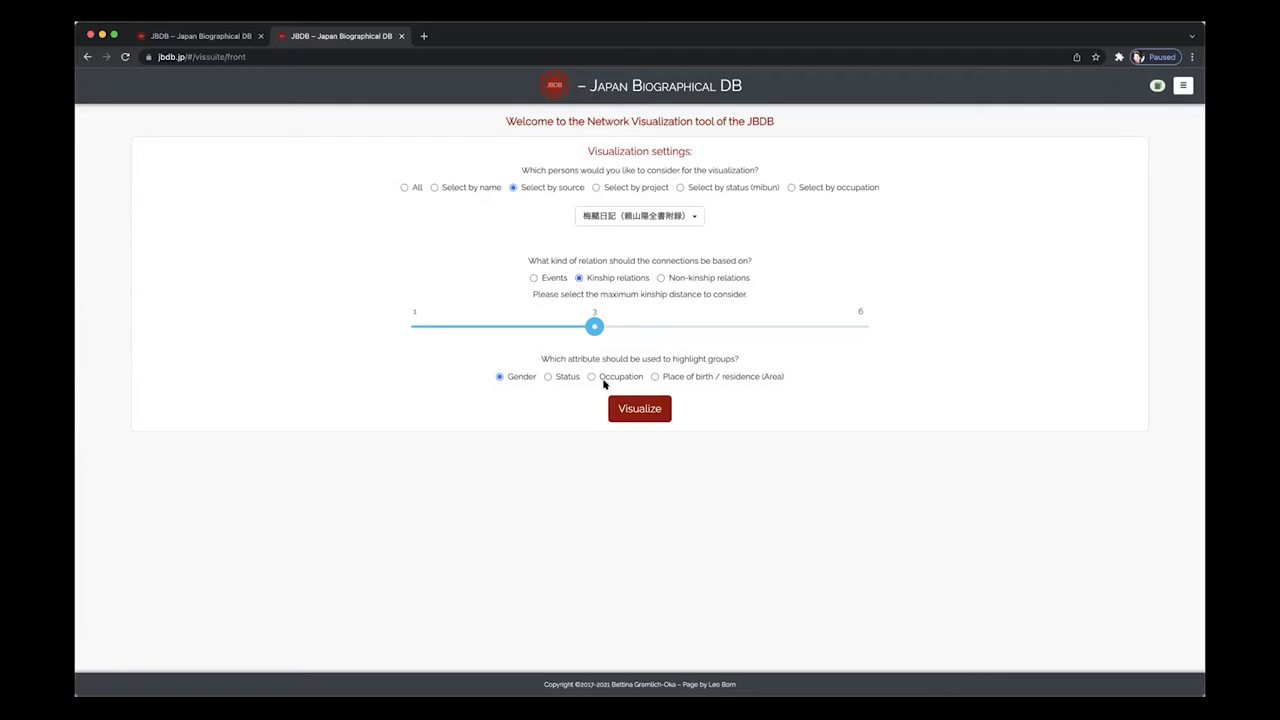
click(632, 408)
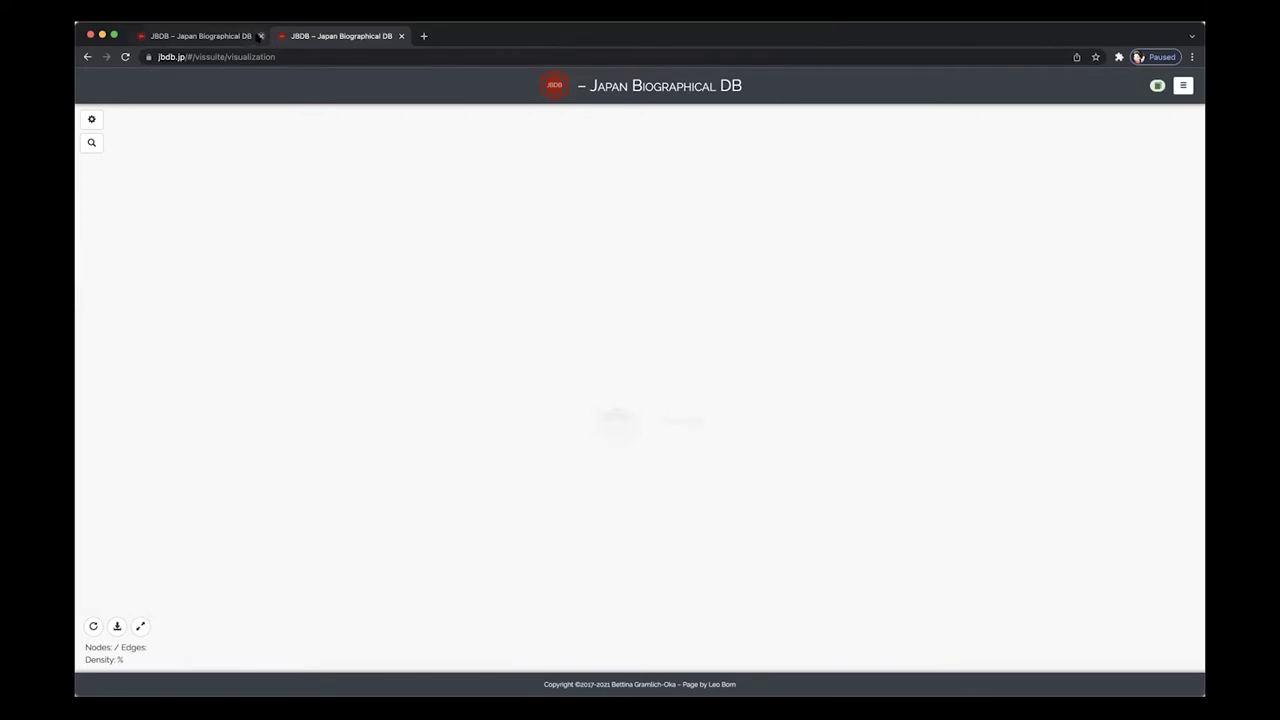
- Close the other network's browser tab, reload the blank visualization, and return to the visualization settings page
click(260, 36)
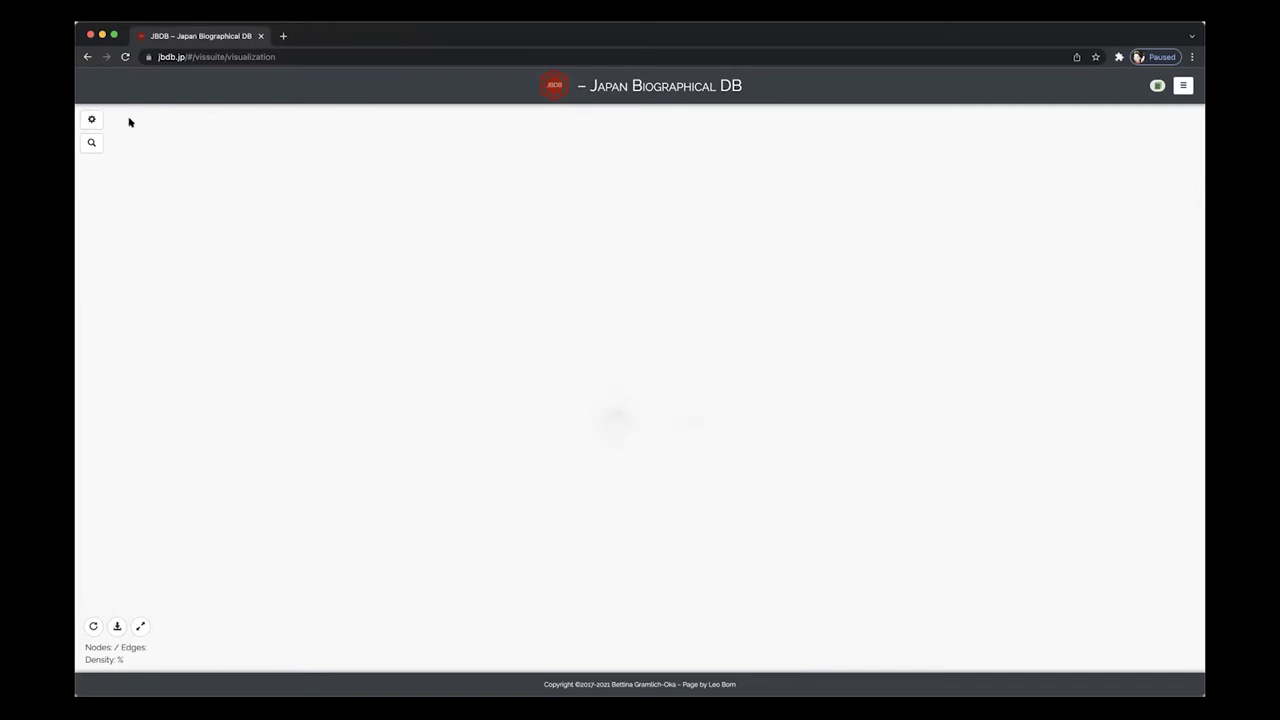
click(90, 119)
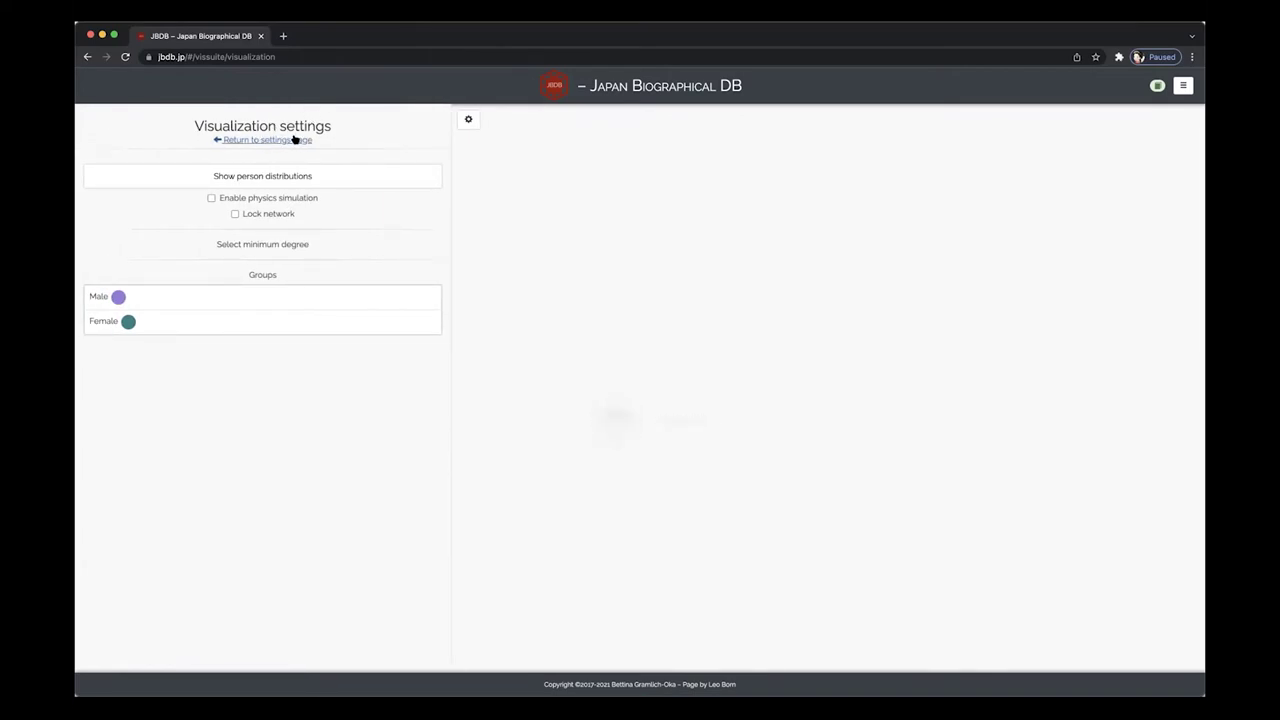
click(125, 57)
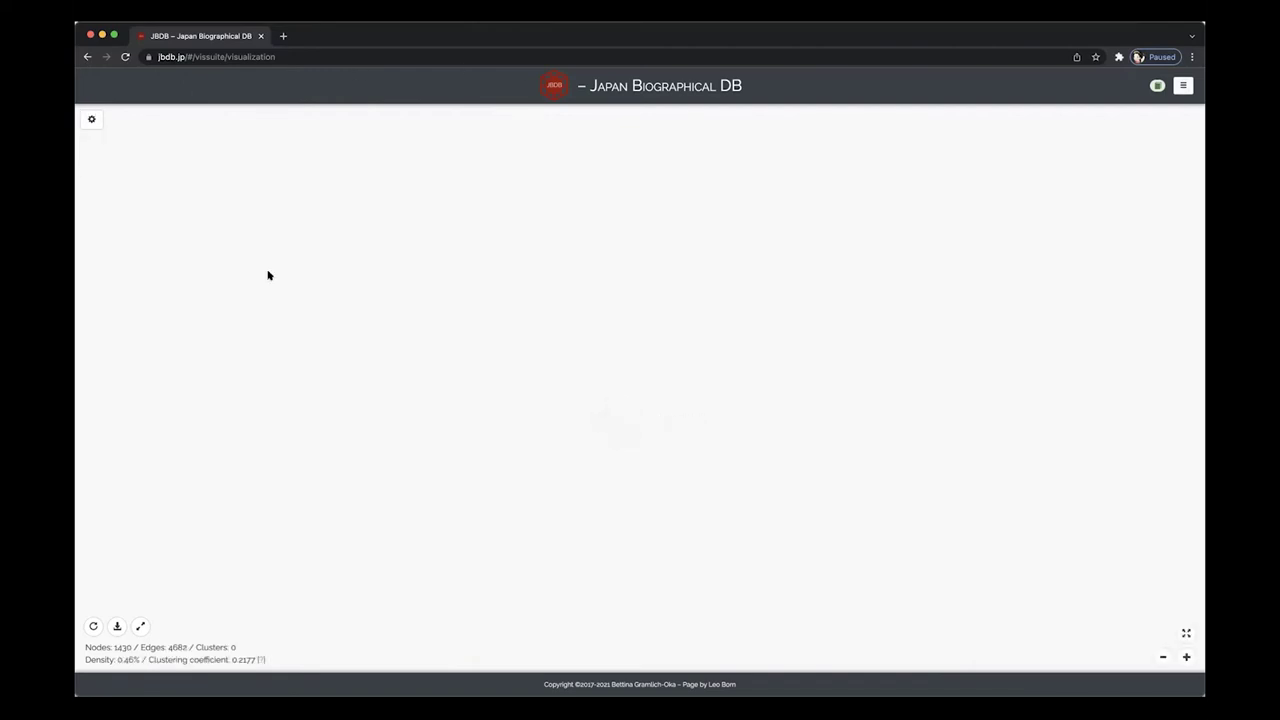
click(406, 200)
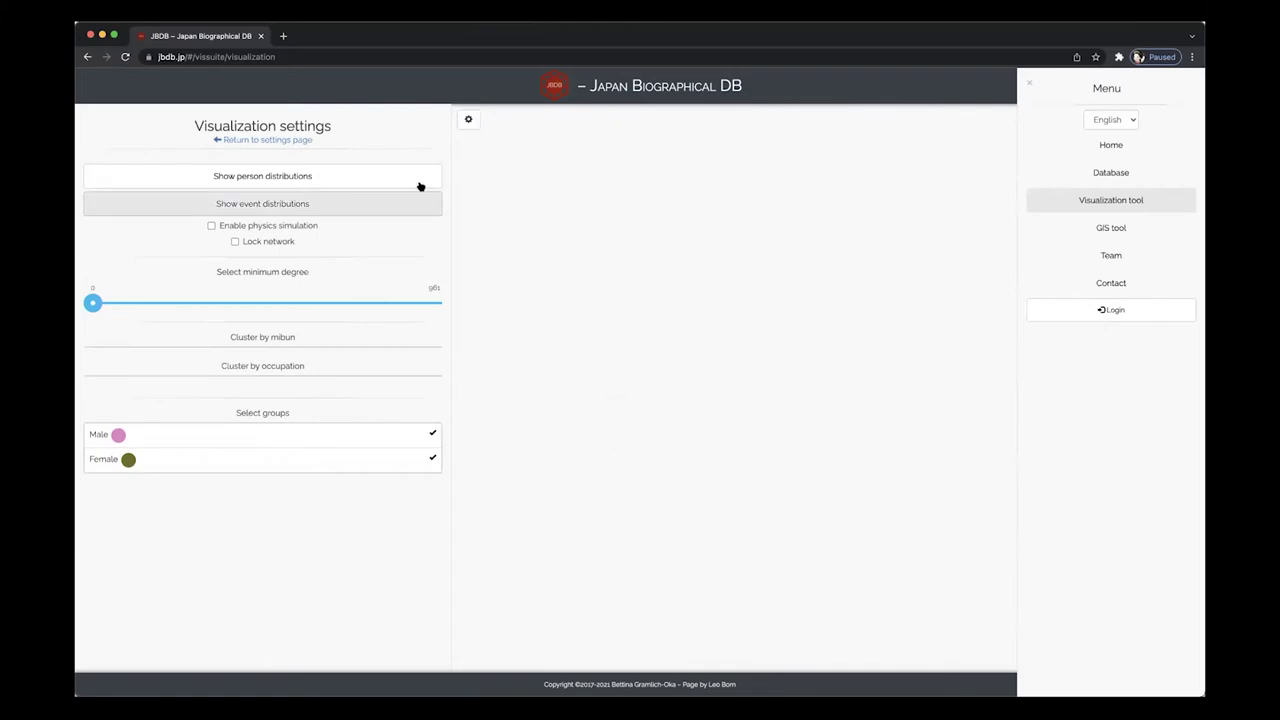
click(273, 140)
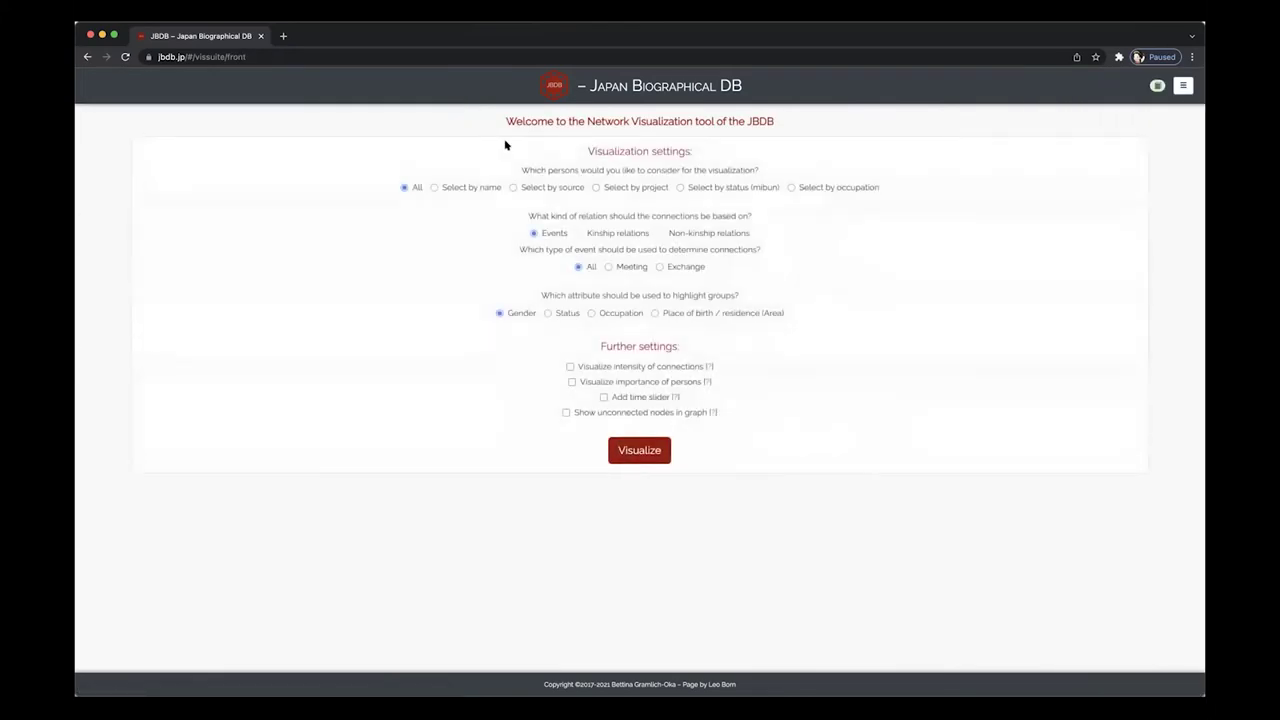
click(513, 187)
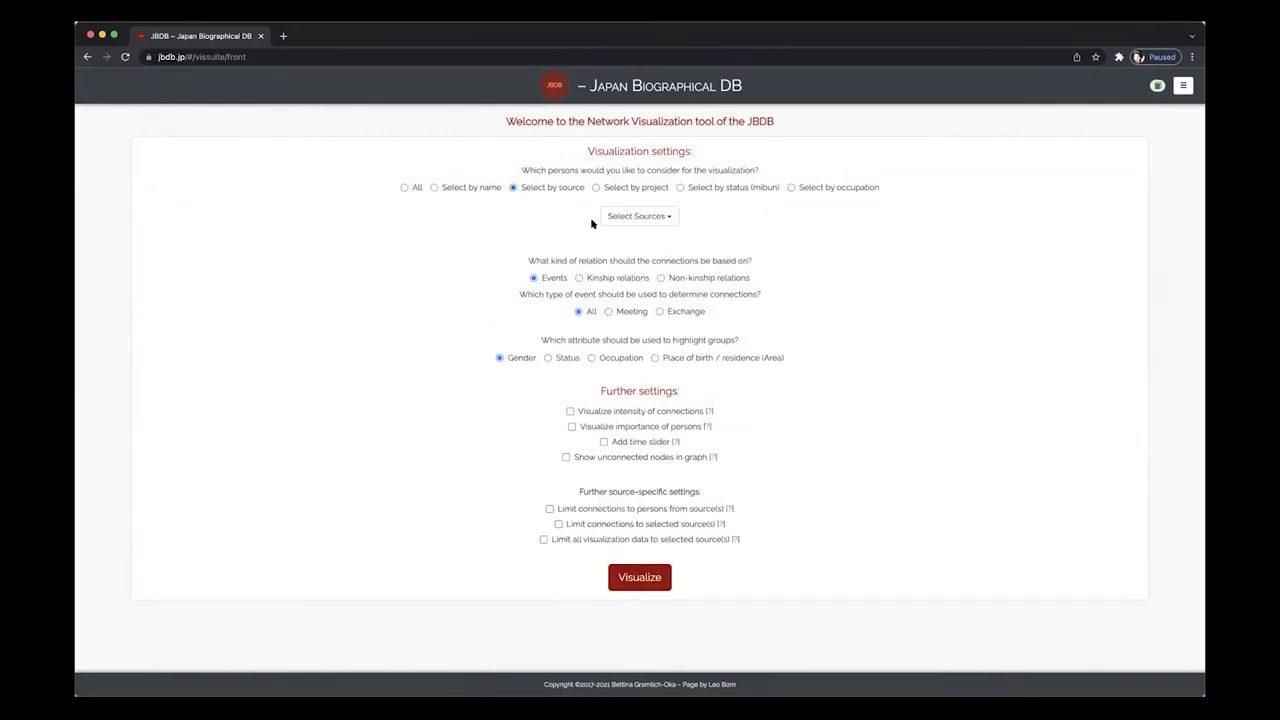
click(670, 216)
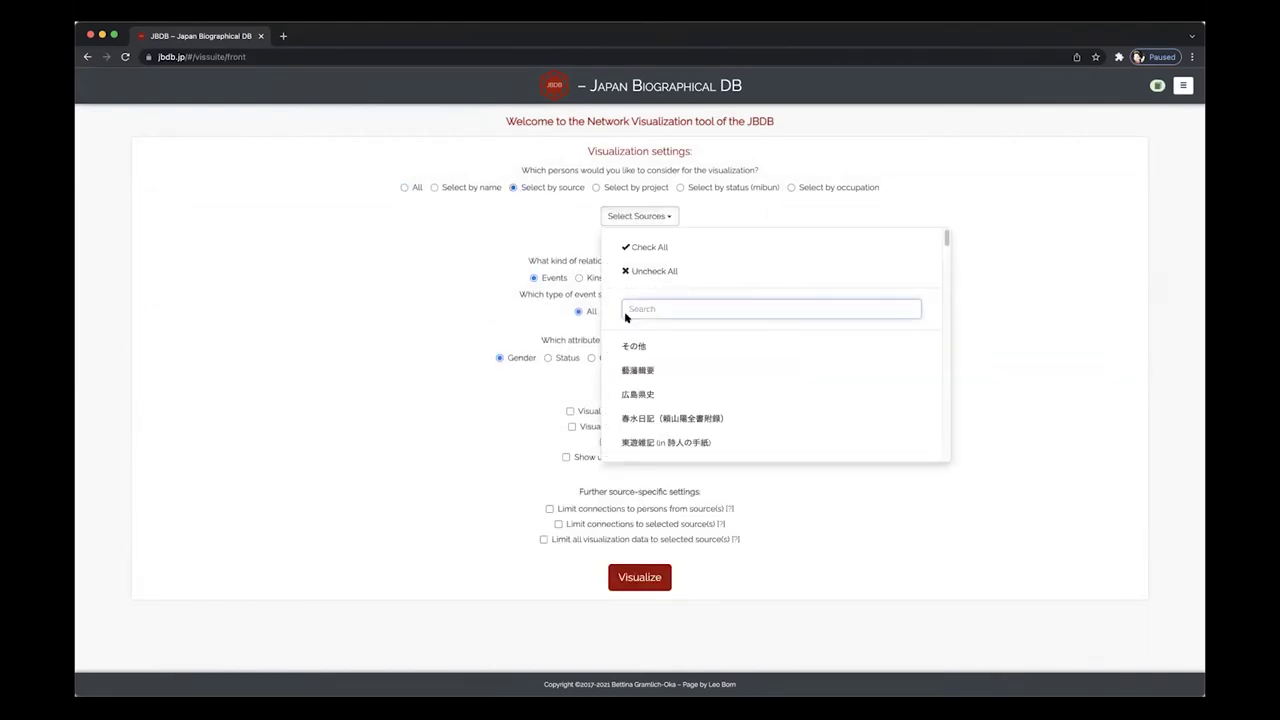
text(日記)
key(Return)
key(BackSpace)
key(BackSpace)
click(534, 228)
click(434, 187)
click(515, 231)
text(a)
key(Return)
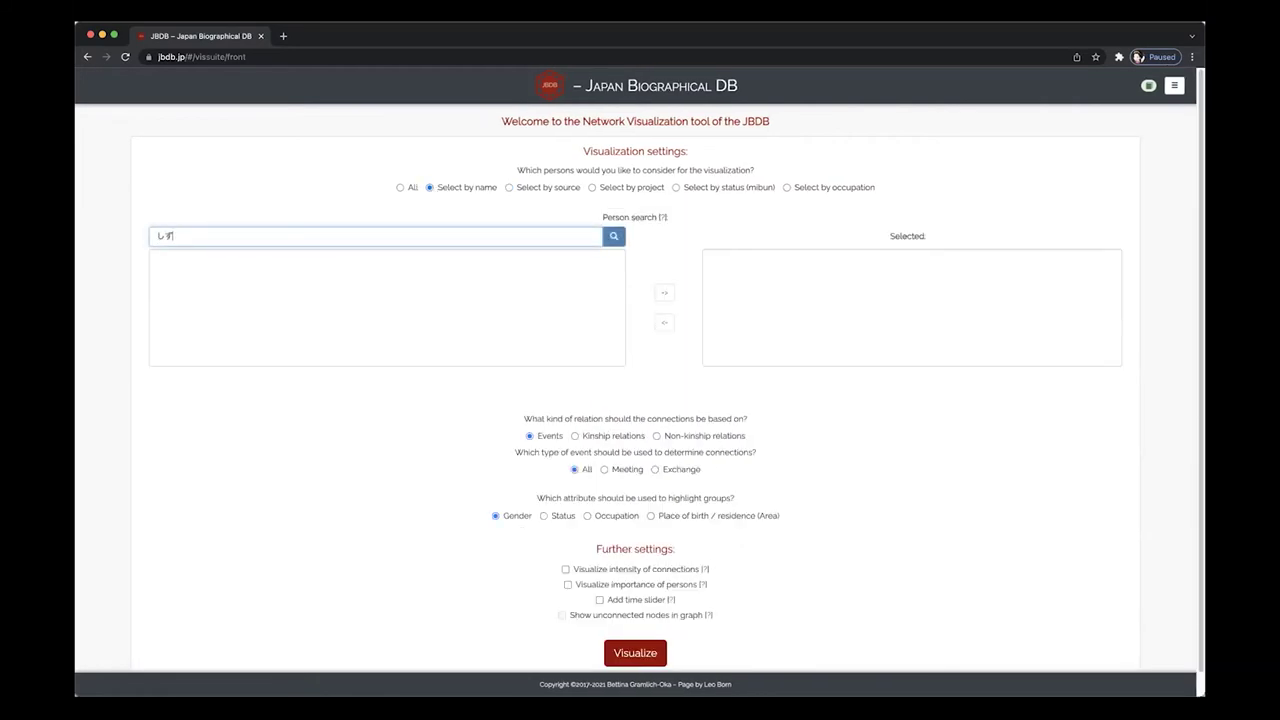
key(BackSpace)
text(shizu)
double_click(323, 260)
double_click(752, 341)
double_click(232, 260)
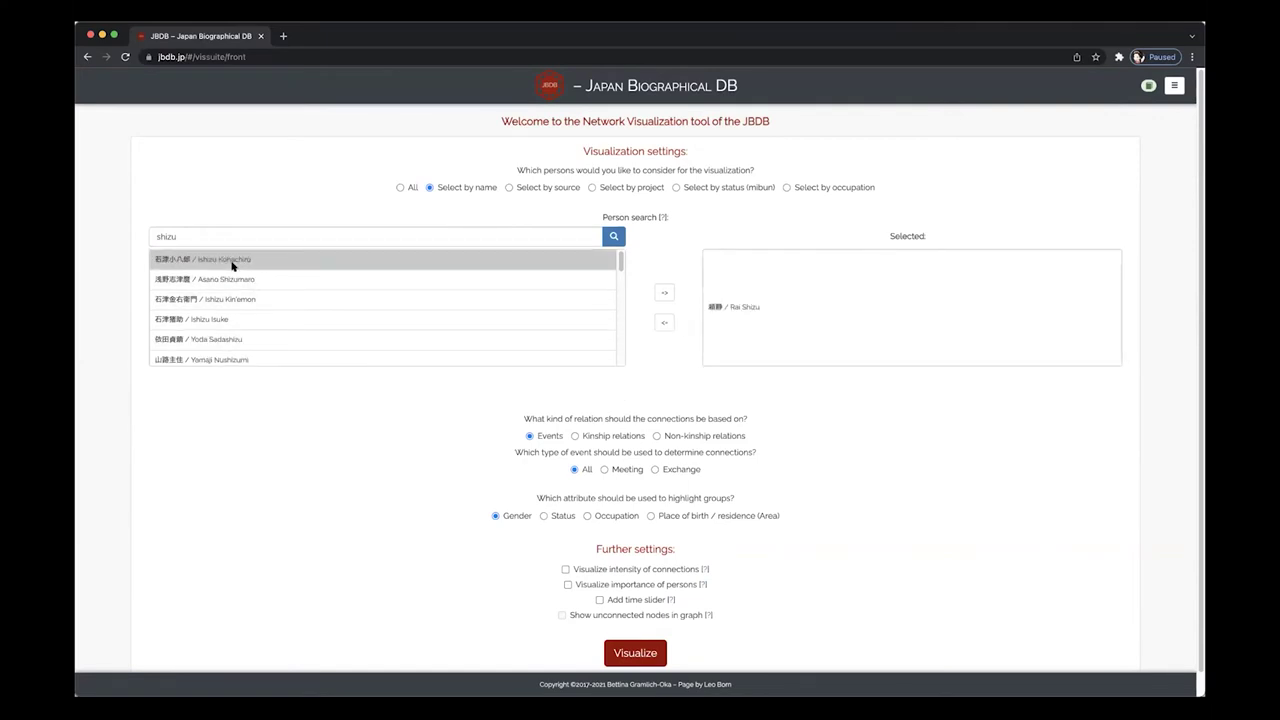
- Visualize Rai Shizu's kinship relations up to distance 3, highlighted by gender, and look over the whole network and its settings
click(576, 436)
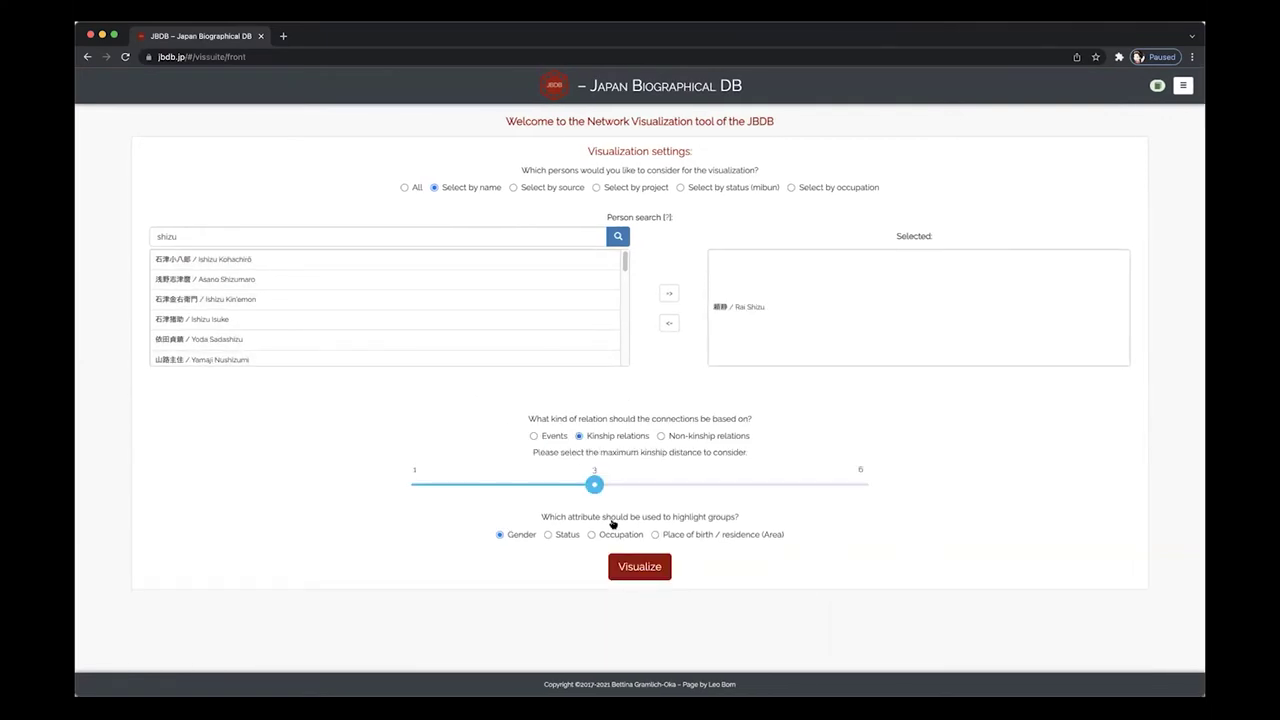
click(629, 560)
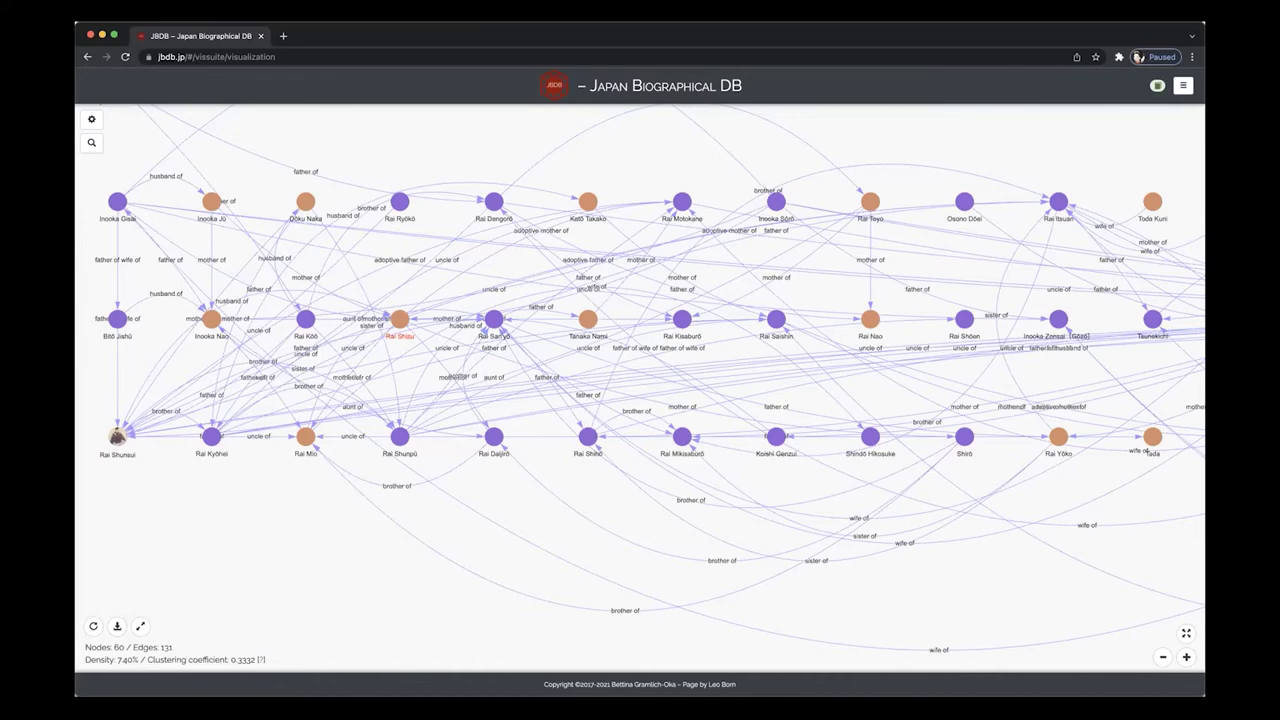
click(1162, 657)
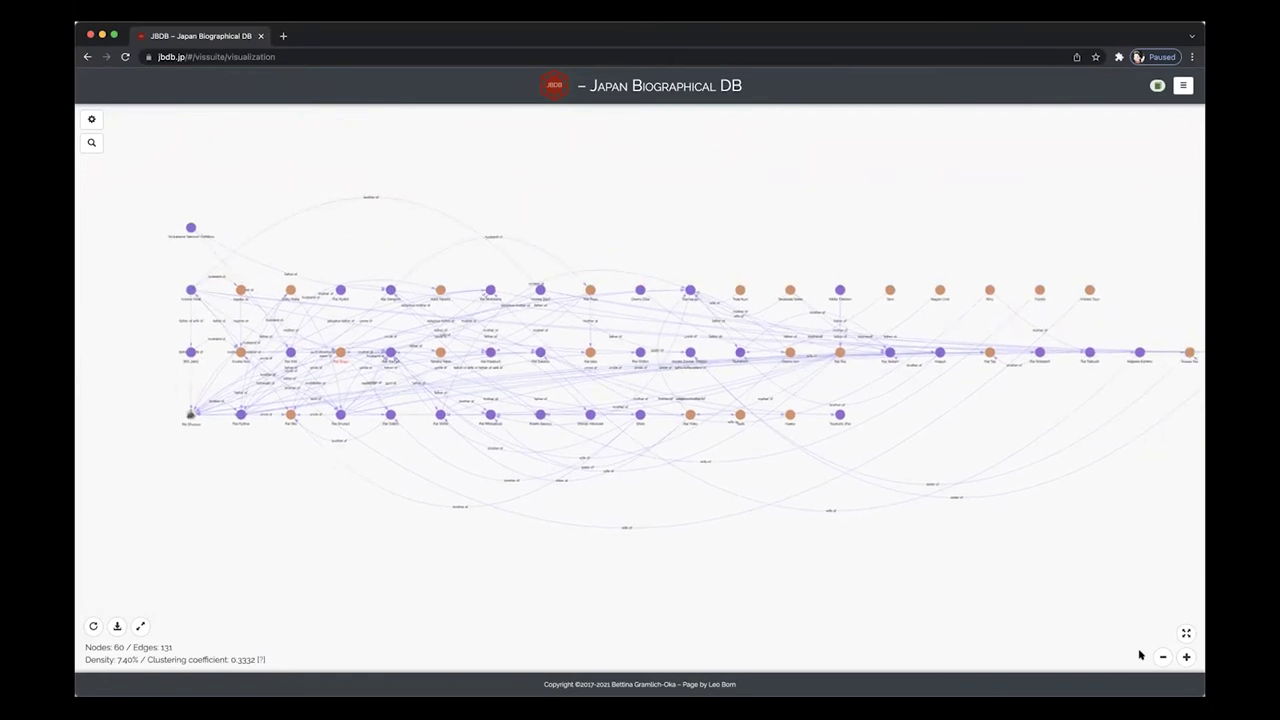
click(1187, 657)
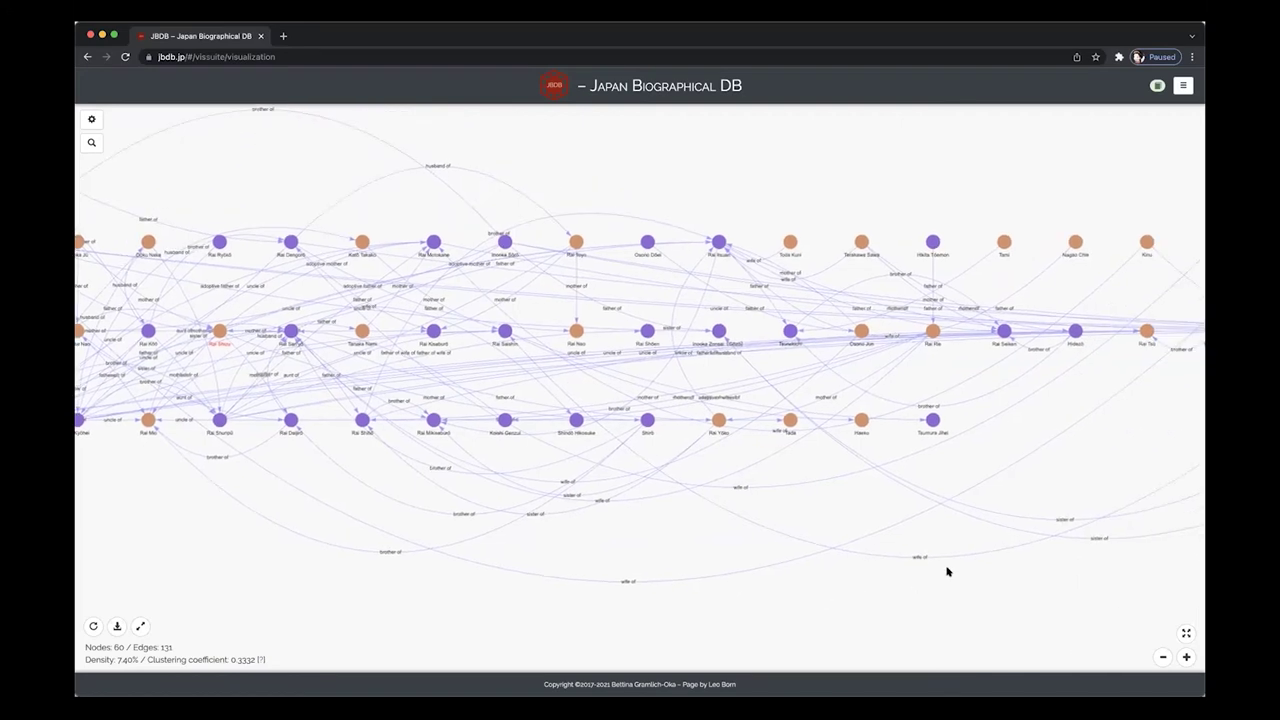
click(1162, 656)
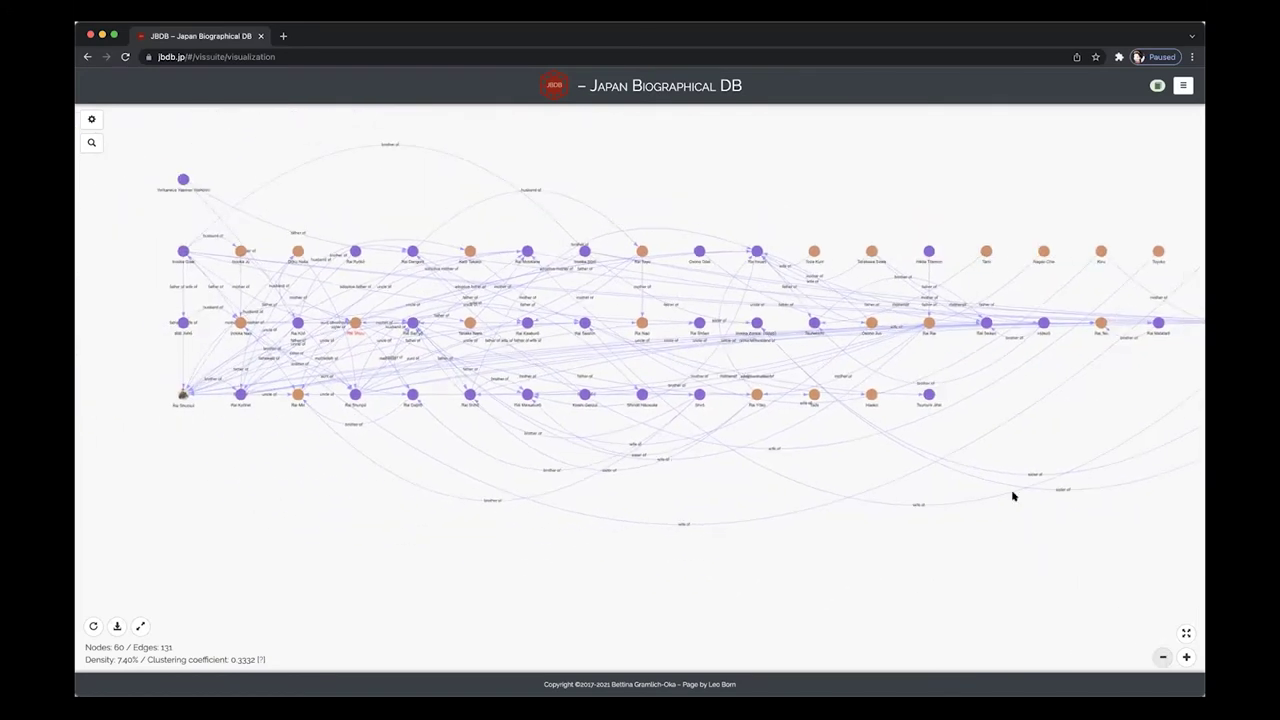
click(91, 119)
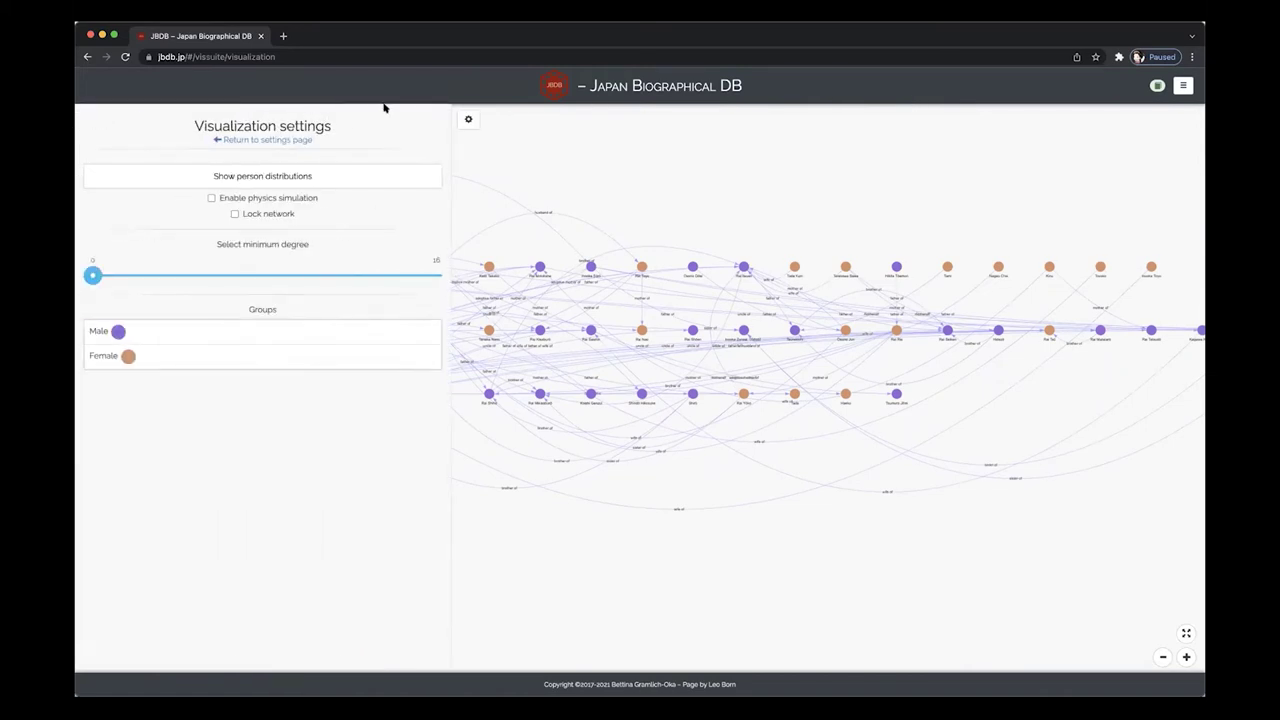
click(468, 119)
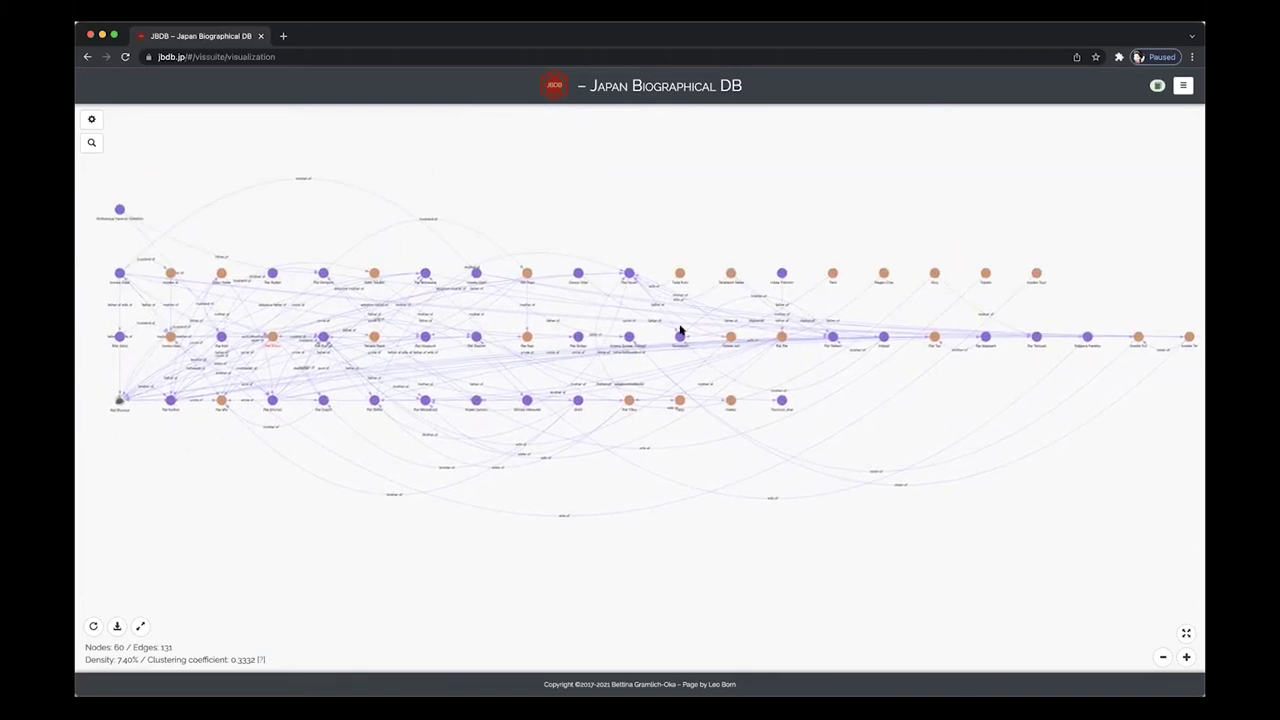
- Examine the details and relatives of Inooka Zonsai, Rai Shizu and Rai Kōō in the kinship graph
click(629, 324)
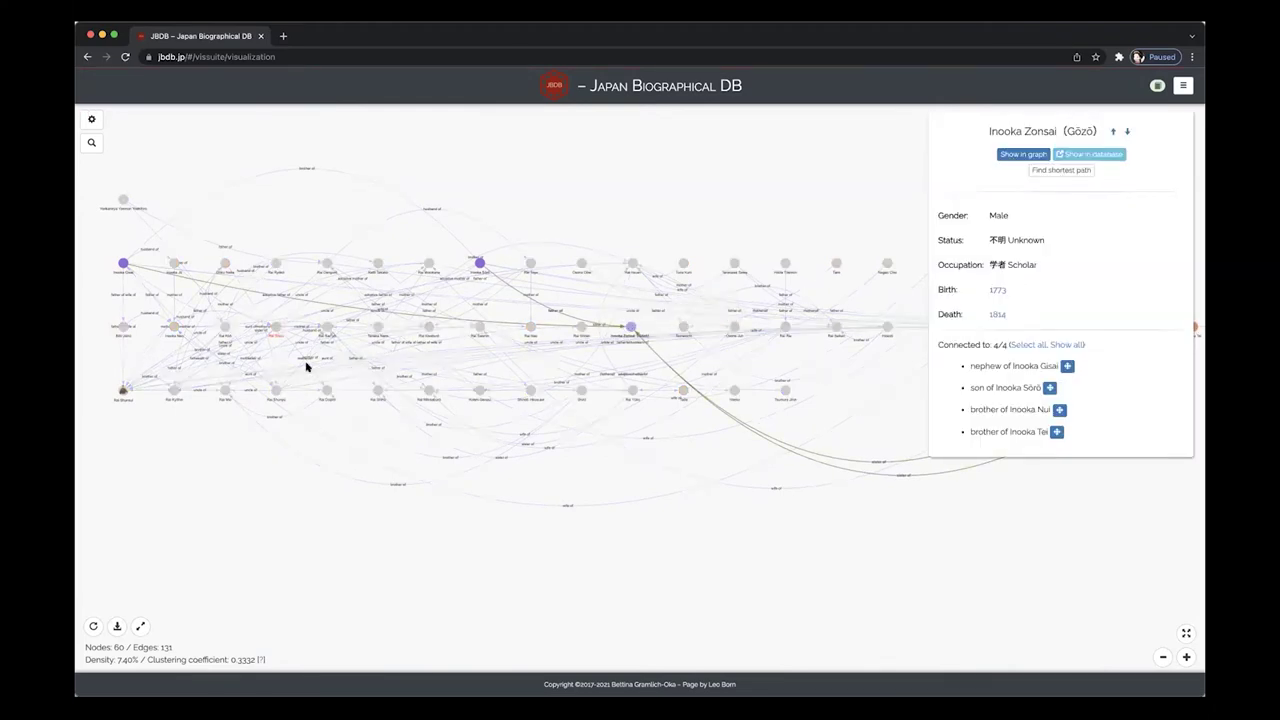
click(275, 328)
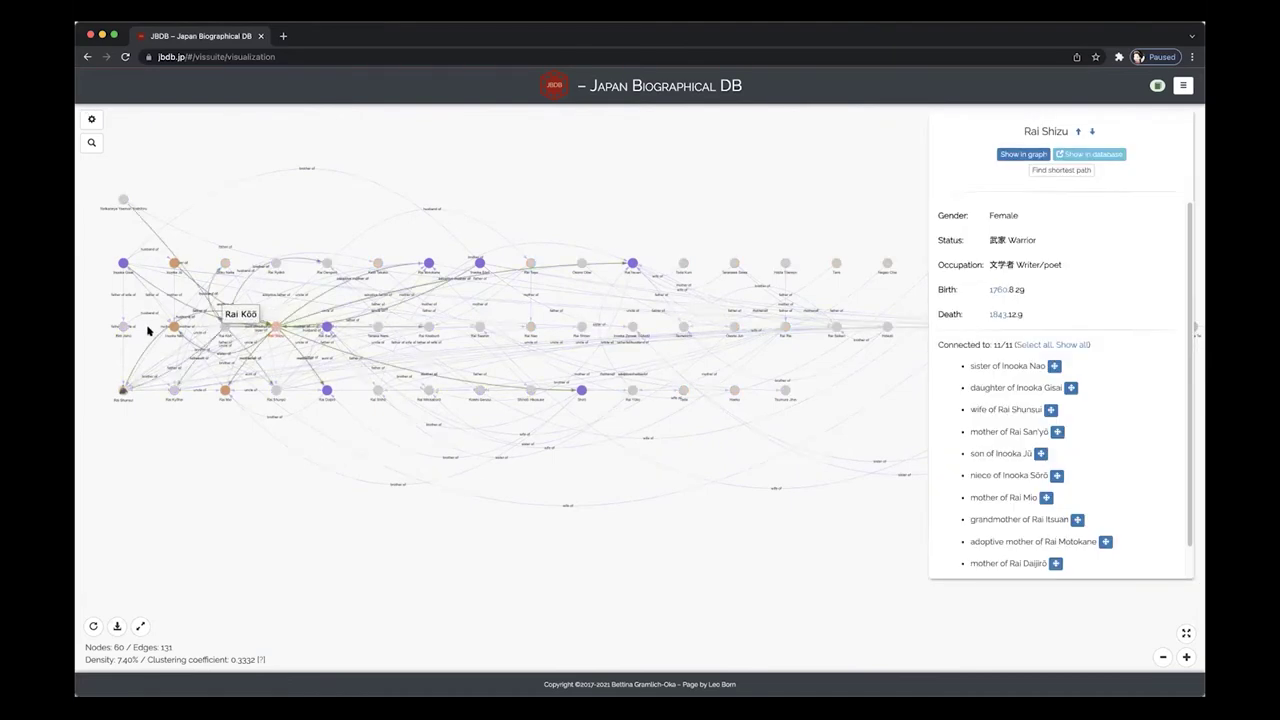
click(224, 328)
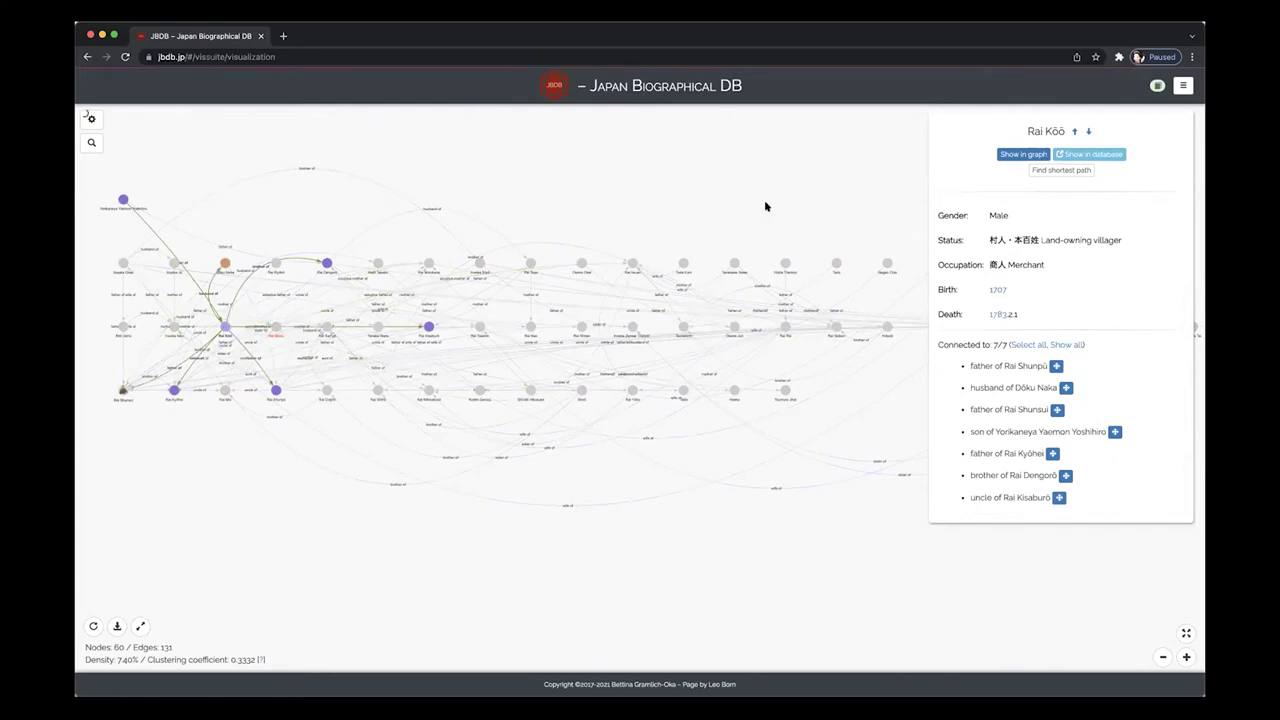
- Move Rai Kōō up one generation row in the kinship graph and view Rai Itsuan's connections
click(1074, 131)
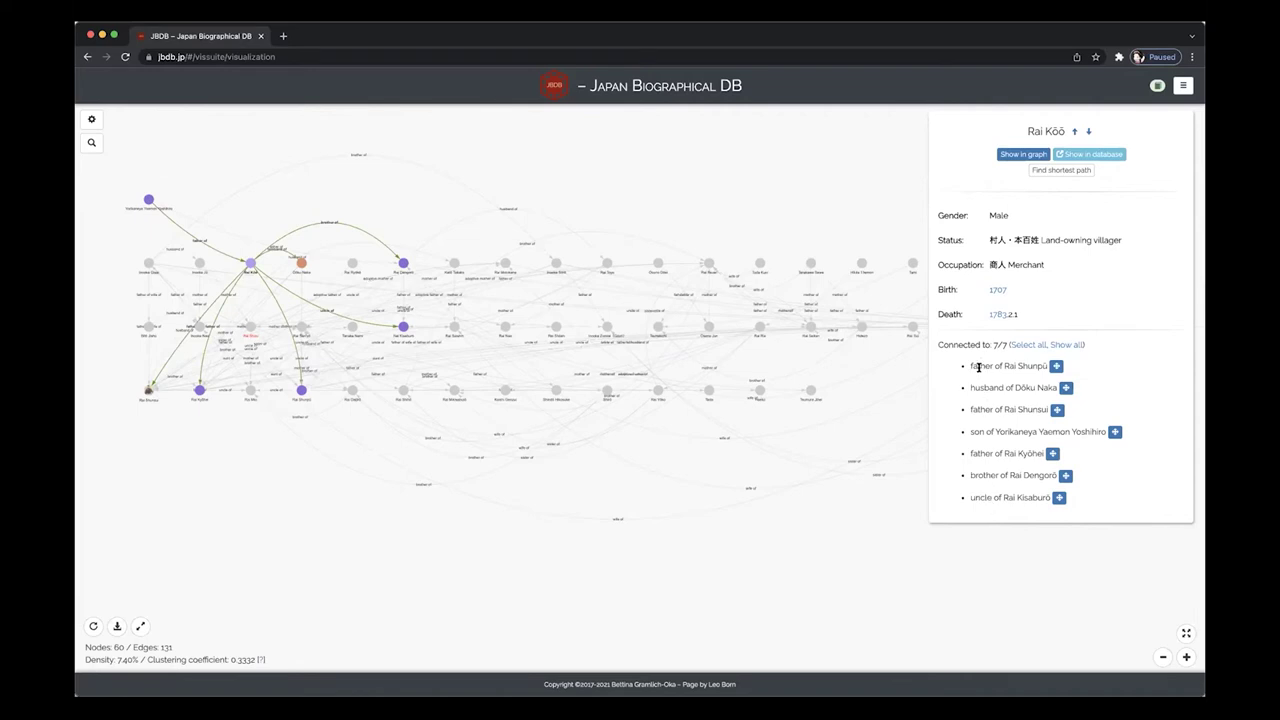
click(515, 568)
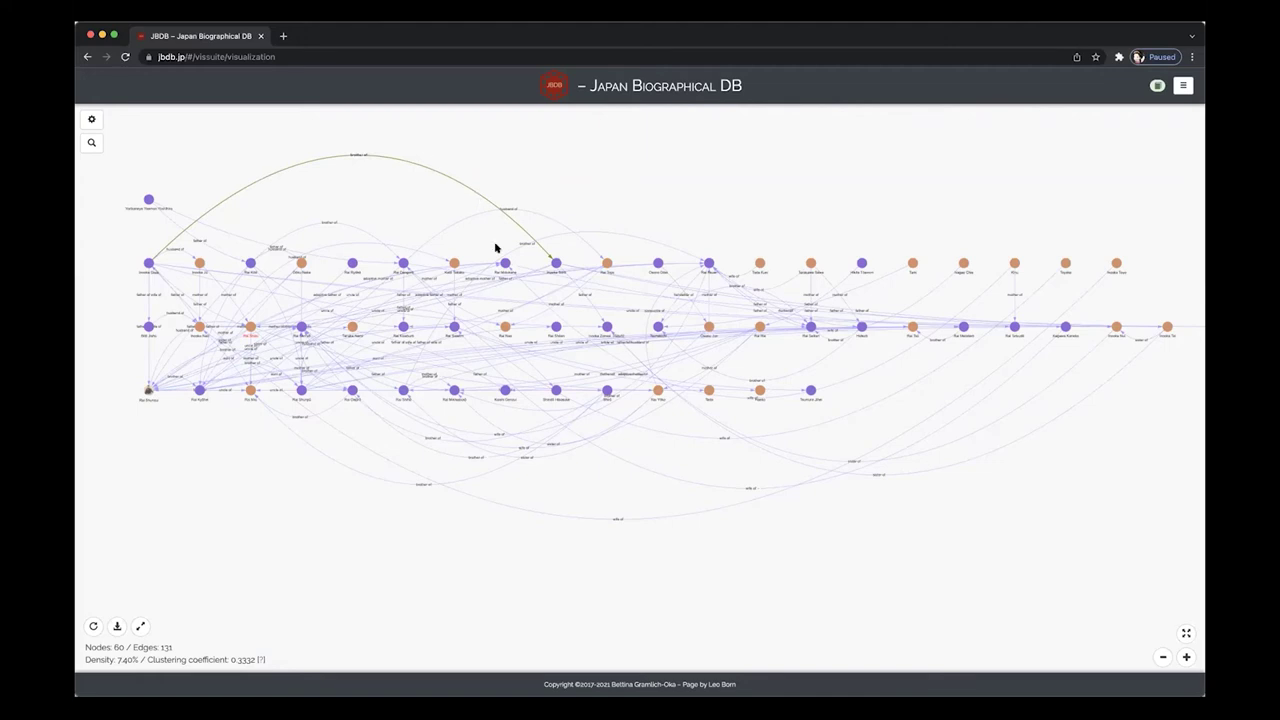
click(707, 264)
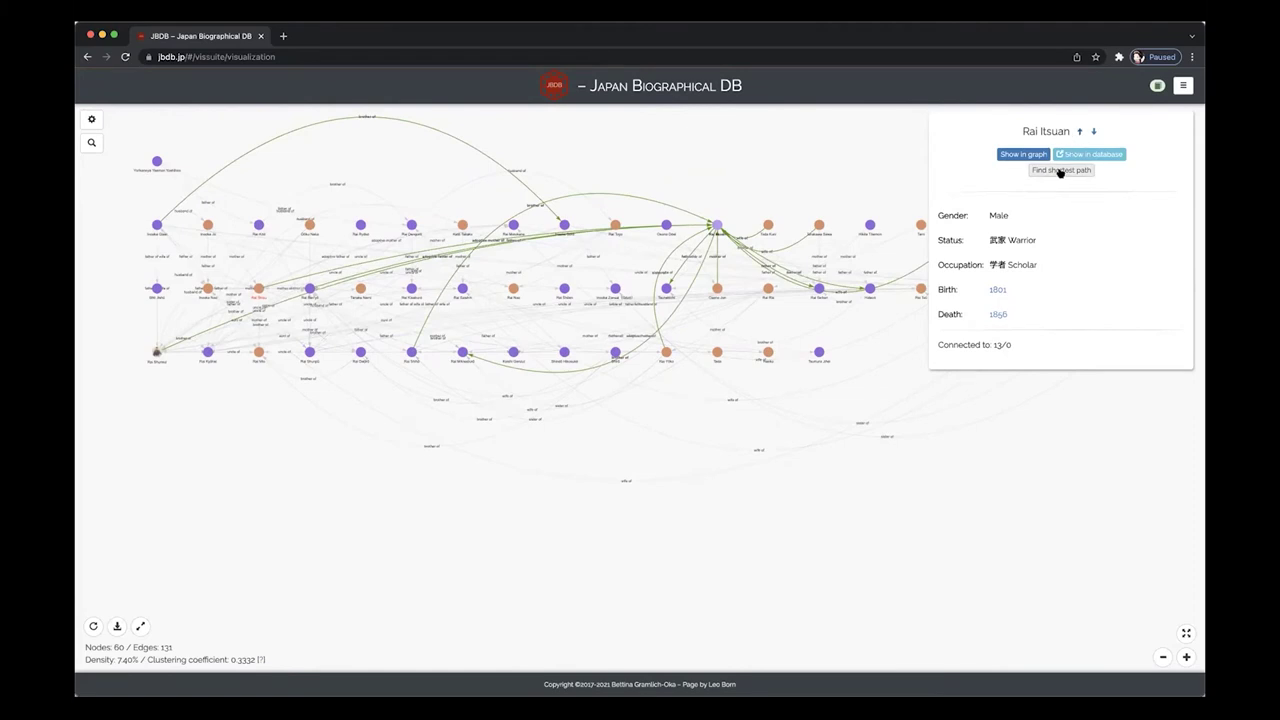
click(720, 520)
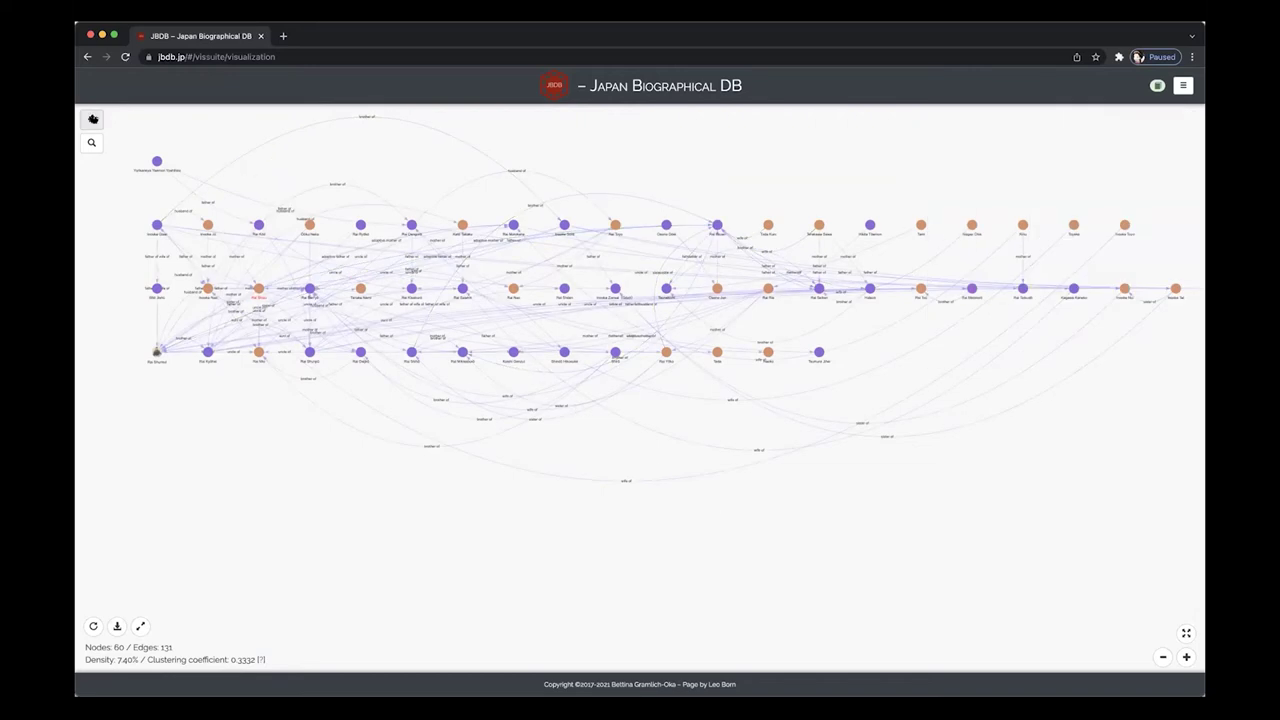
- Return to the visualization settings and visualize Rai Shizu's non-kinship relations up to distance 3, highlighted by gender
click(93, 119)
click(228, 140)
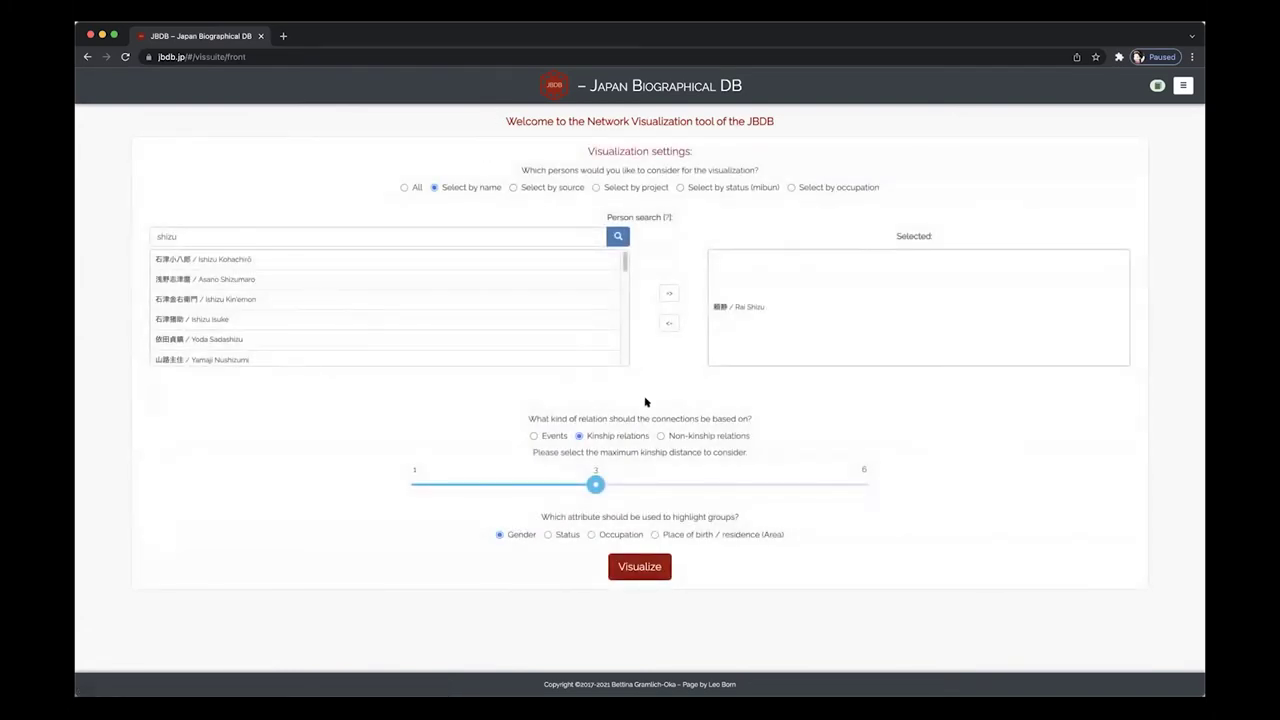
click(661, 436)
click(645, 563)
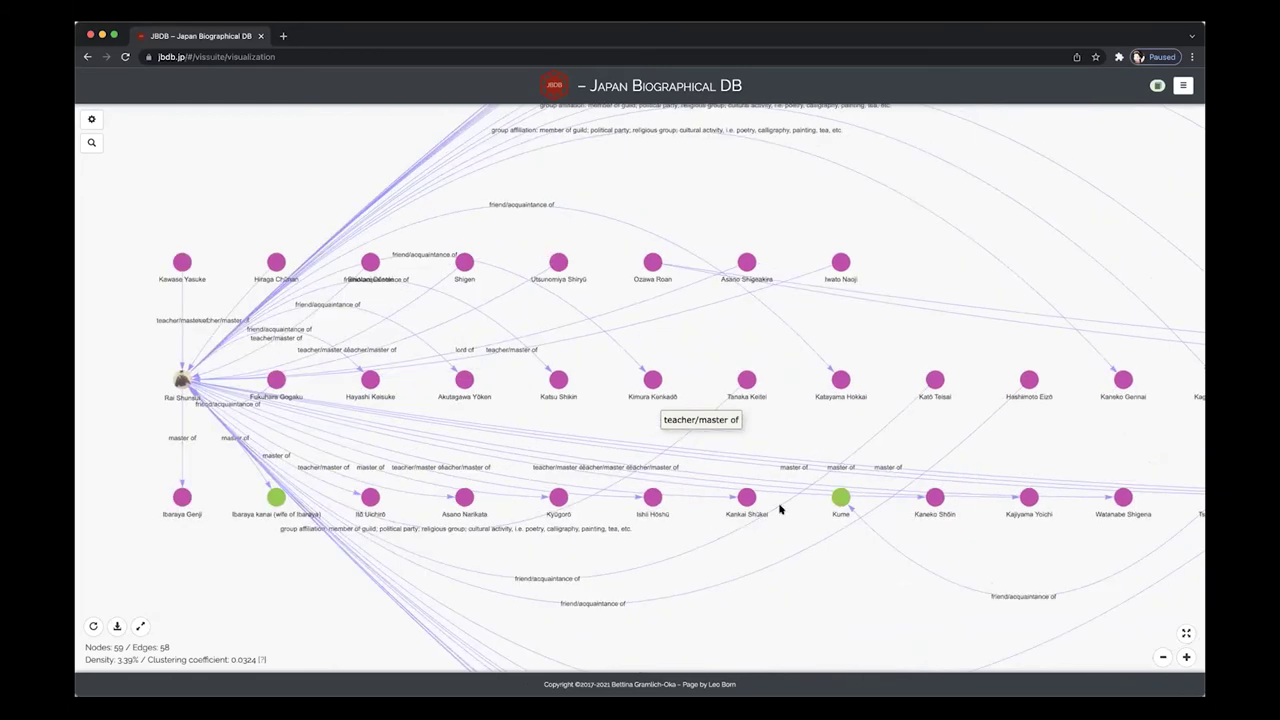
click(1160, 658)
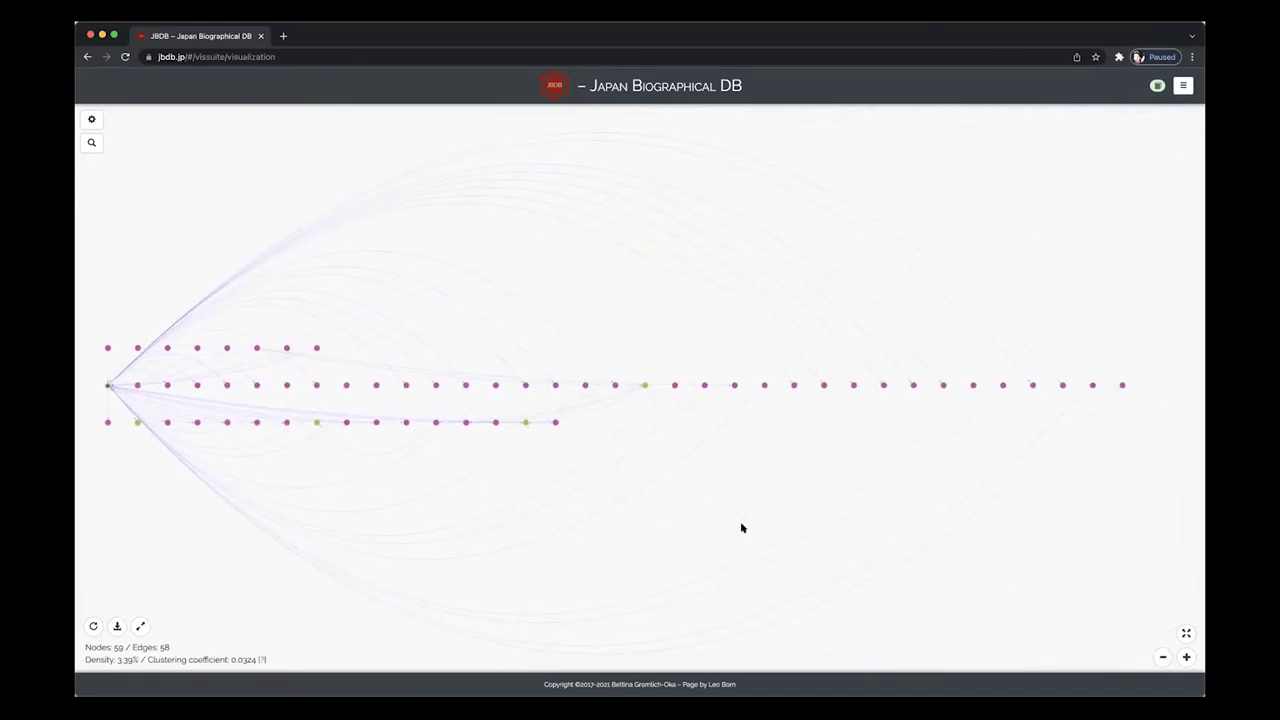
- Examine the details and connections of Kunisuke, Kawase Yasuke and Ibaraya Genji in the non-kinship network
click(525, 418)
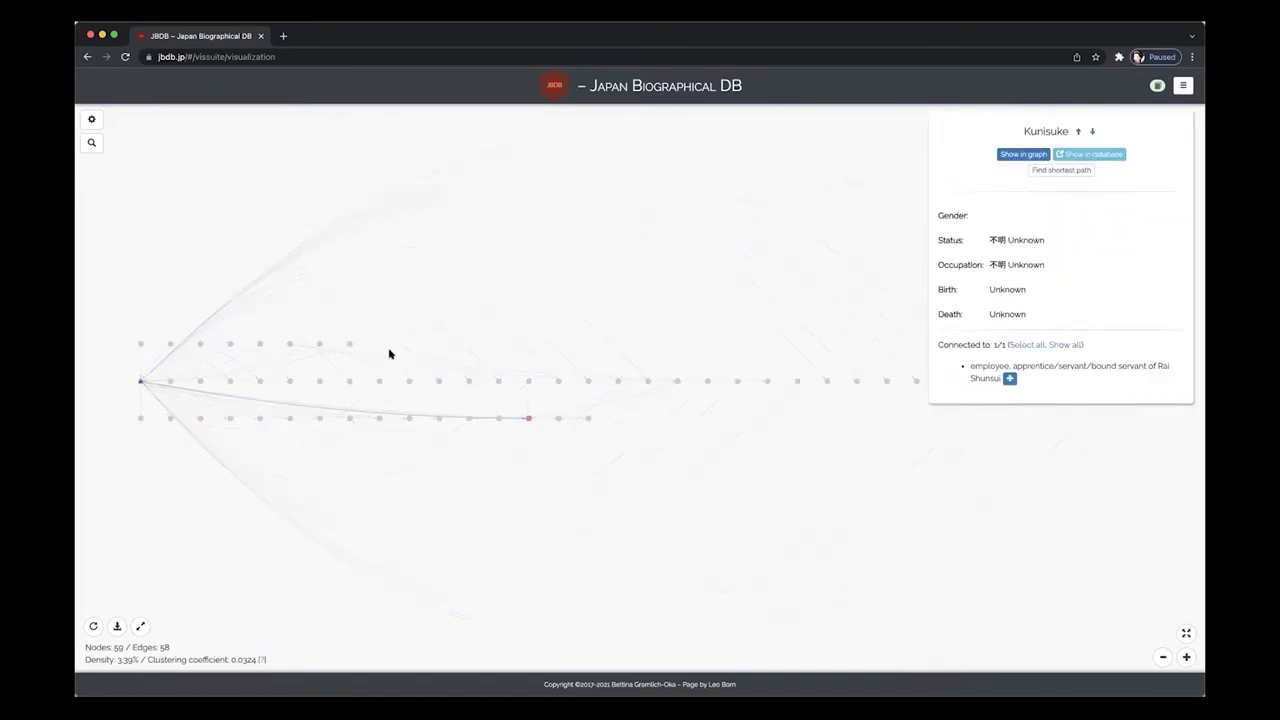
click(140, 344)
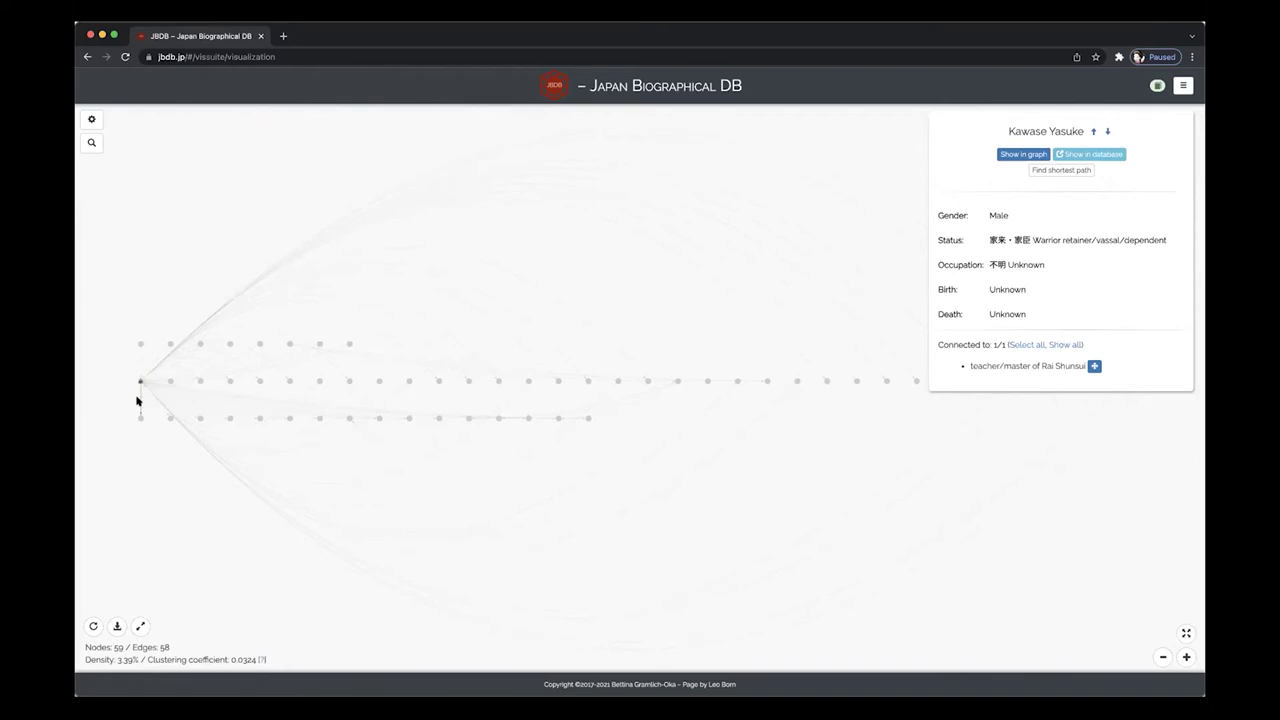
click(138, 401)
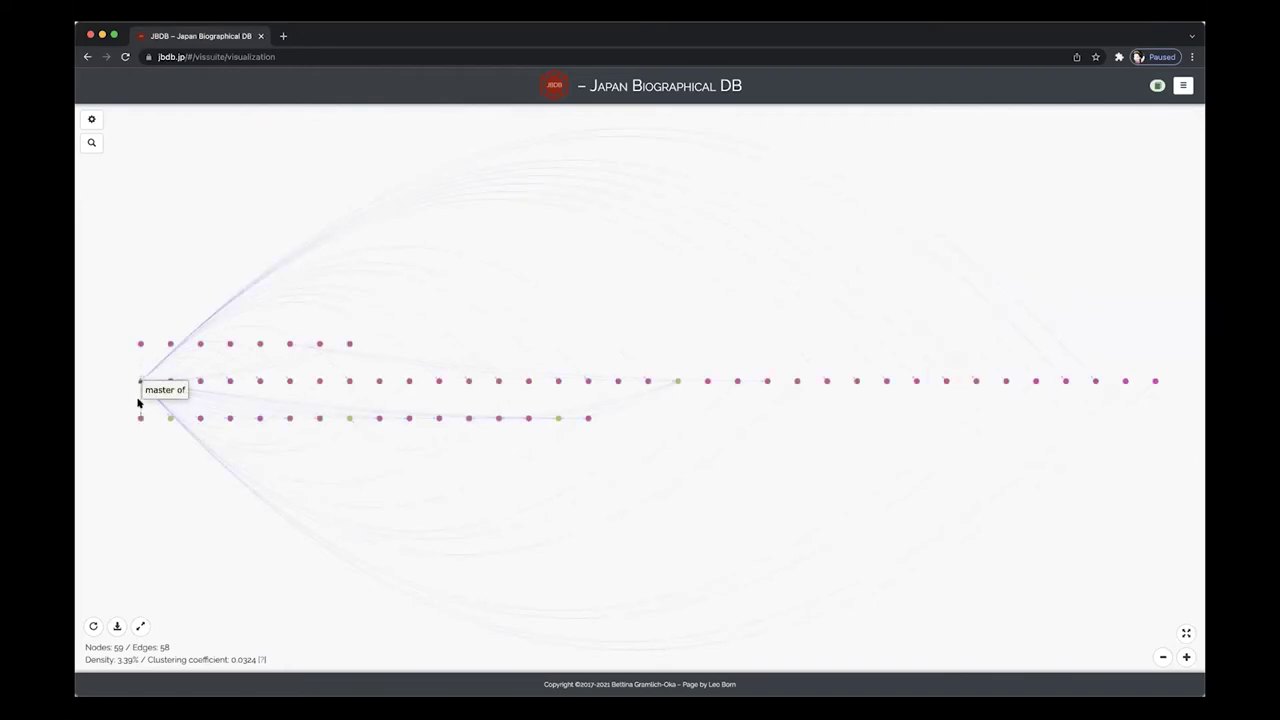
click(140, 418)
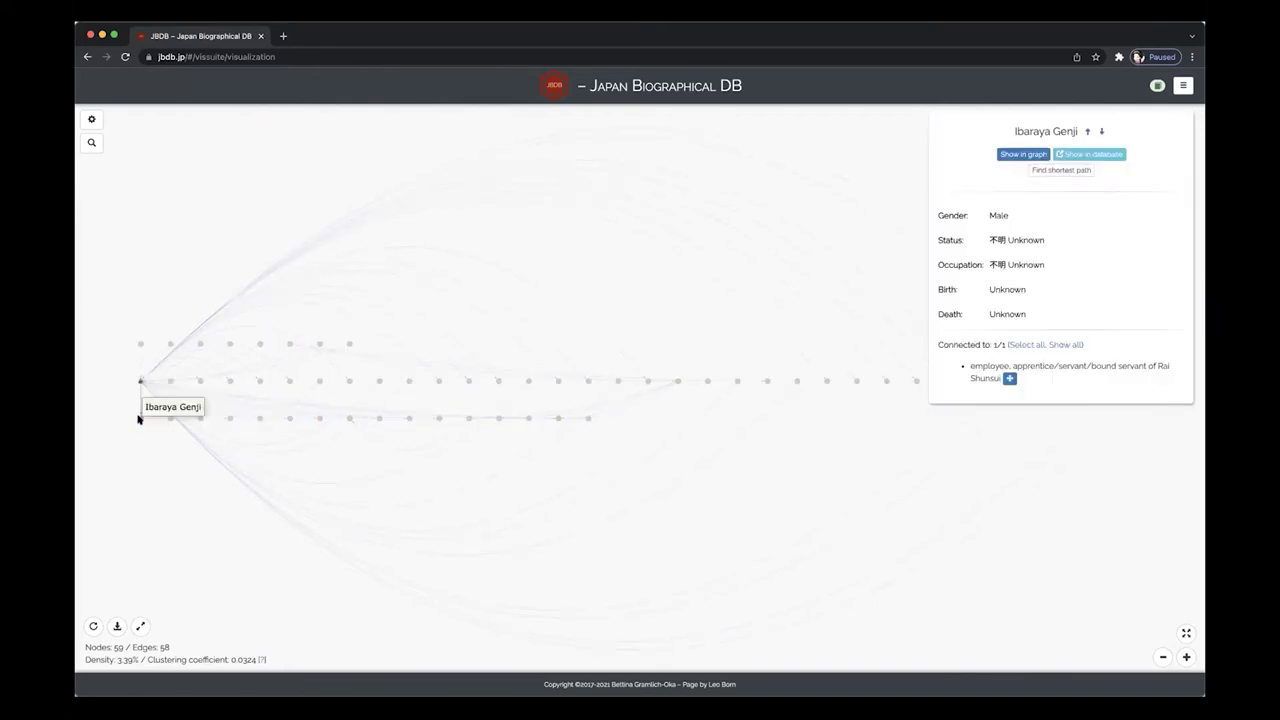
click(142, 502)
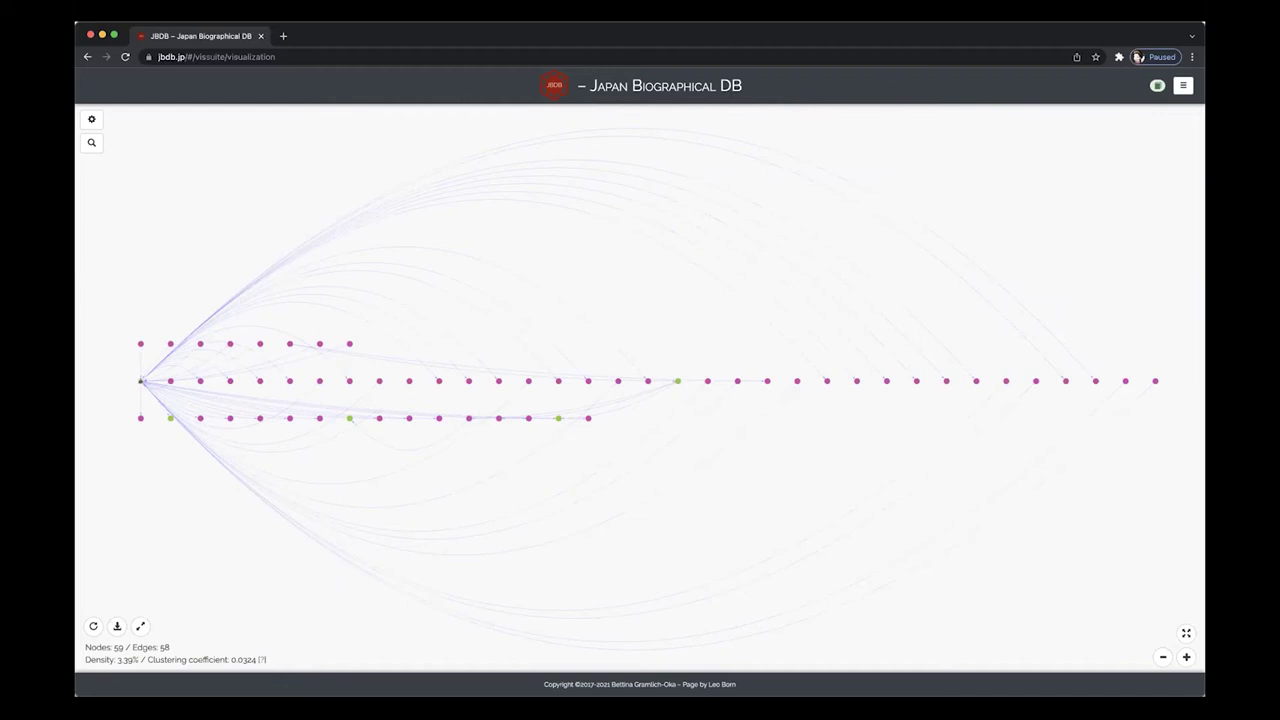
- Reopen the visualization settings page and choose persons by the source "Japanische Studenten an deutschen Universitäten und Hochschulen 1868-1914"
click(1183, 85)
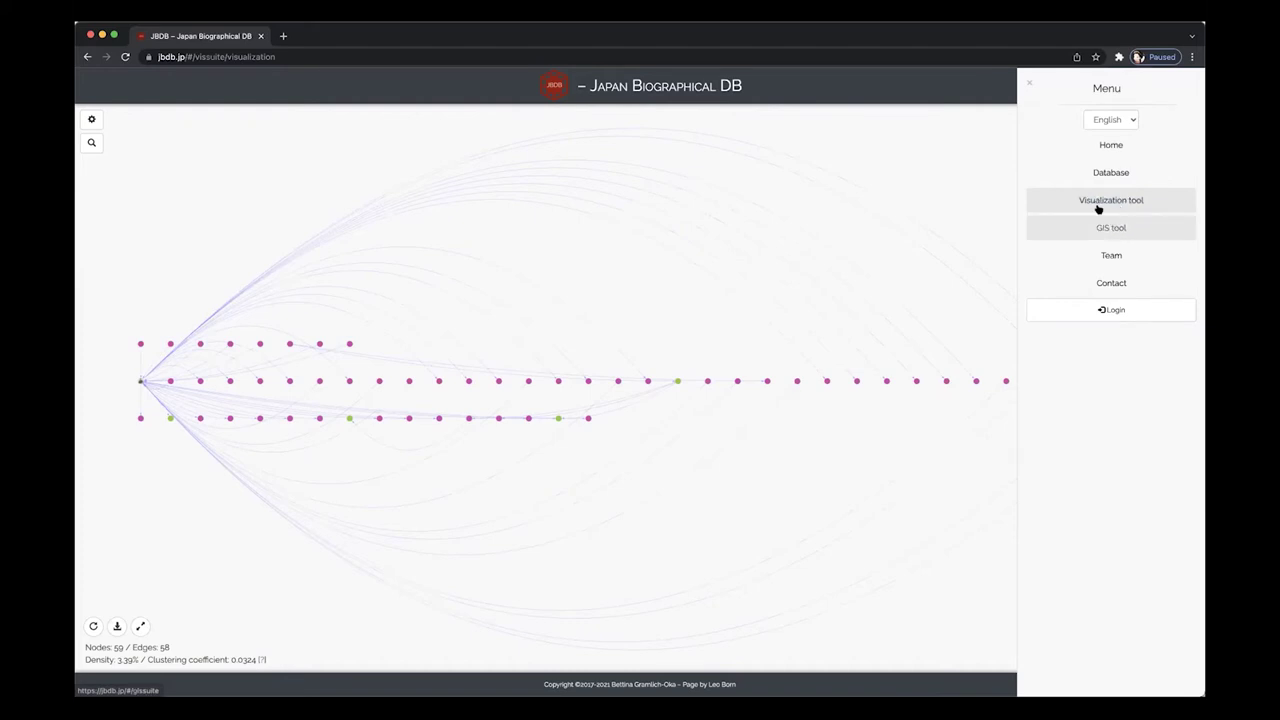
click(1096, 201)
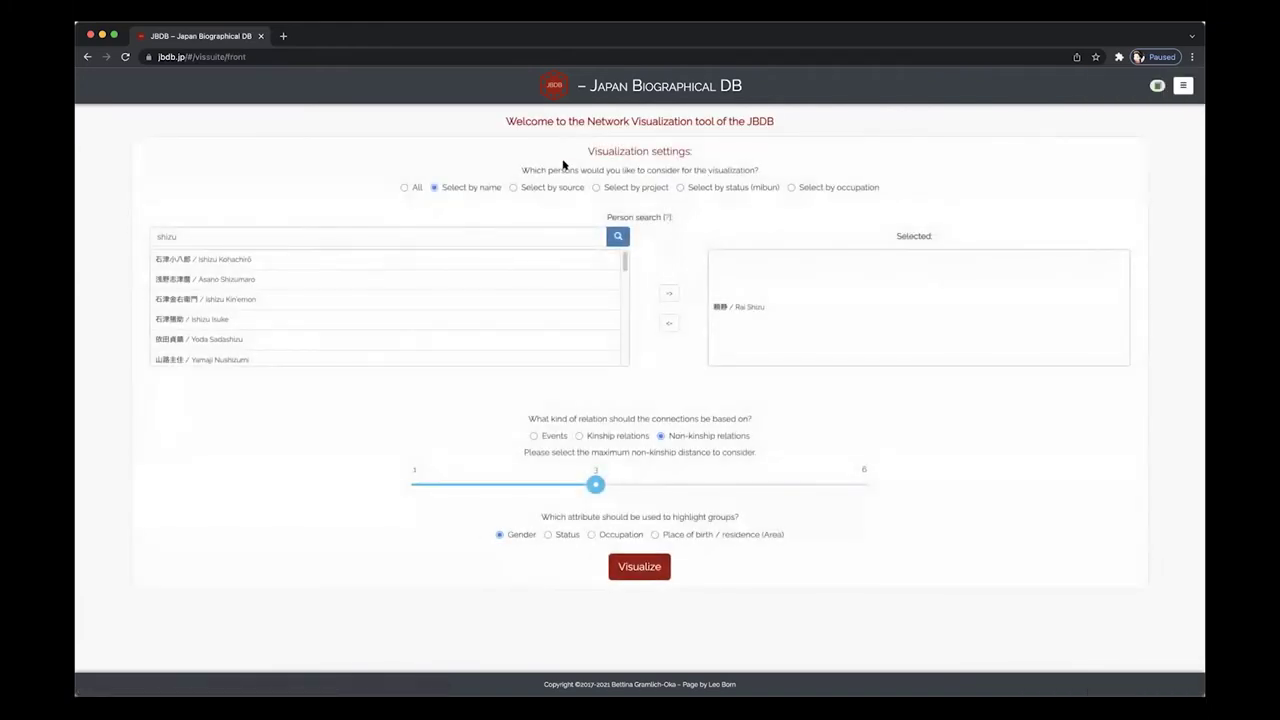
click(512, 187)
click(668, 217)
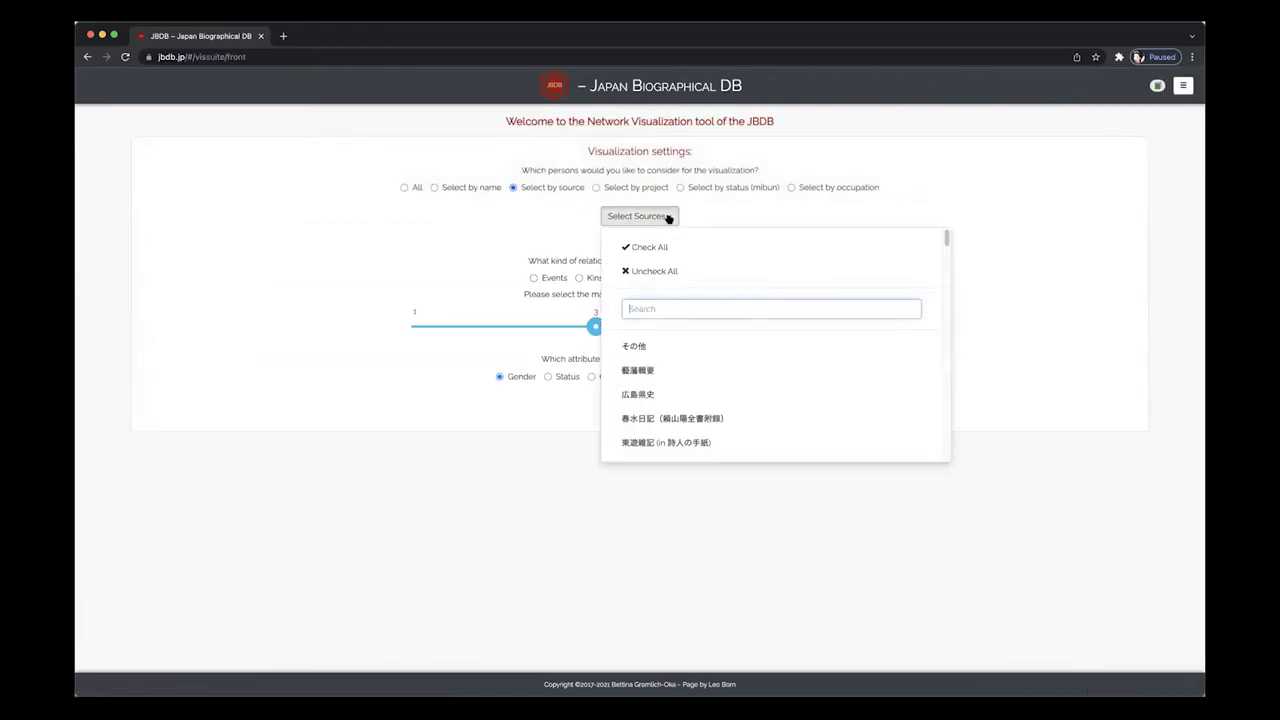
drag(946, 238, 951, 466)
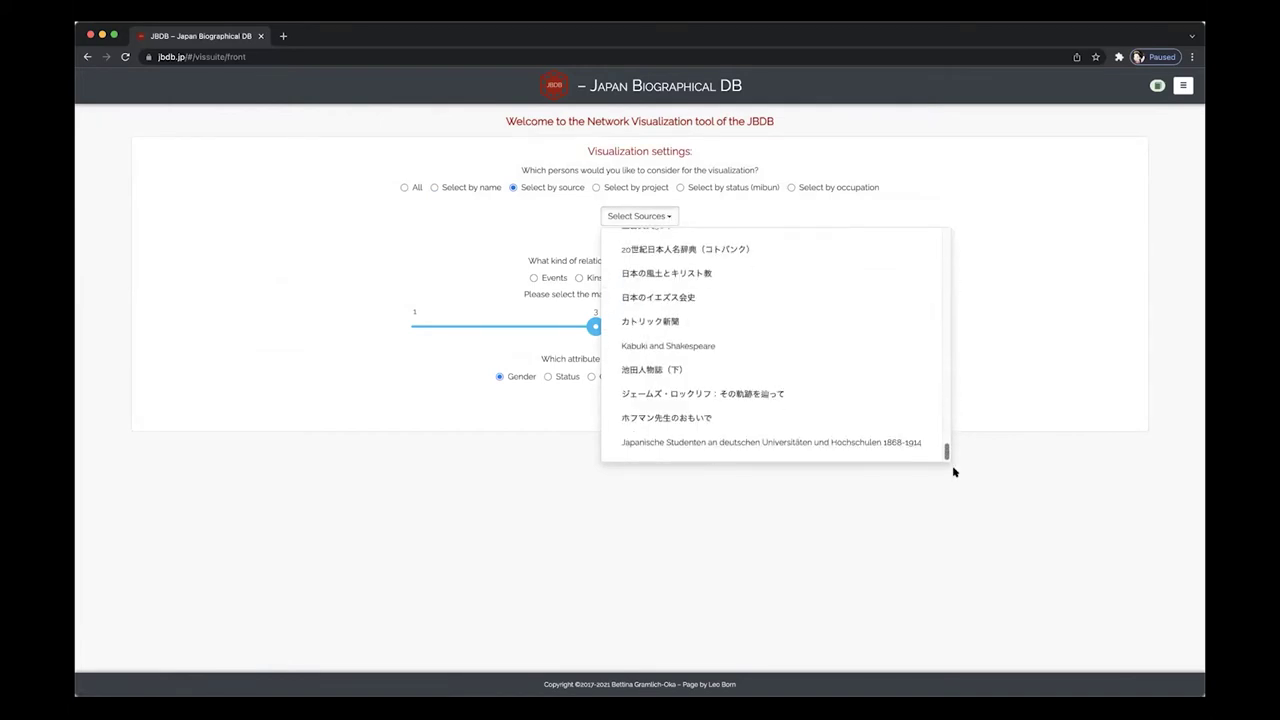
click(789, 441)
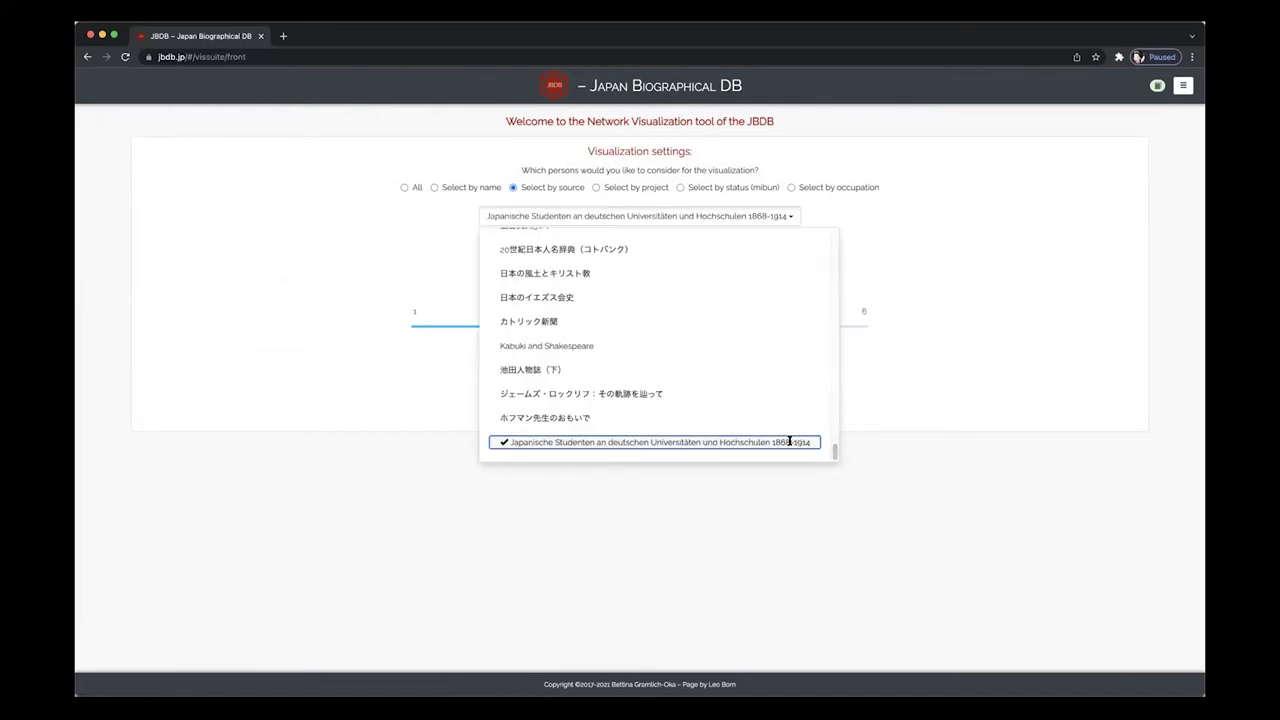
click(399, 475)
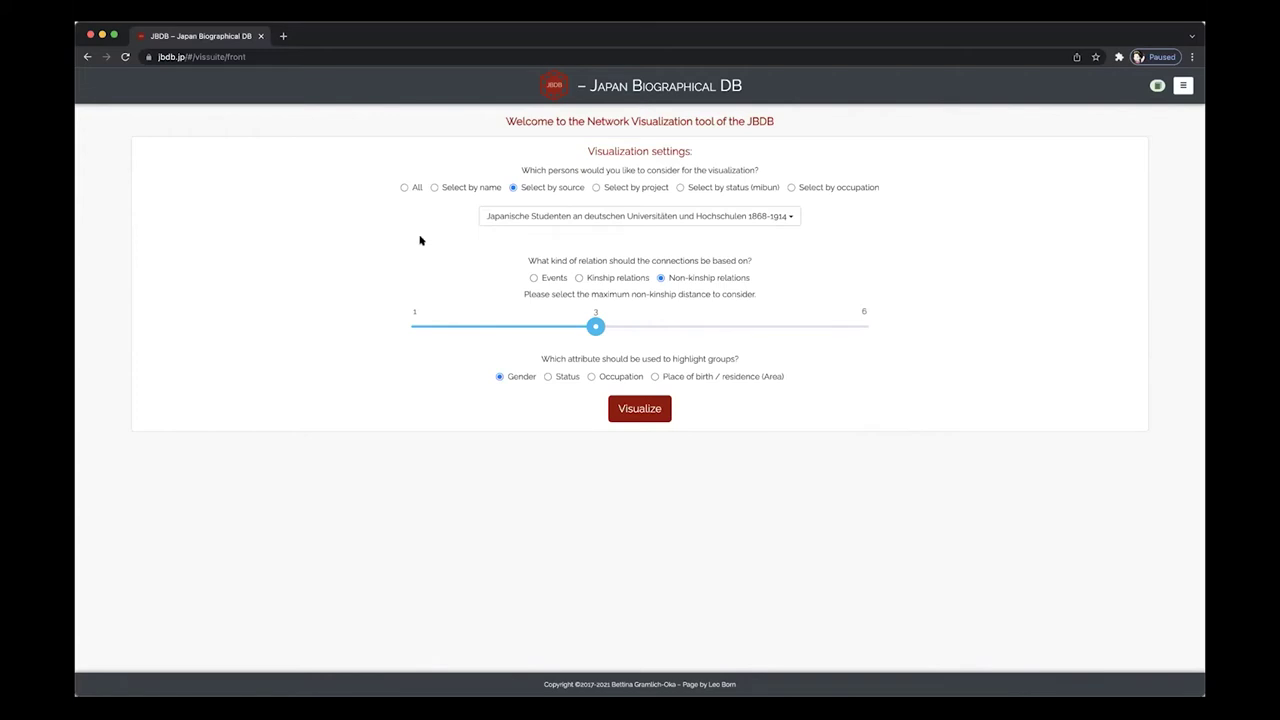
- Visualize the source by all events, showing unconnected nodes and limiting all visualization data to the selected source
click(533, 277)
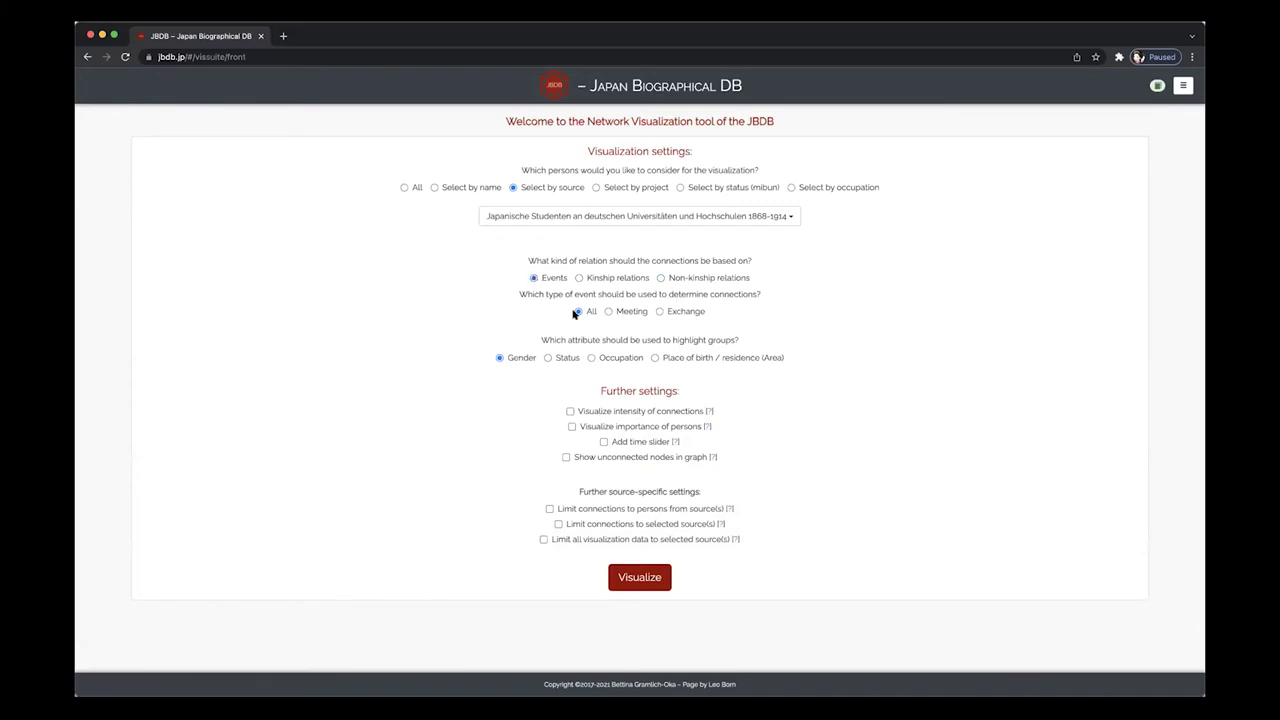
click(566, 457)
click(543, 540)
click(654, 583)
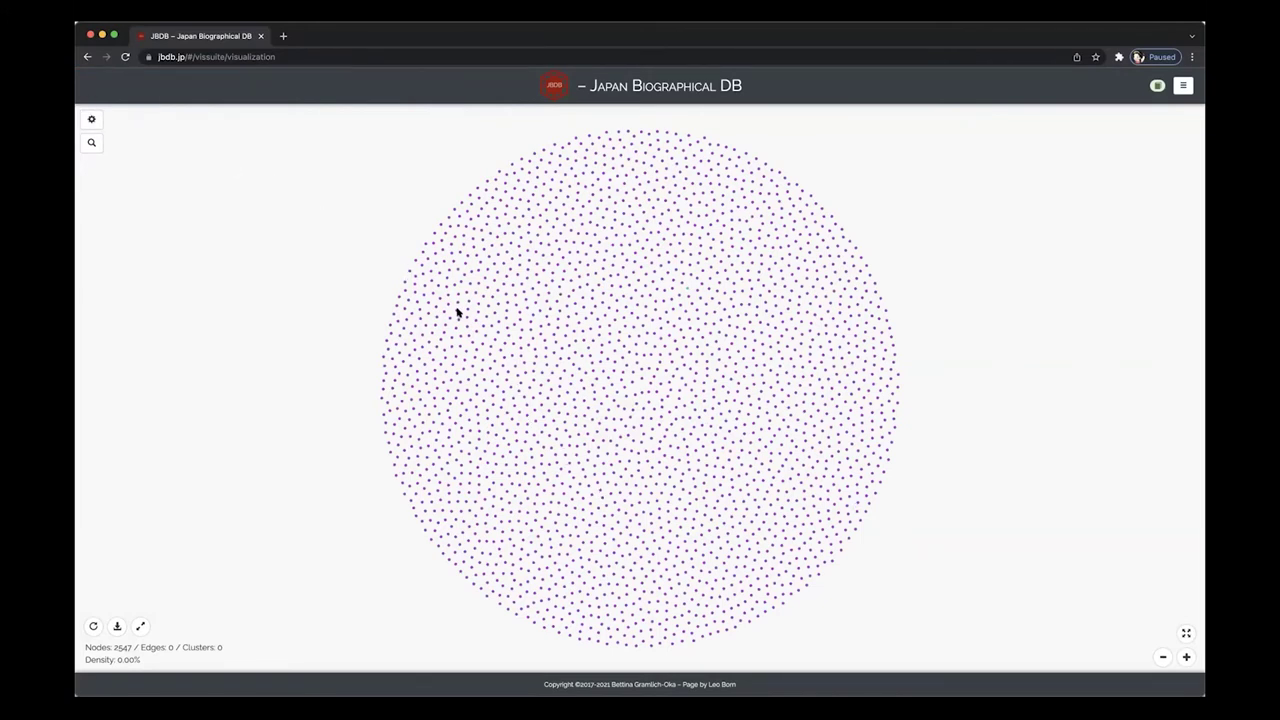
- View the details of one student's node and the gender distribution of the persons in the graph
click(522, 302)
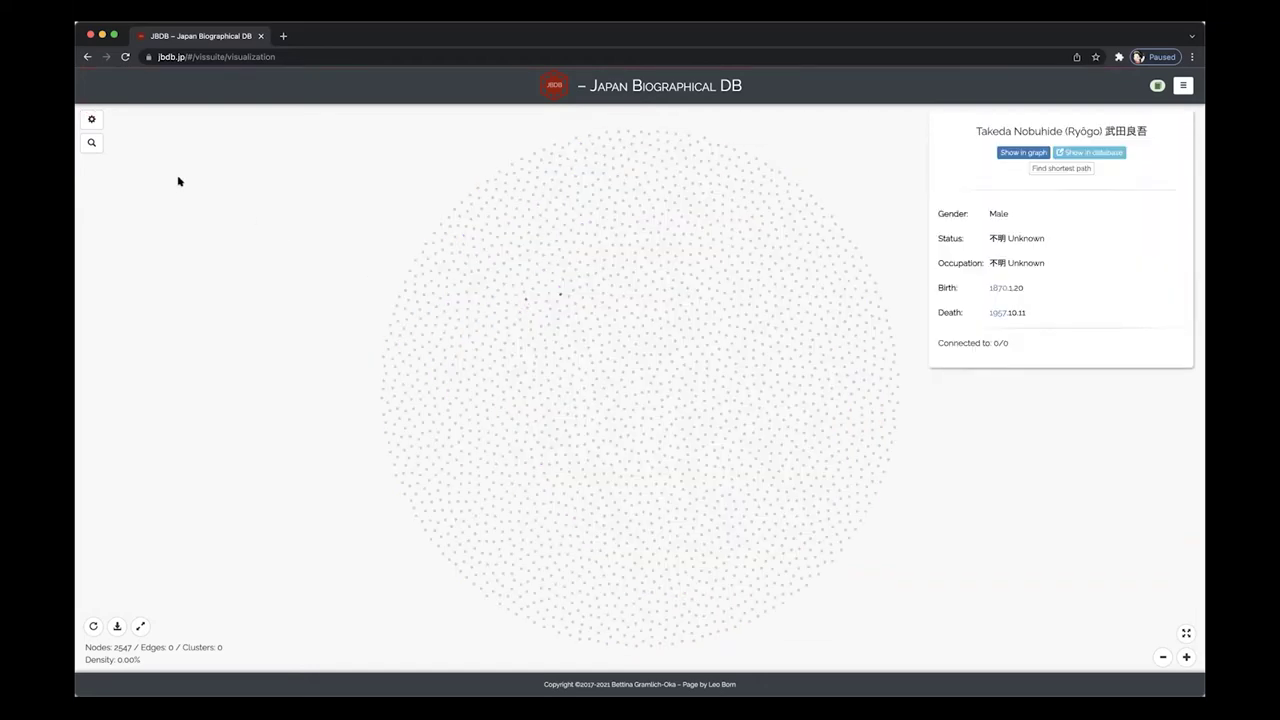
click(91, 119)
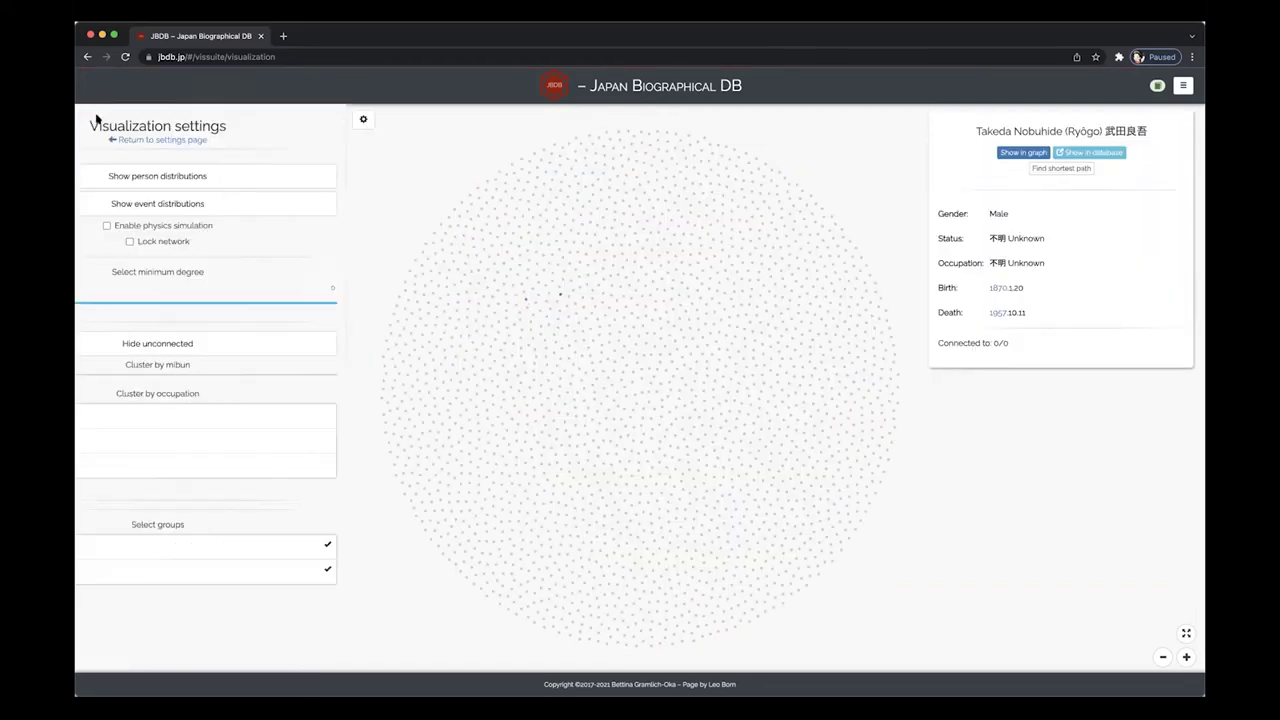
click(243, 180)
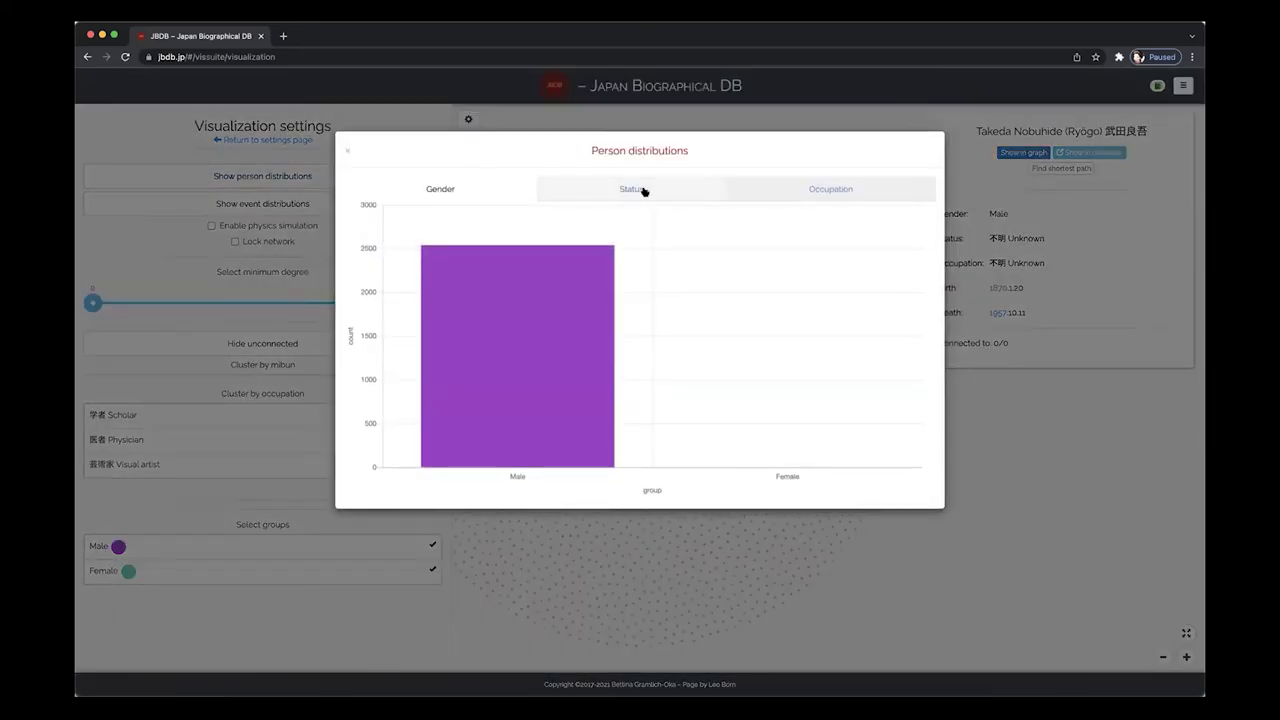
- Cluster the graph by the occupation Physician, view the cluster's contents, and close the settings and cluster details
click(294, 203)
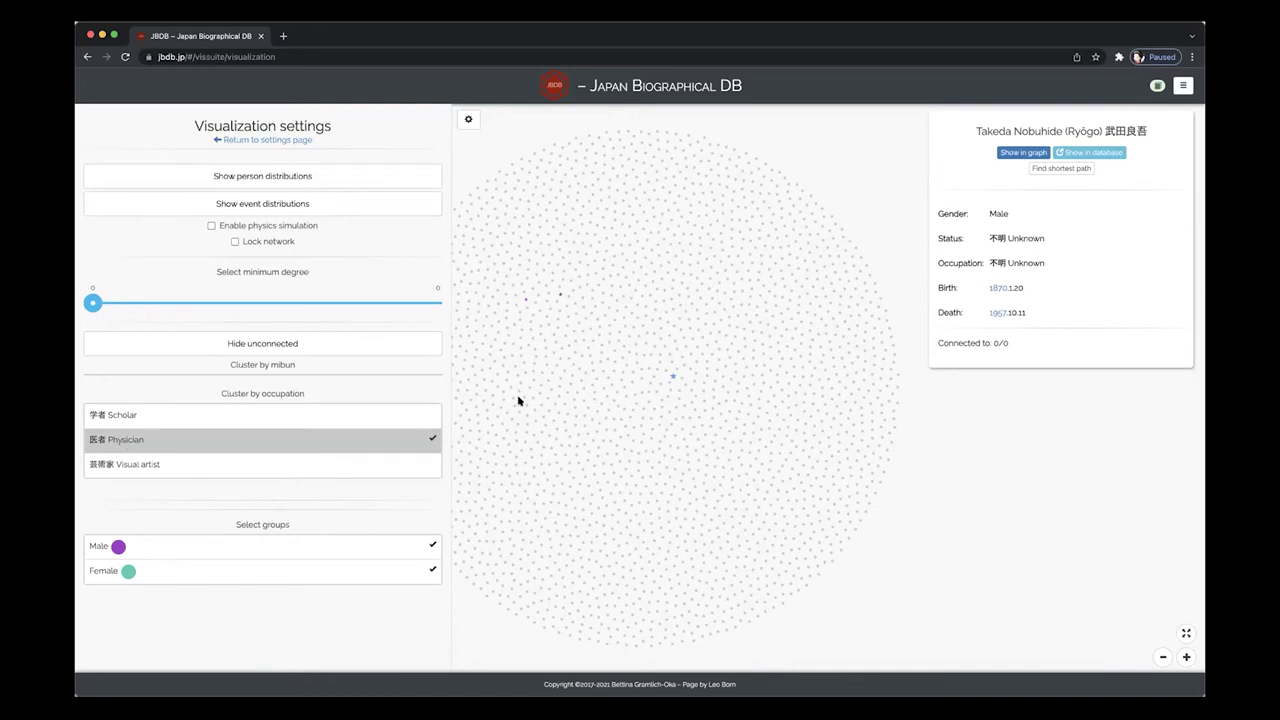
click(670, 376)
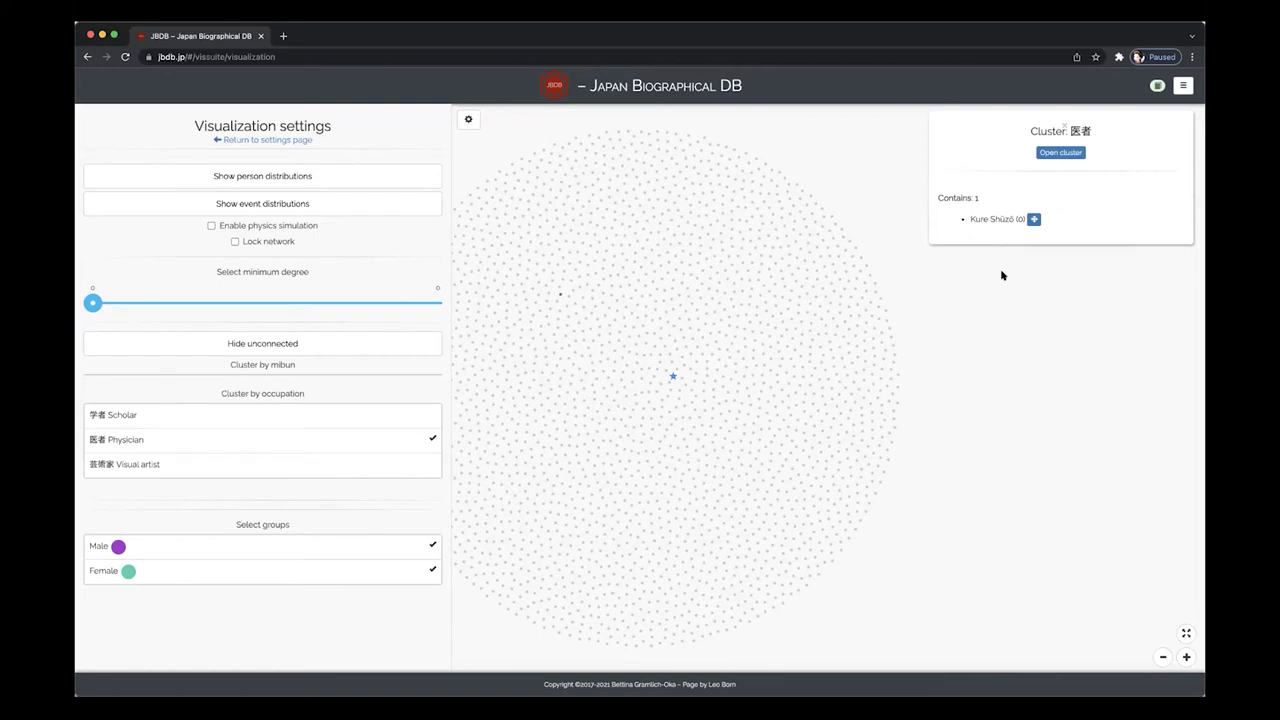
click(468, 119)
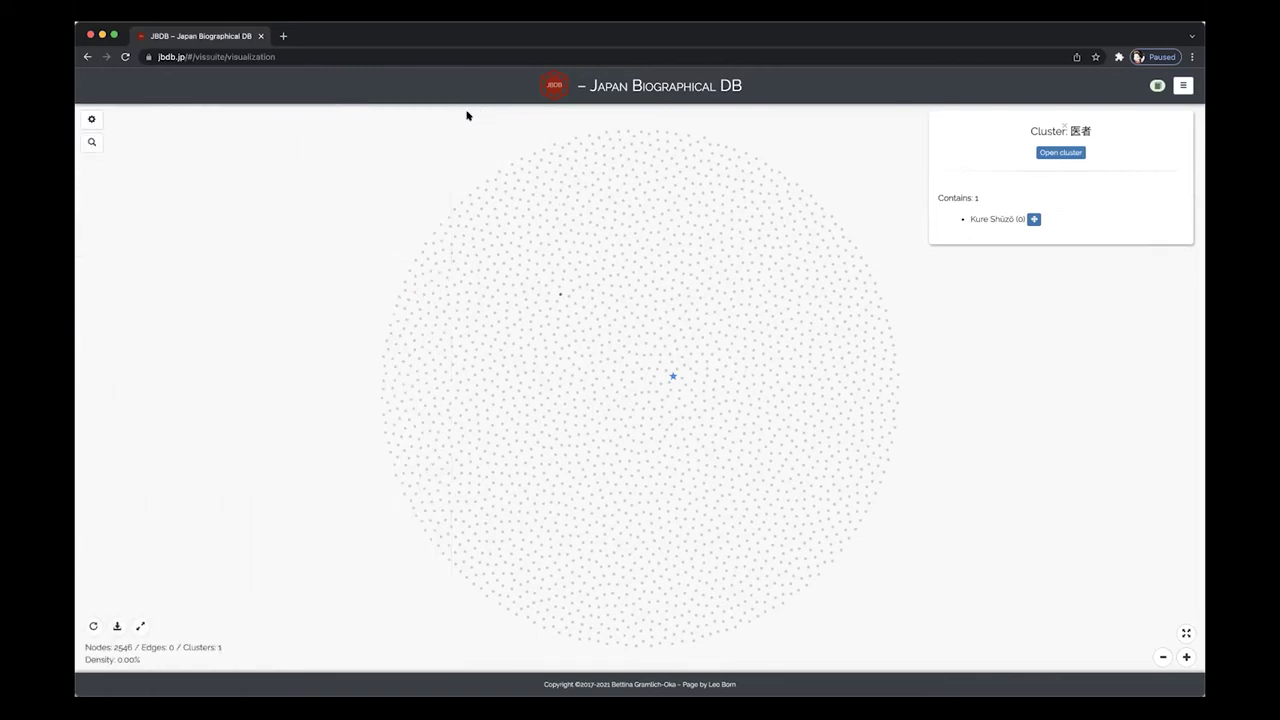
click(418, 133)
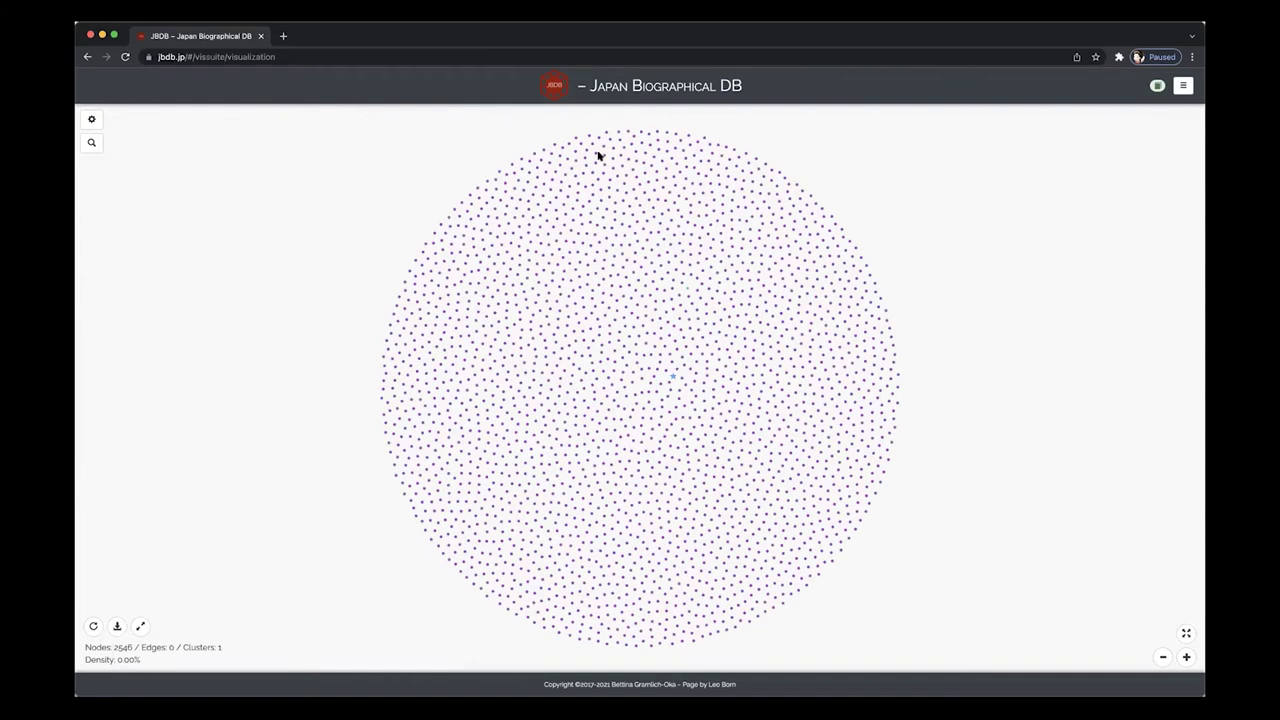